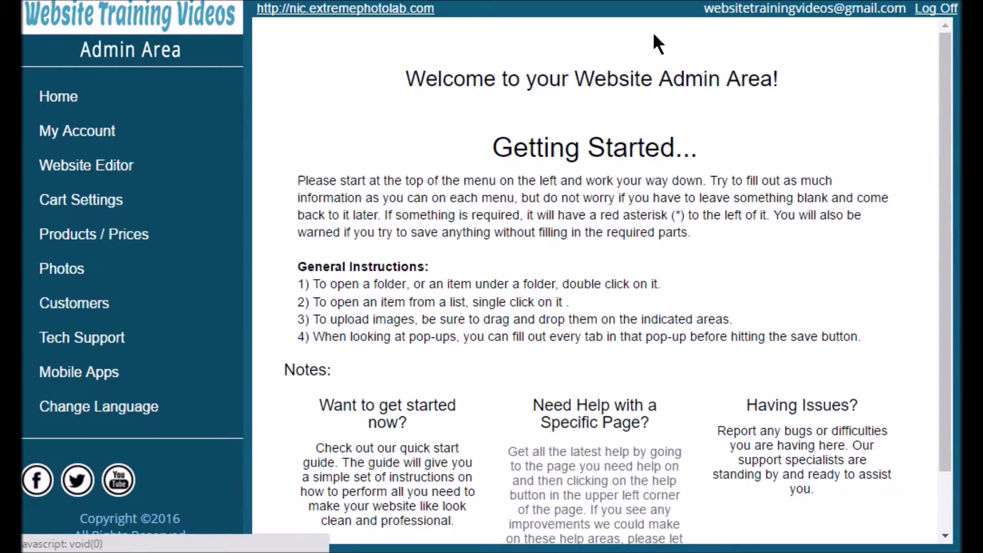
Open Account Information under My Account to view the company's address, contacts and business details.
click(109, 145)
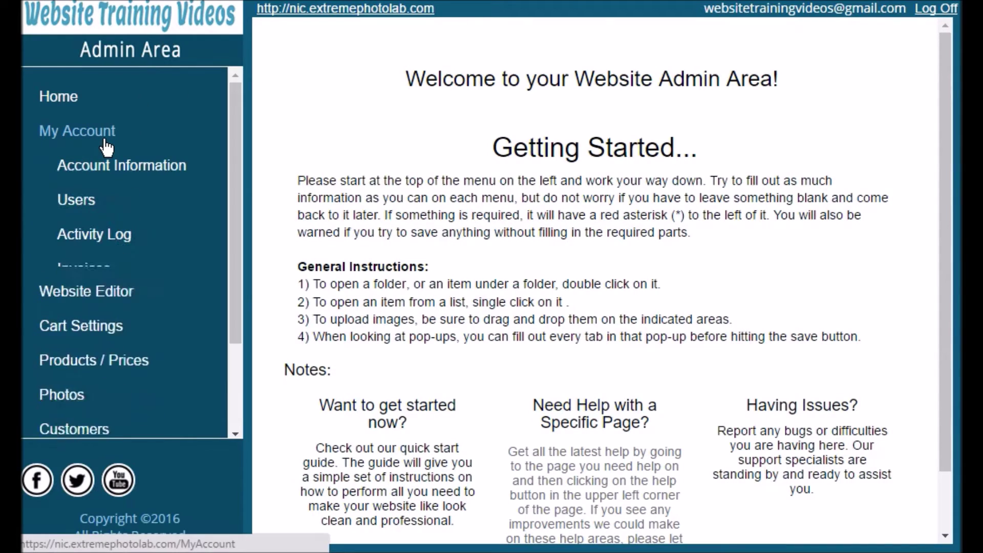
click(110, 175)
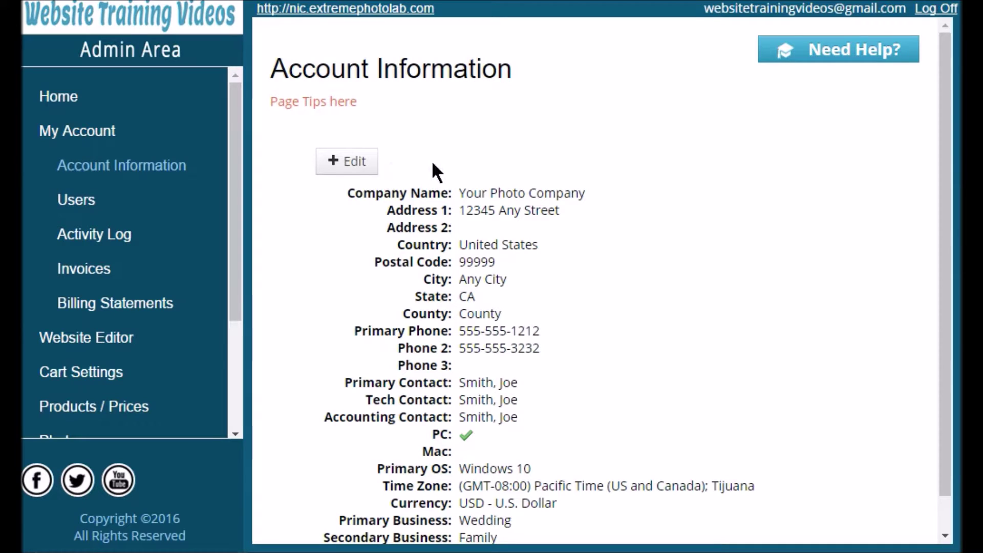
click(368, 177)
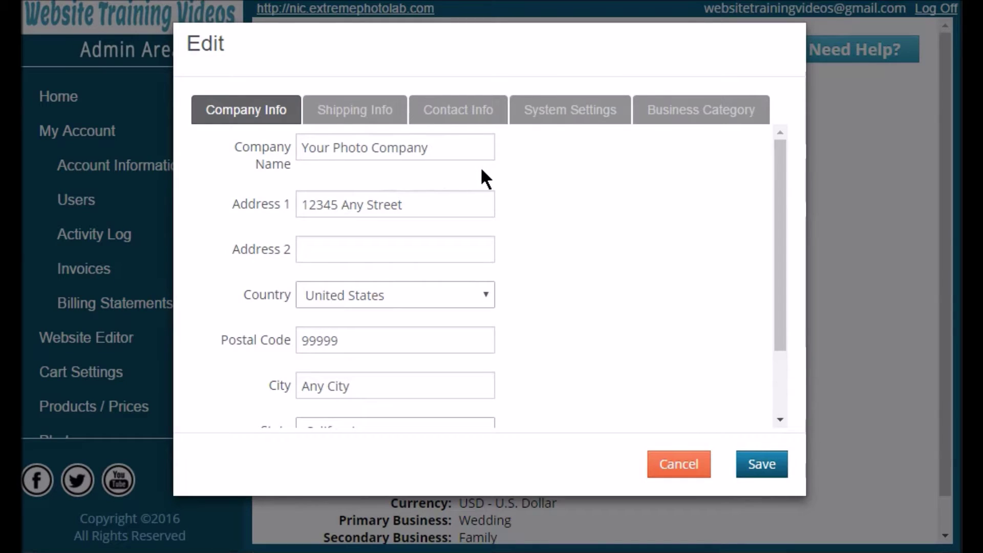
scroll(482, 169, down, 3)
scroll(492, 179, up, 3)
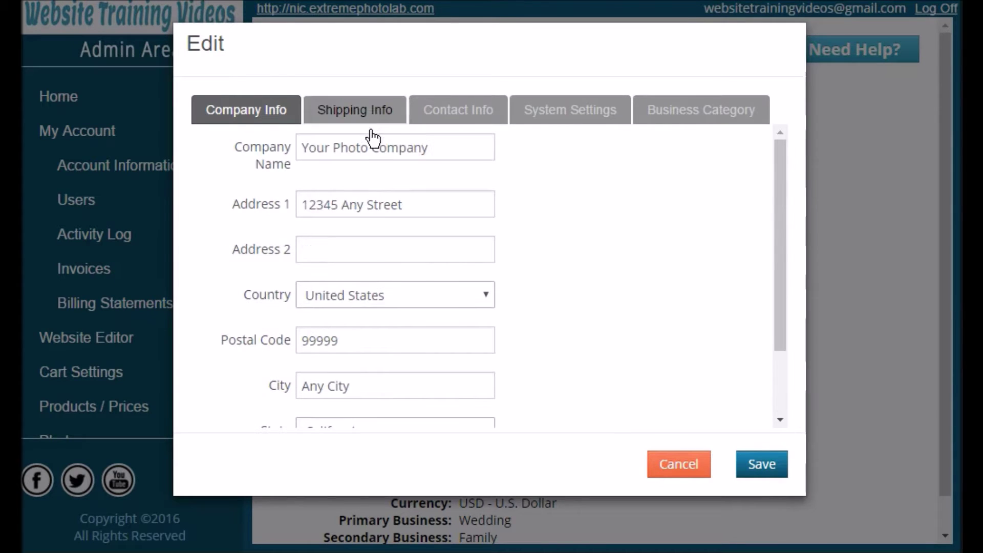
click(358, 113)
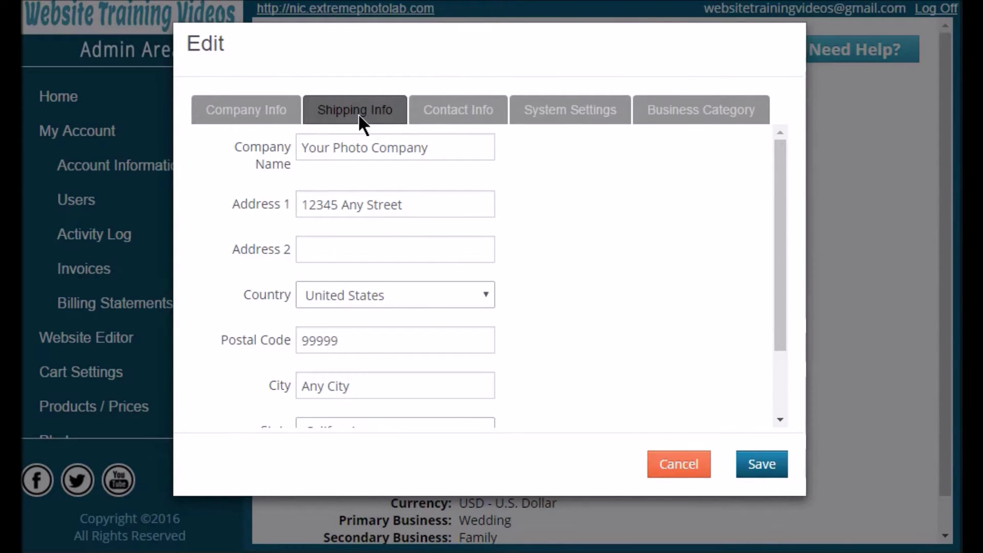
click(453, 120)
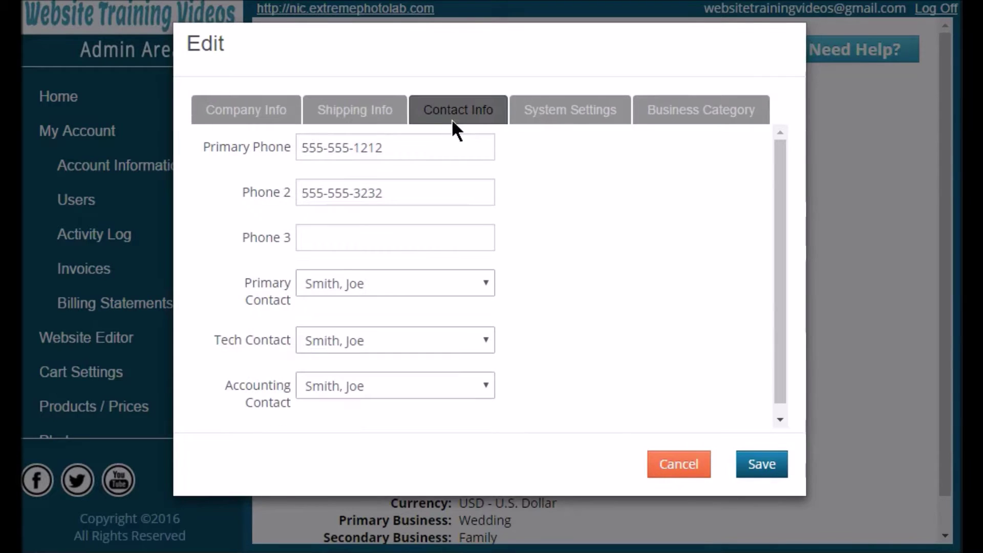
click(553, 115)
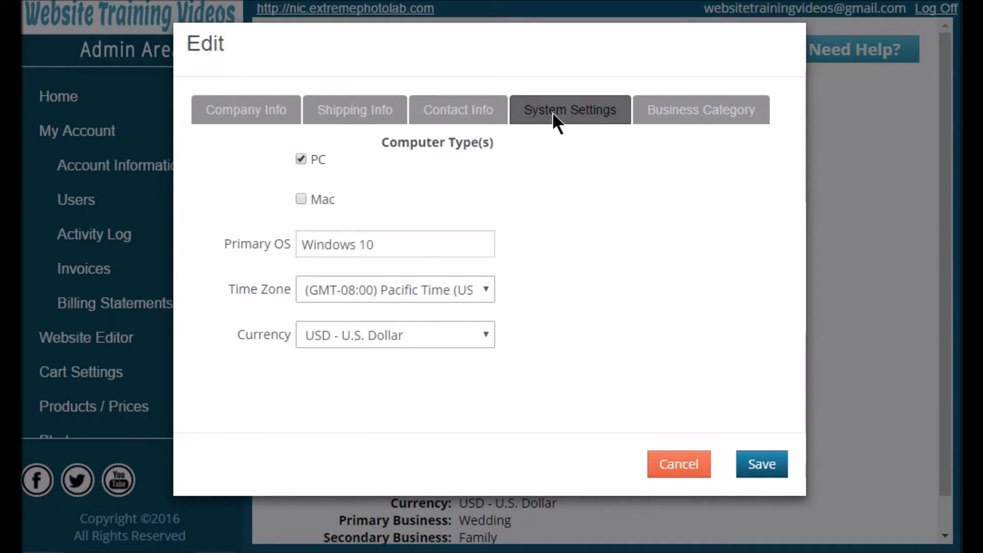
click(681, 123)
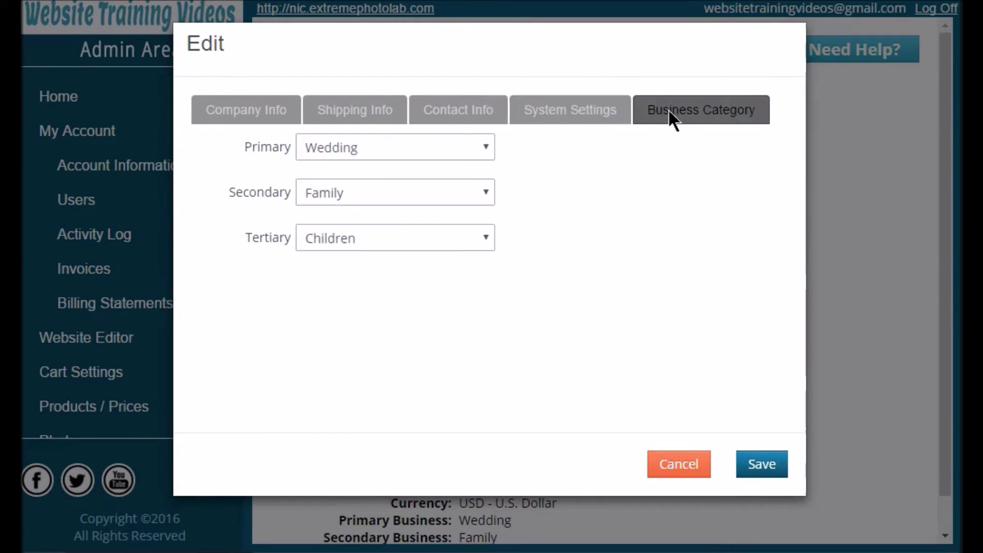
click(476, 150)
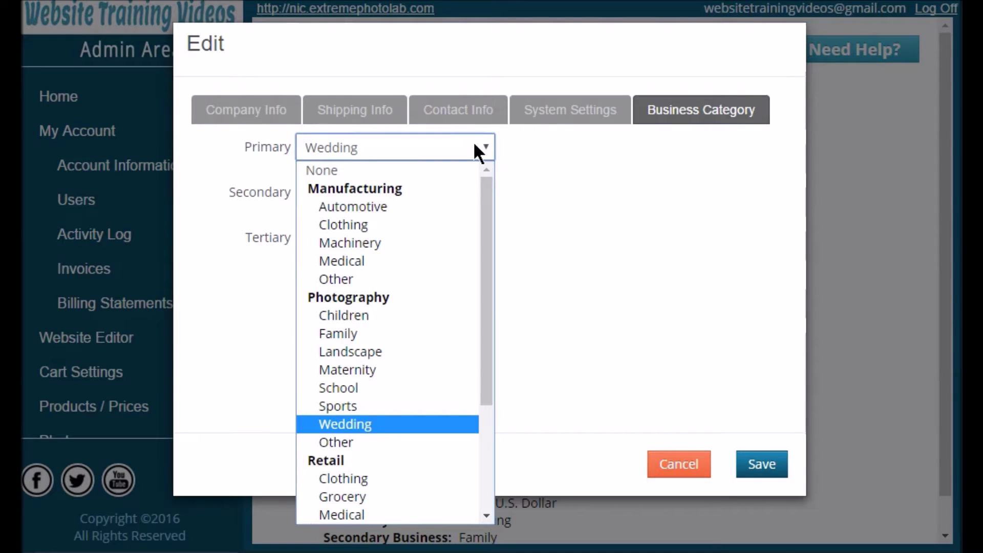
click(474, 146)
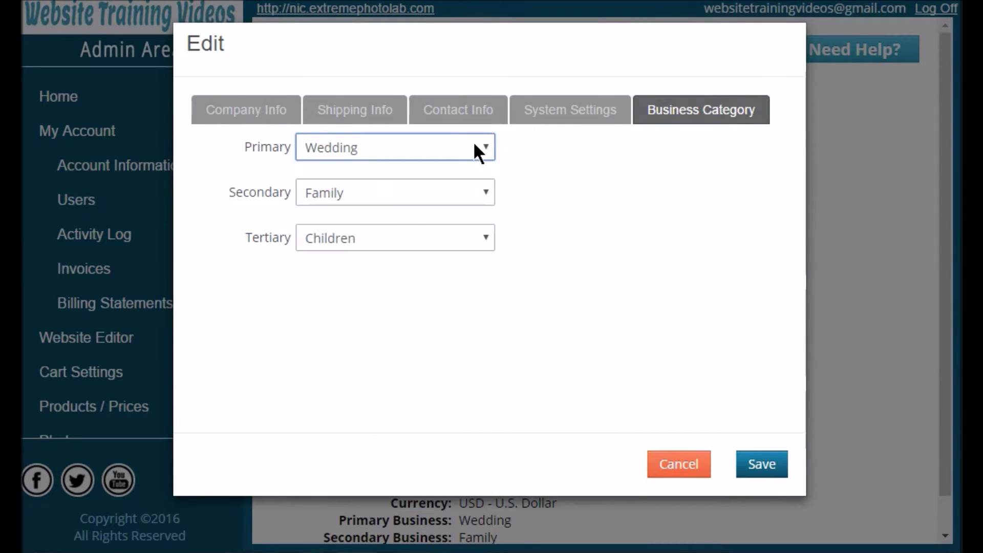
click(777, 474)
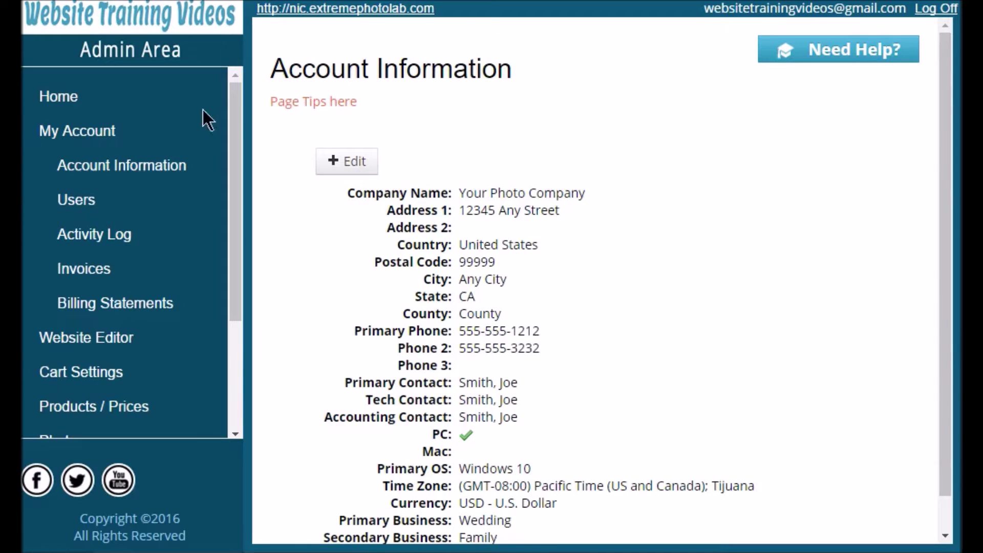
Go to the account Users list and start adding a new user.
click(86, 209)
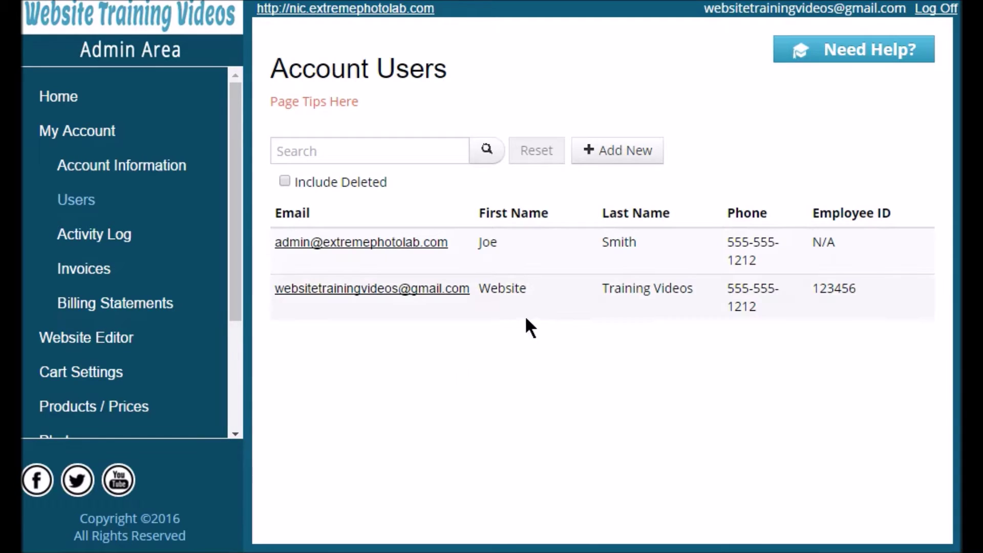
click(610, 156)
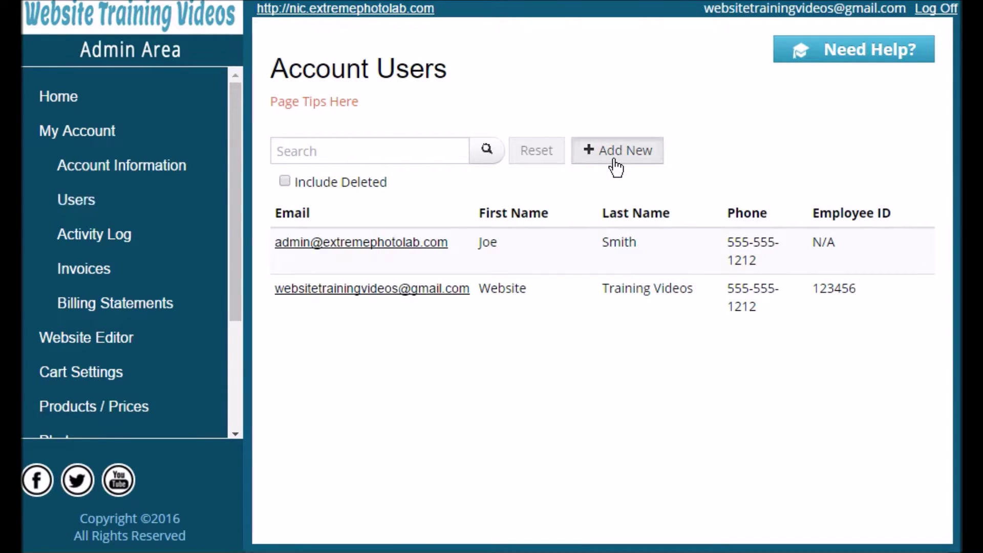
scroll(399, 239, down, 3)
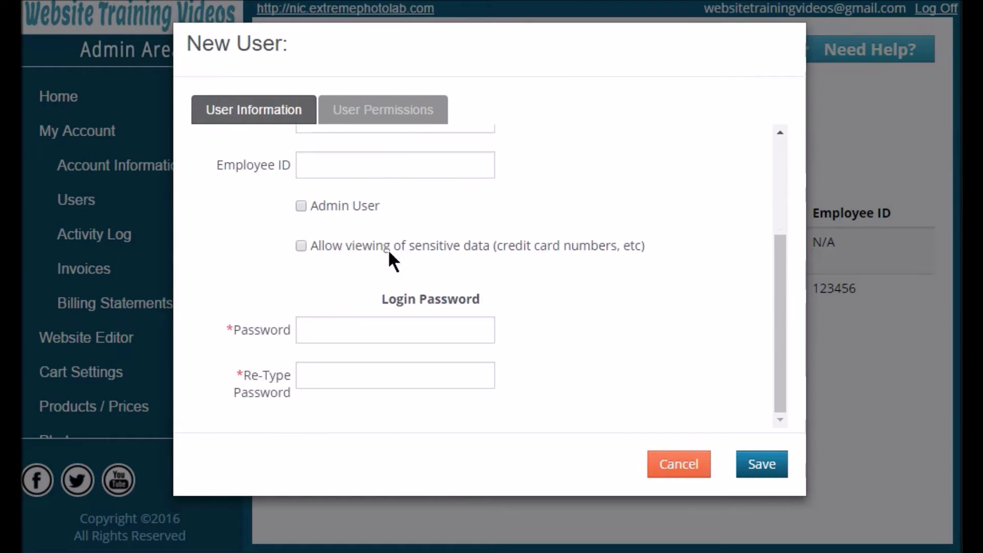
scroll(391, 286, up, 3)
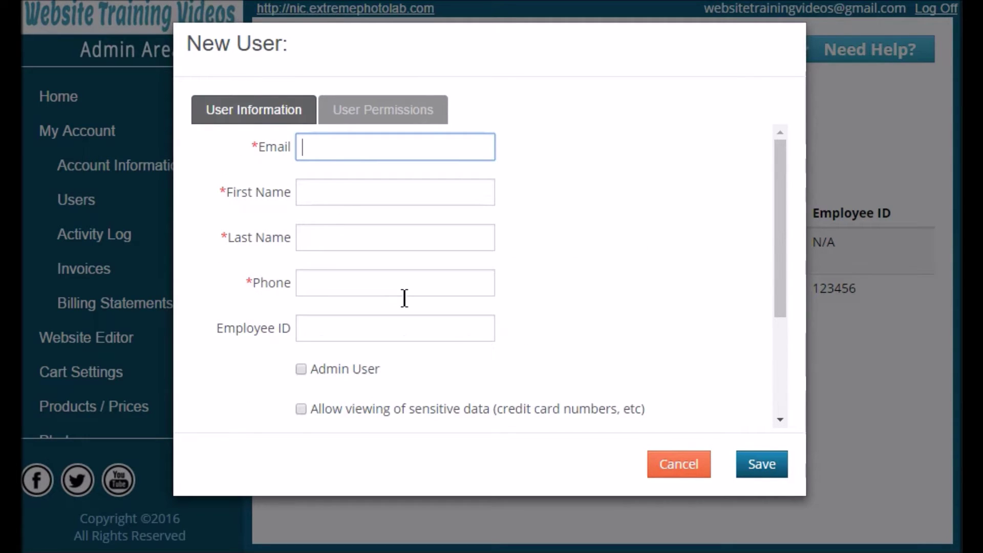
Grant the new user read access to all My Account pages, then cancel without saving.
click(371, 122)
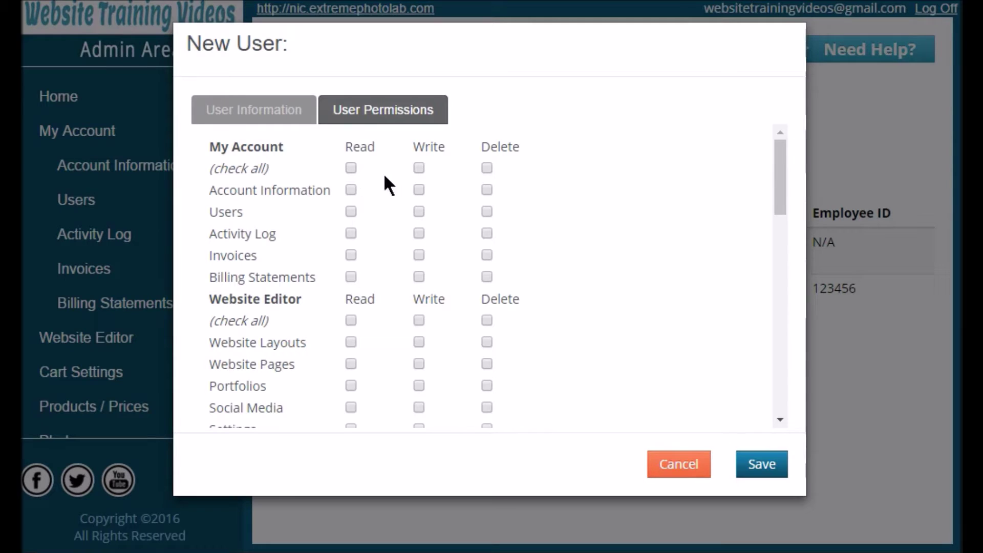
click(352, 169)
scroll(441, 251, down, 7)
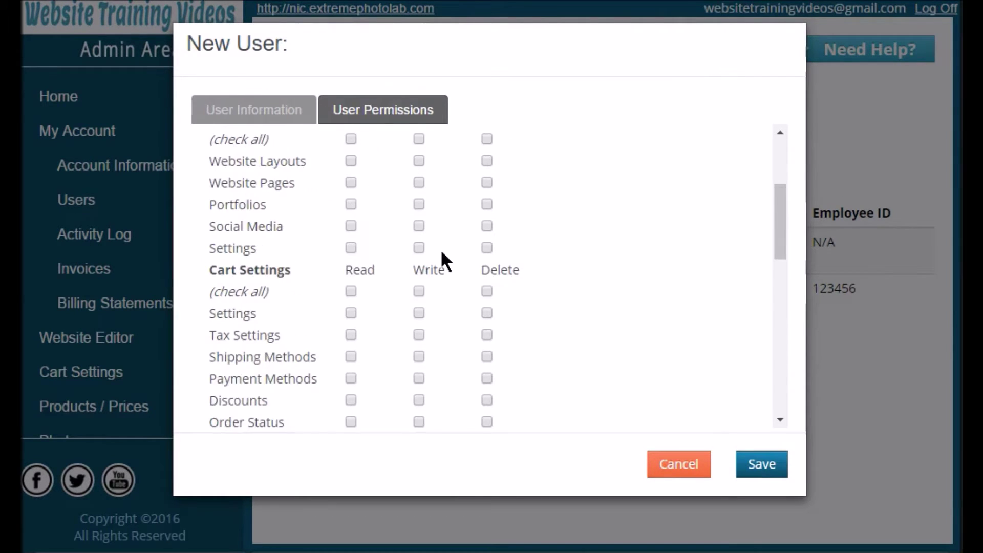
scroll(440, 251, up, 5)
scroll(446, 261, up, 2)
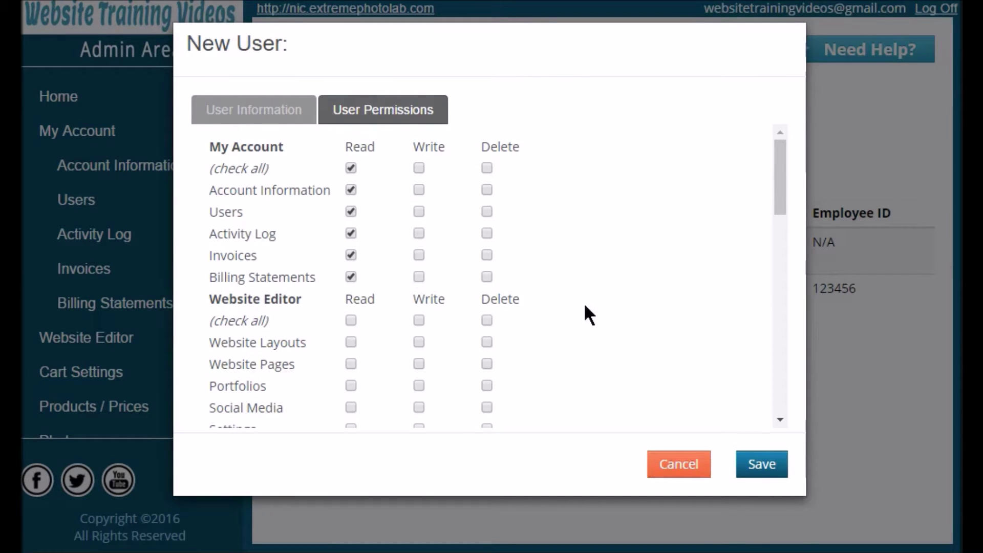
click(680, 476)
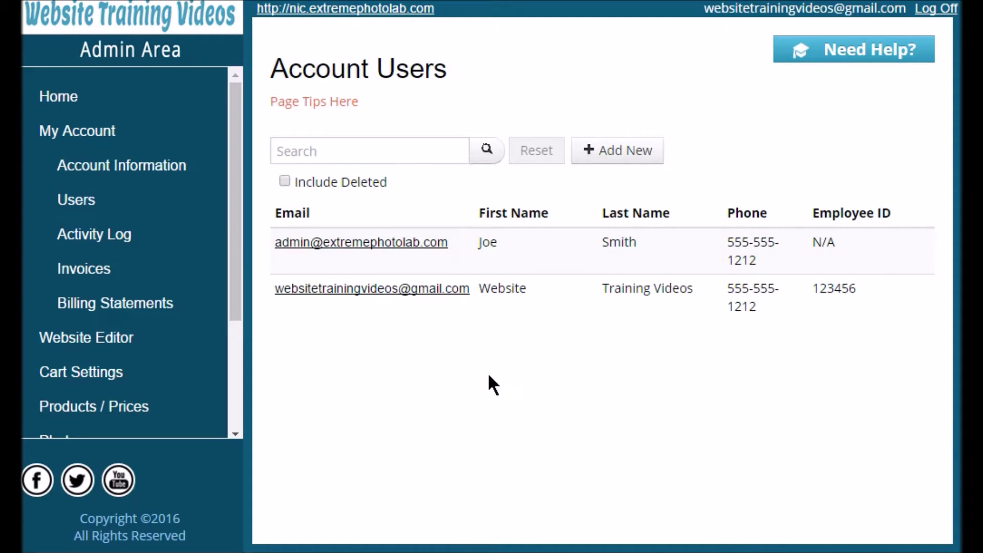
Review the second user's Edit User details, close them, and view the Activity Log.
click(364, 303)
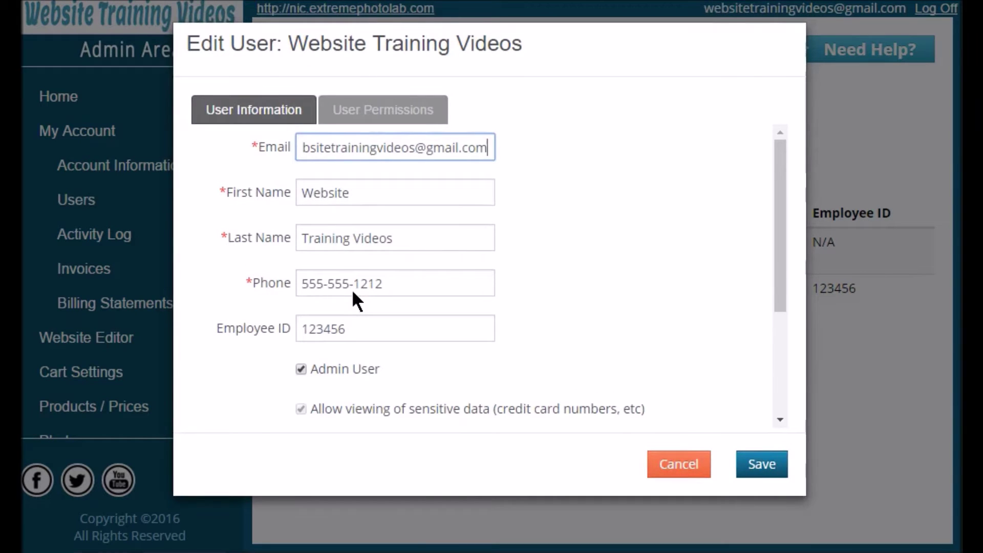
scroll(419, 291, down, 2)
scroll(405, 278, down, 2)
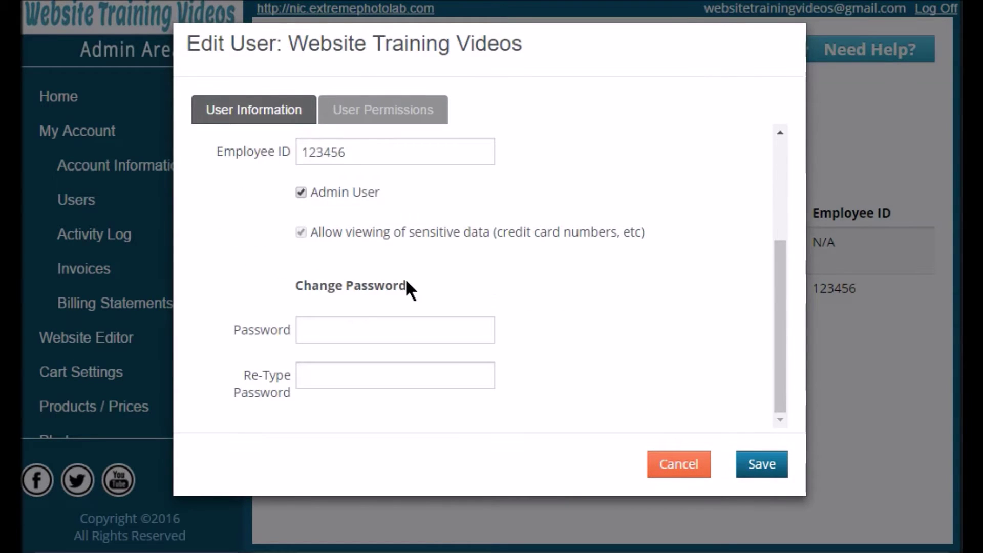
scroll(417, 287, up, 4)
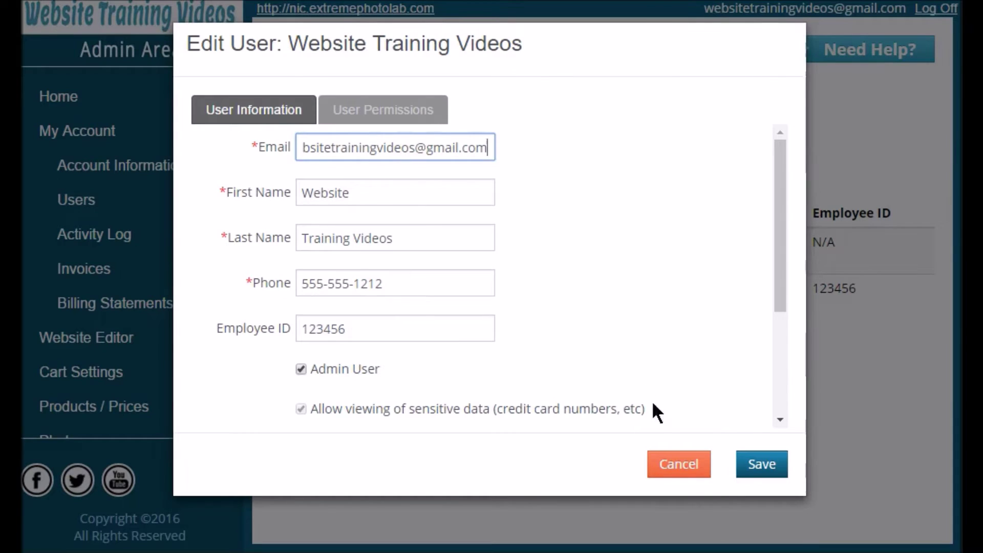
click(749, 472)
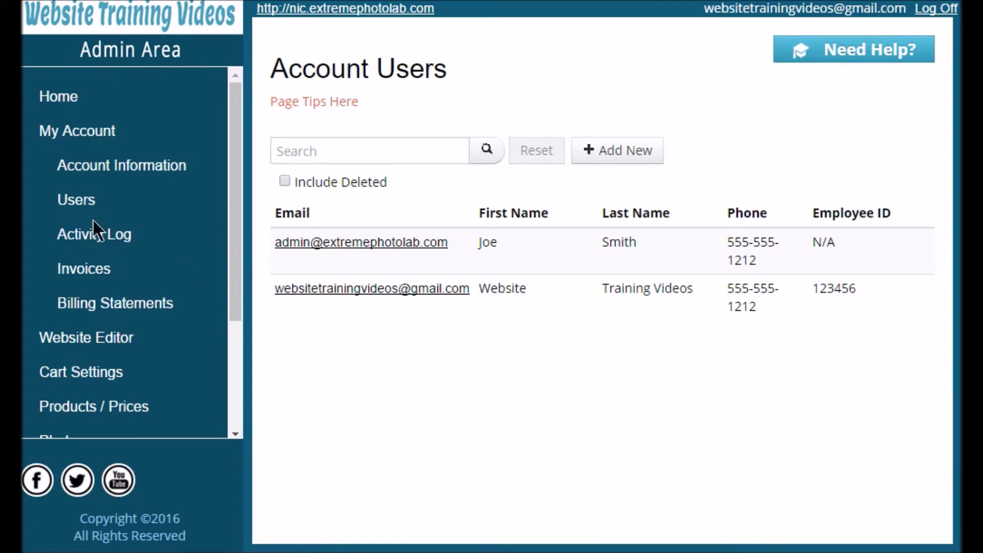
click(95, 236)
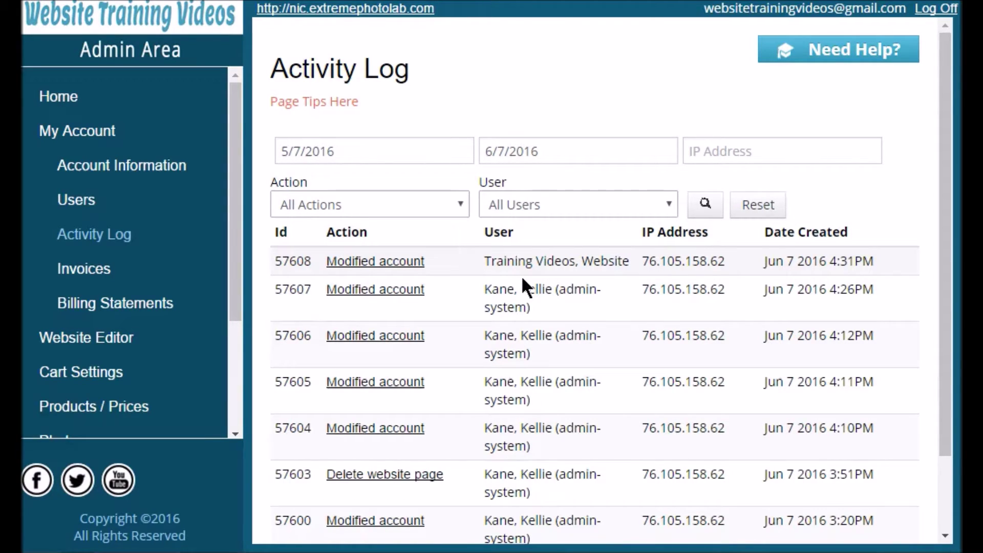
View the latest Invoices and then the Billing Statements.
click(90, 279)
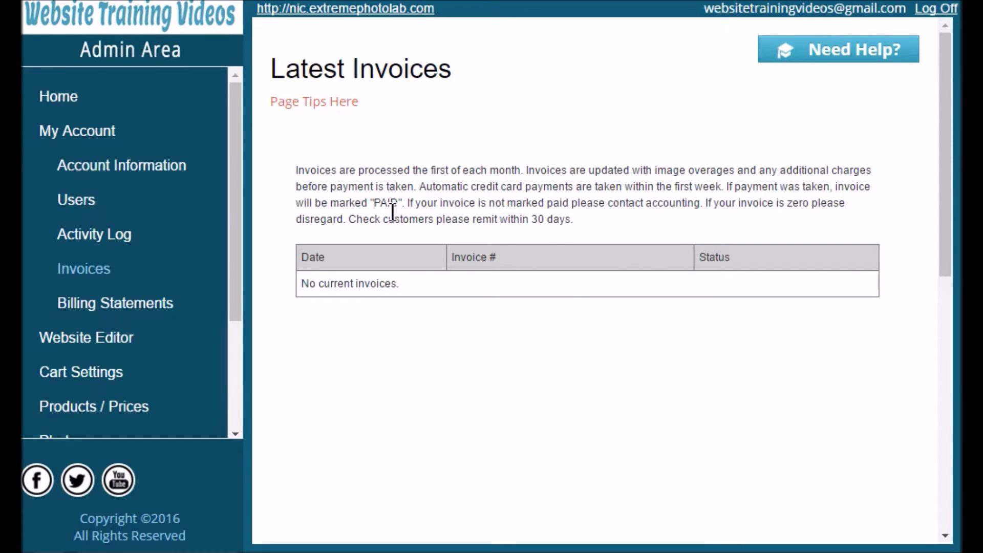
click(141, 319)
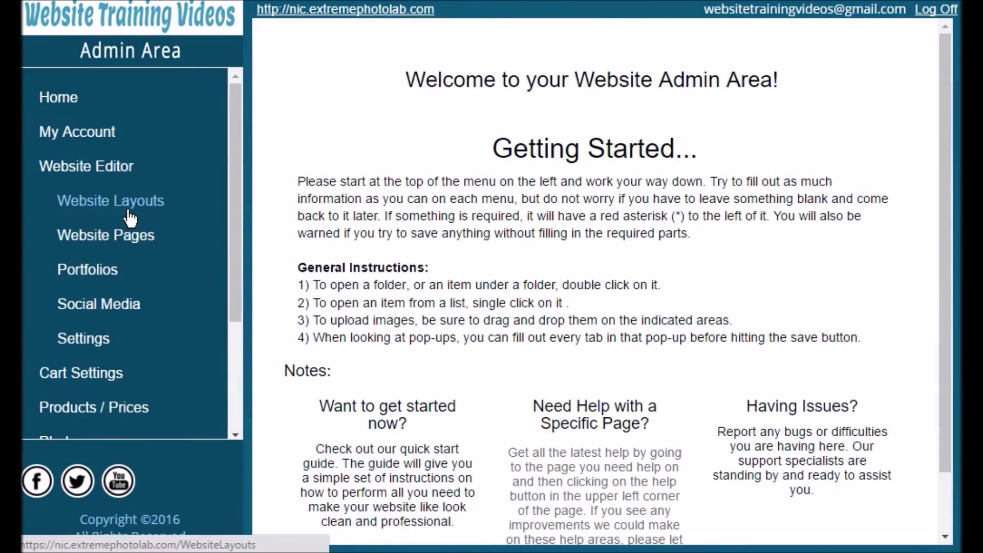
Open the Default Layout from Website Layouts and show its site theme and colour options.
click(129, 214)
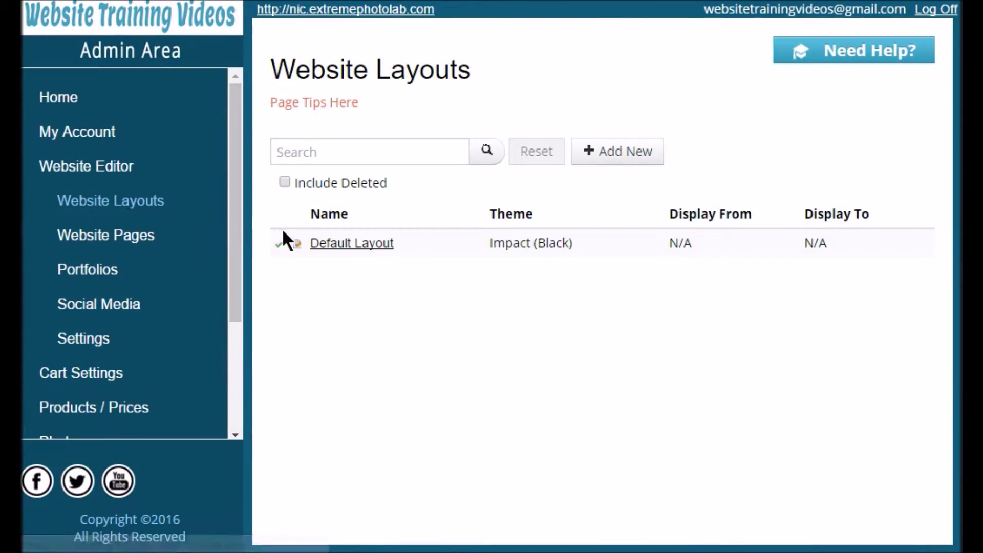
click(359, 253)
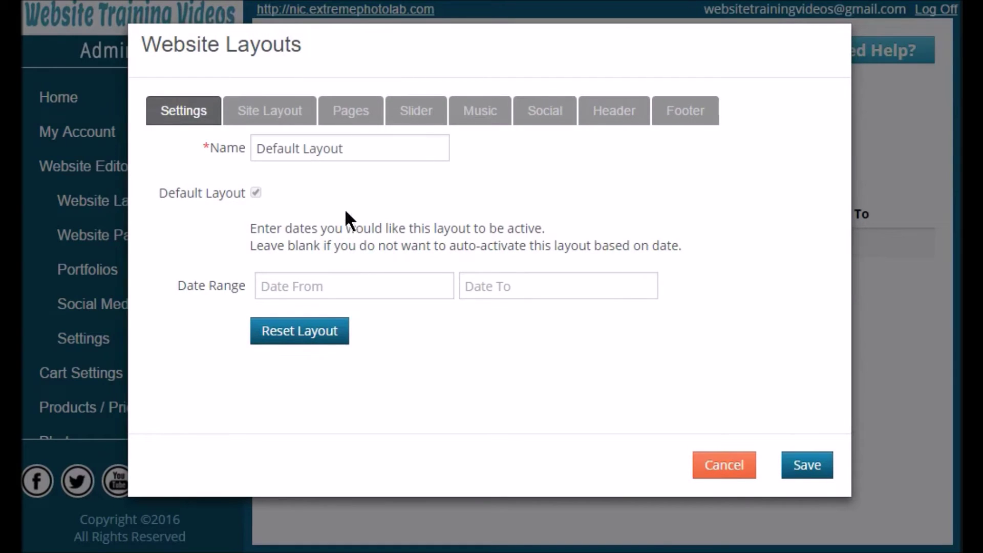
click(287, 118)
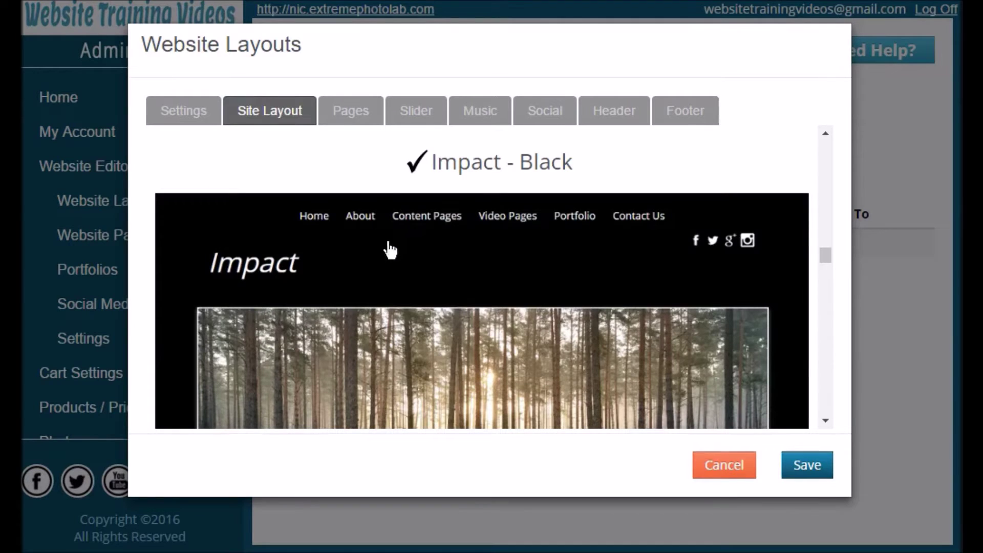
scroll(445, 254, down, 5)
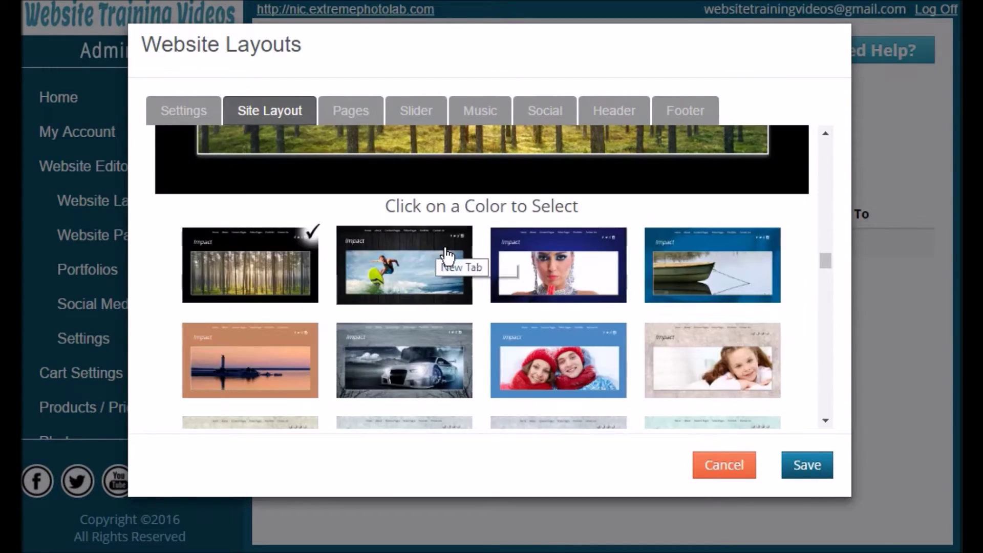
scroll(448, 258, down, 2)
Try the Impact - Gray Trees and Impact - Light Grunge 1 layouts.
click(428, 264)
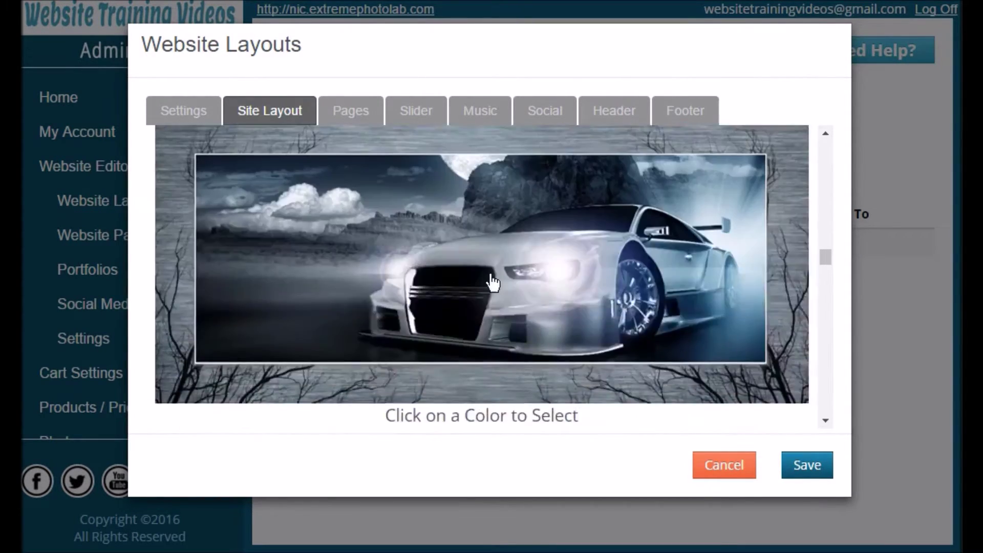
scroll(574, 292, down, 4)
scroll(603, 296, down, 3)
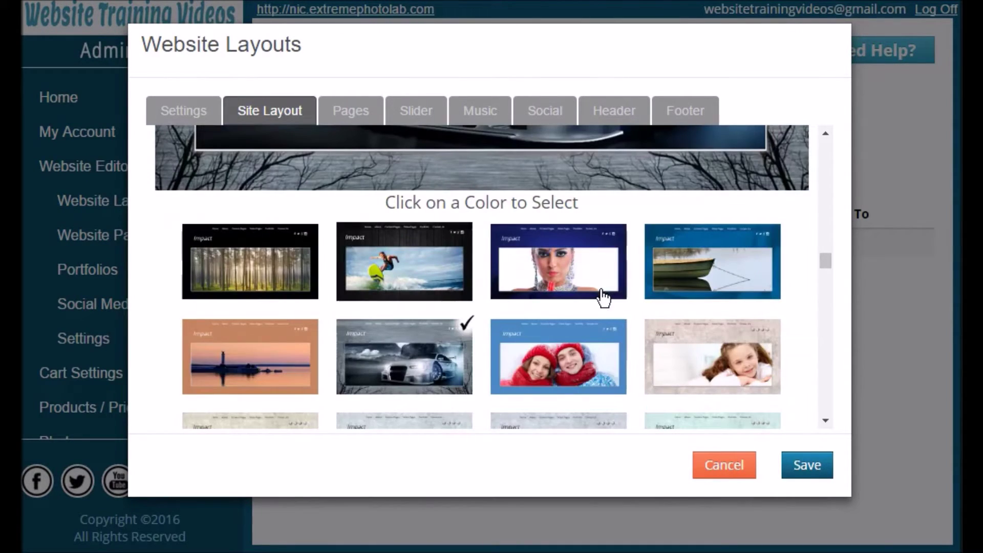
click(702, 369)
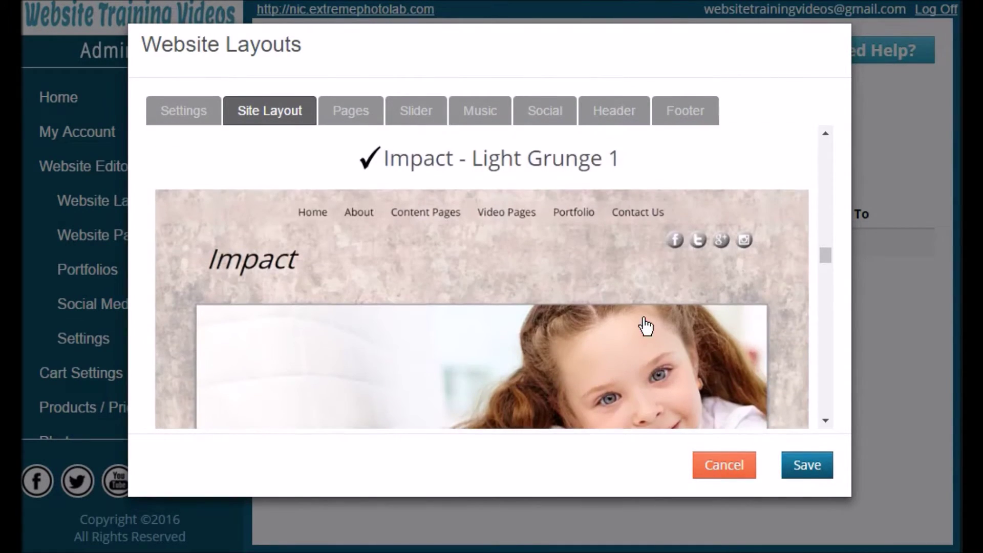
Try the purple and brown versions of the Monterey layout.
scroll(644, 326, down, 6)
scroll(645, 326, down, 10)
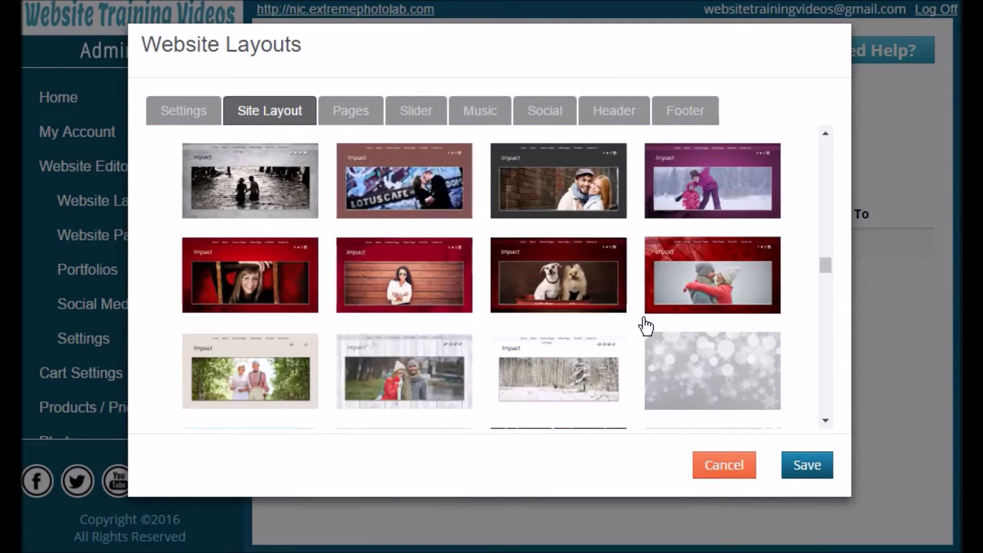
scroll(645, 325, down, 10)
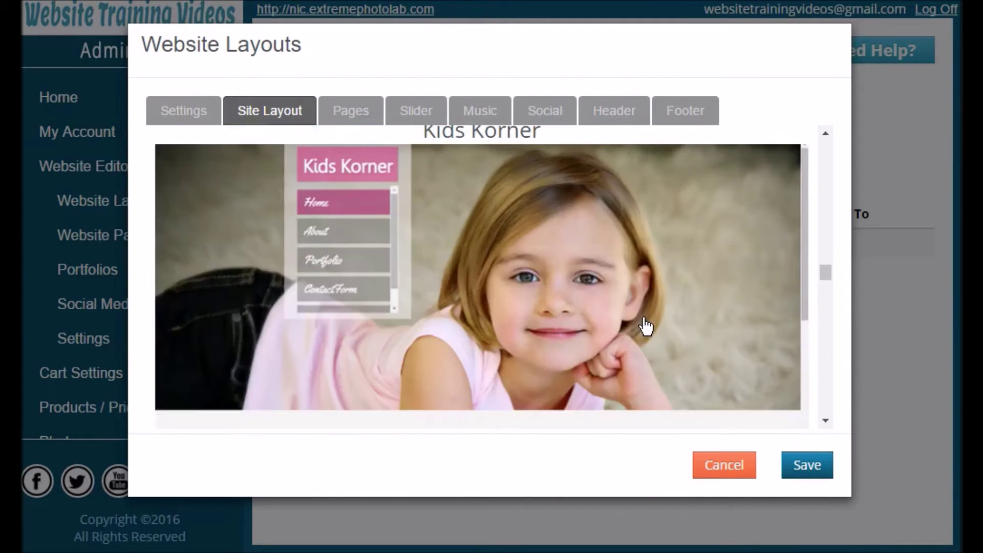
scroll(645, 325, down, 5)
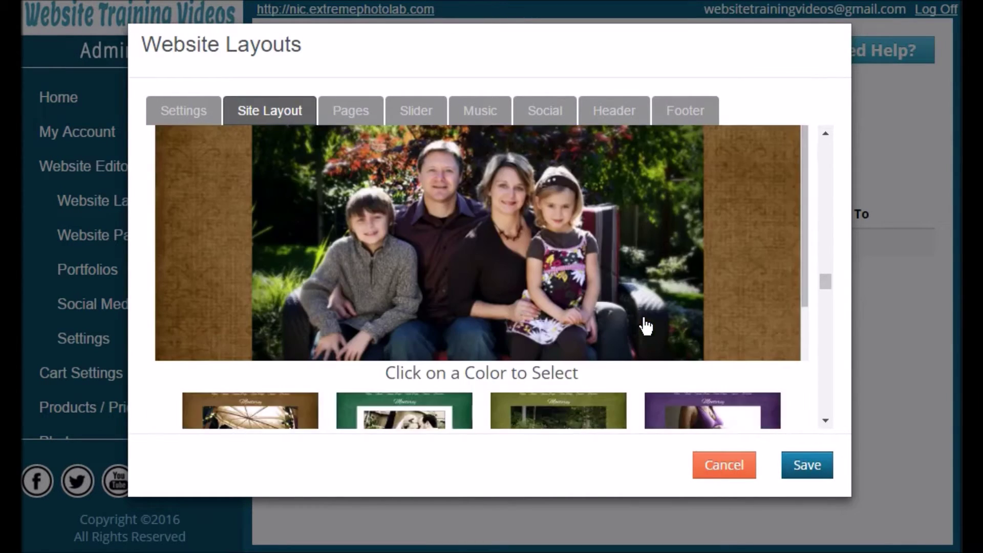
click(708, 285)
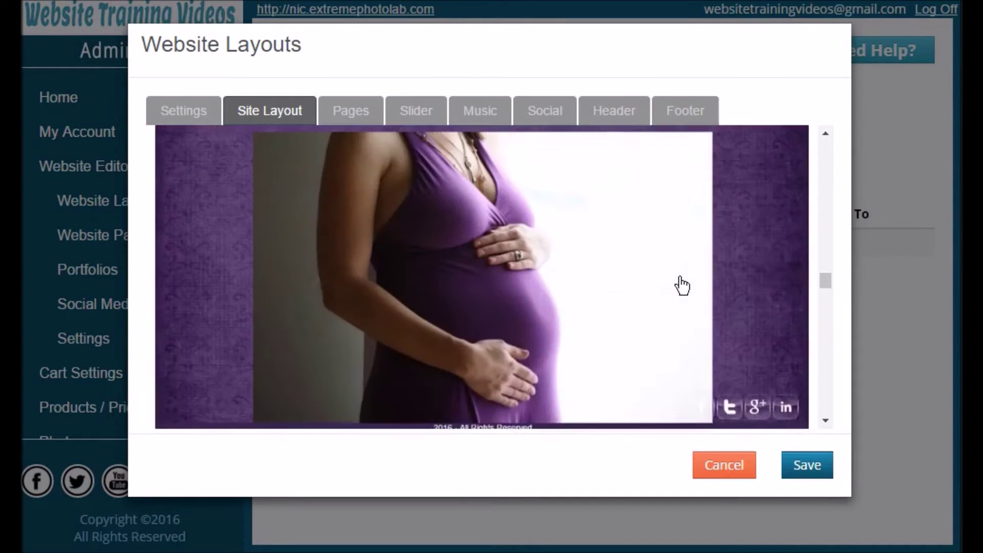
scroll(681, 286, down, 5)
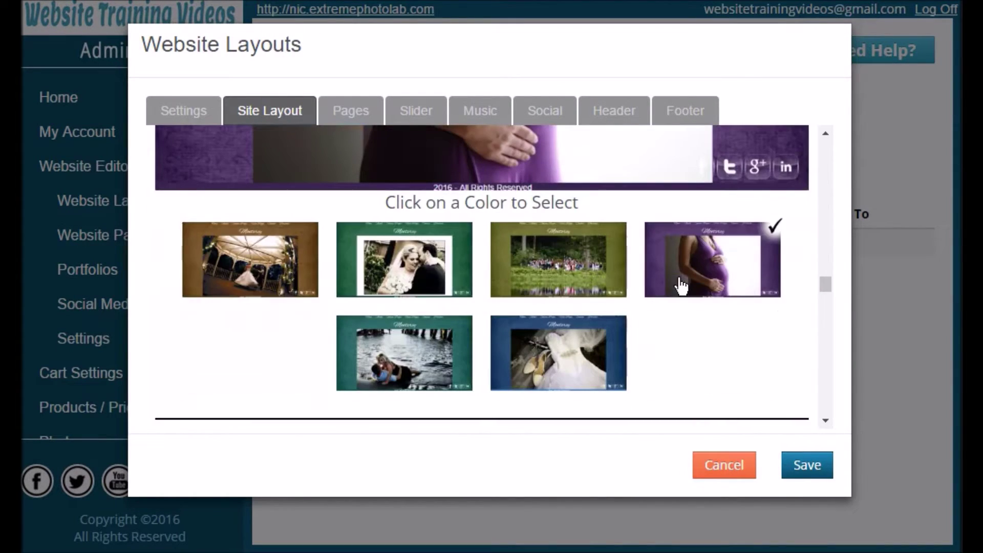
click(267, 266)
Select the Radiant - Aquarium layout.
scroll(687, 303, down, 5)
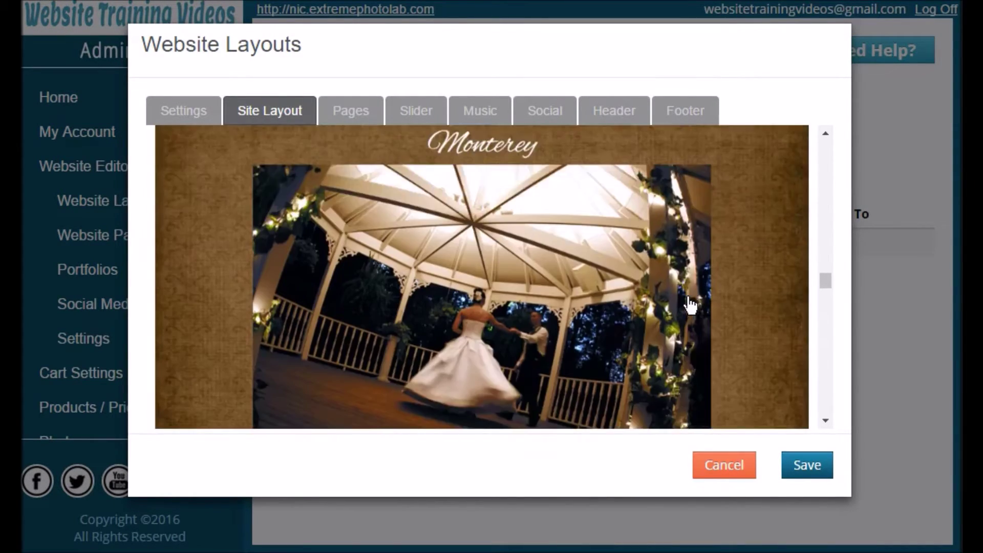
scroll(691, 305, down, 5)
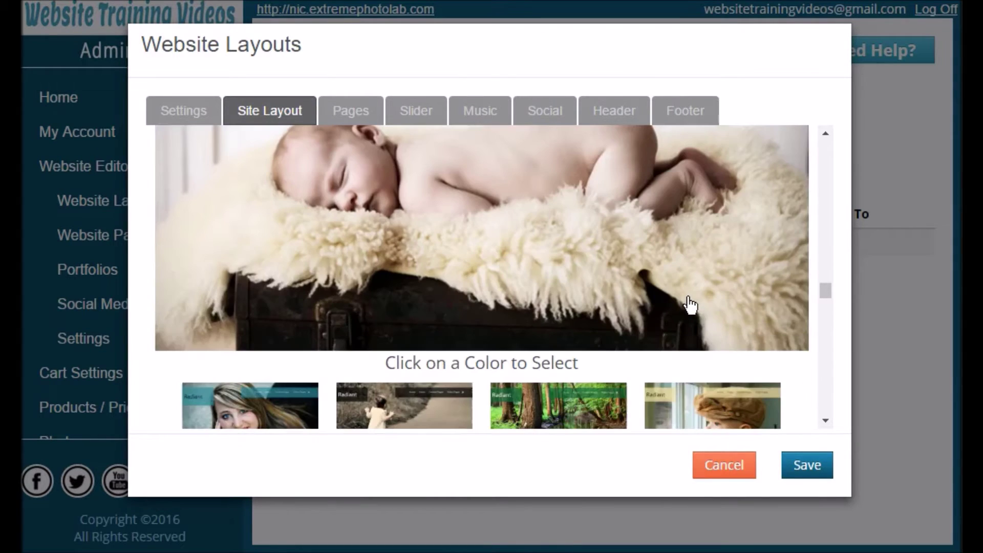
scroll(691, 306, down, 2)
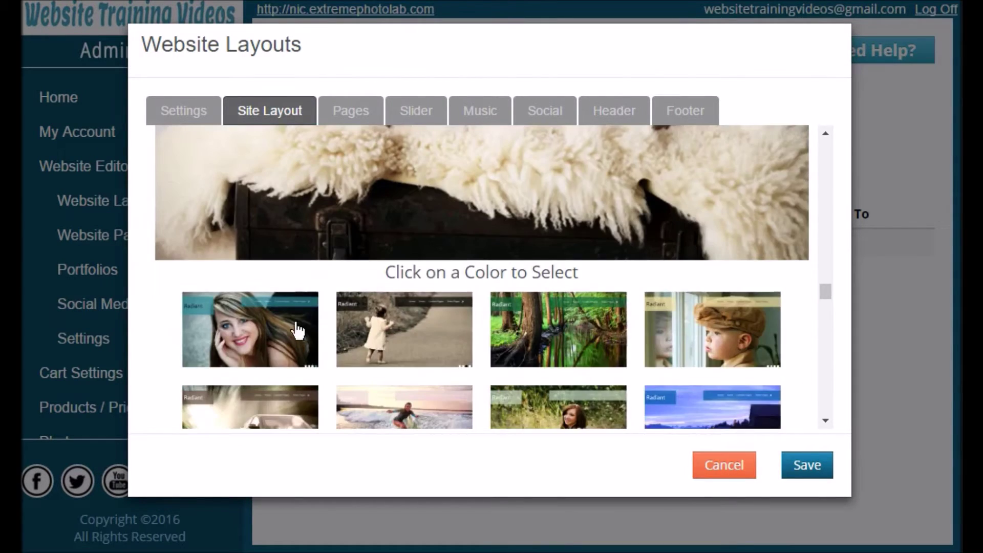
click(296, 329)
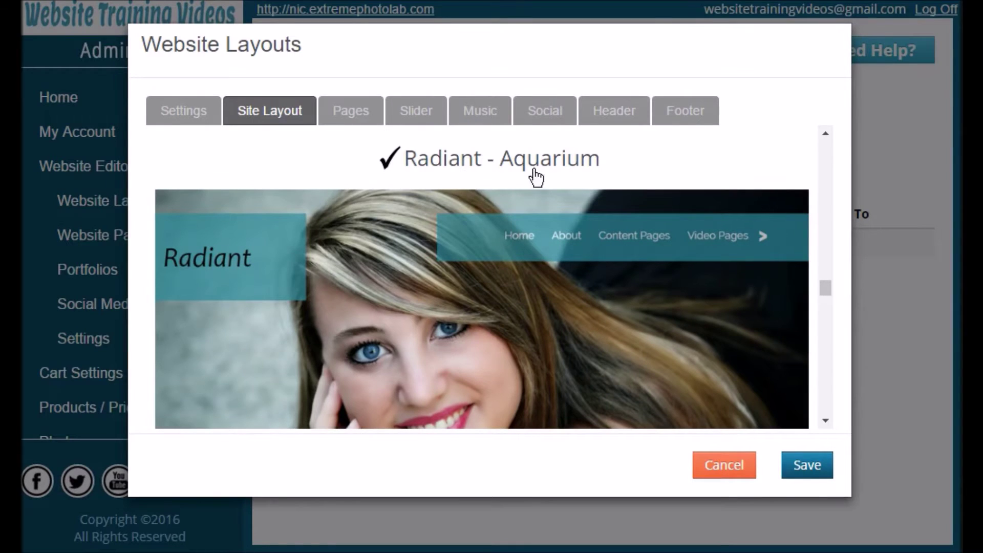
On the Pages tab, leave Portfolio unchecked while Home and OrderOnline stay included.
click(363, 128)
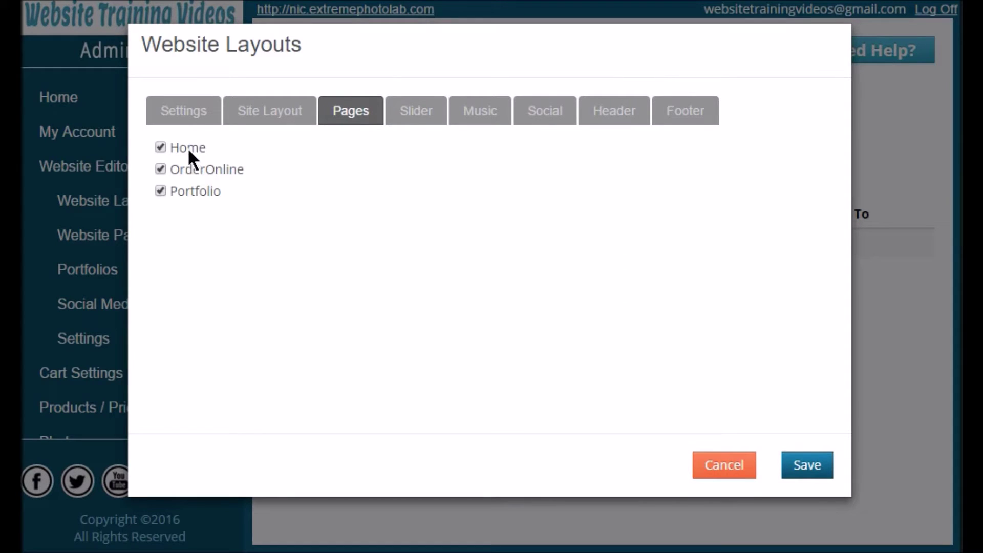
click(160, 192)
click(161, 194)
click(160, 194)
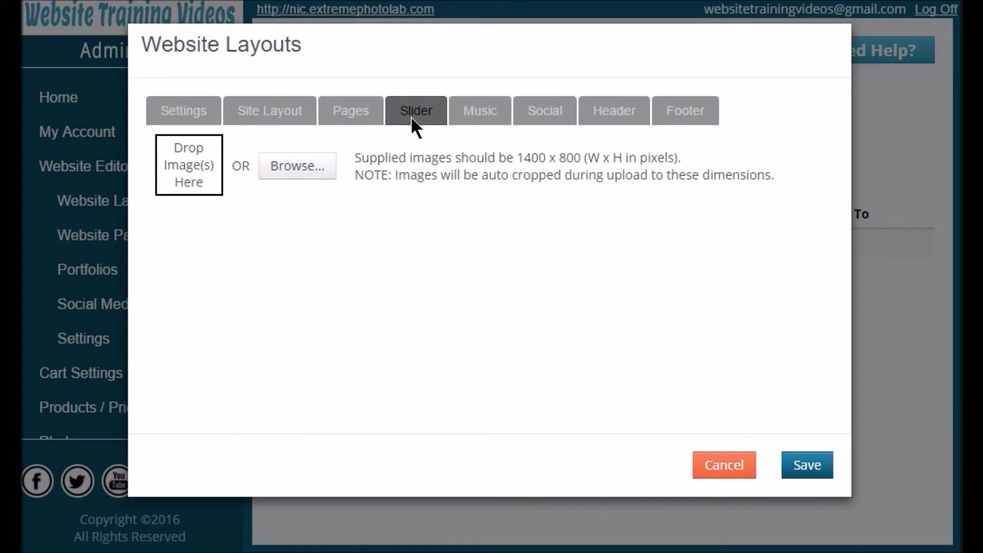
Upload 800-6141-2.jpg, 800-9721-25.jpg, 800-9797-27.jpg and AS6_3712-77.jpg to the slider.
click(306, 172)
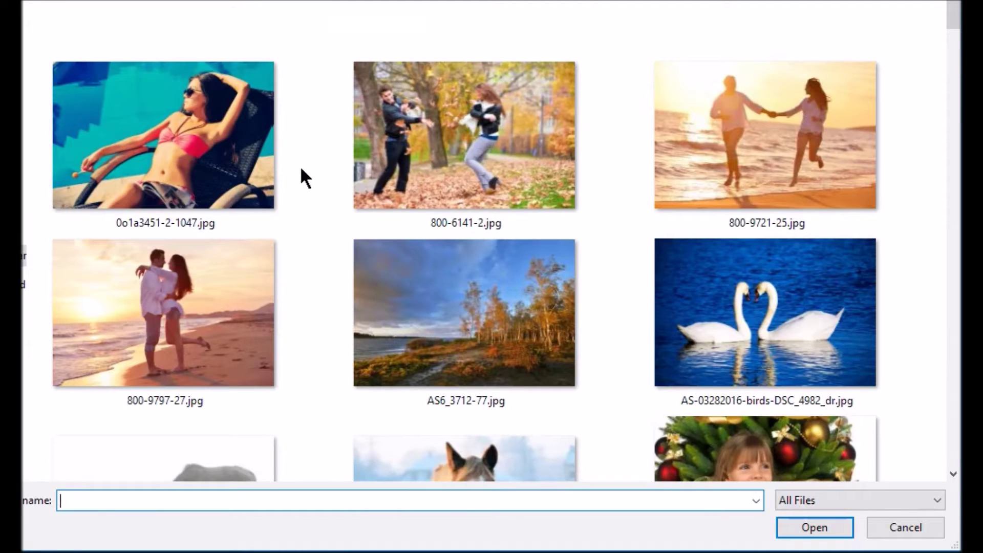
click(440, 169)
ctrl+click(709, 160)
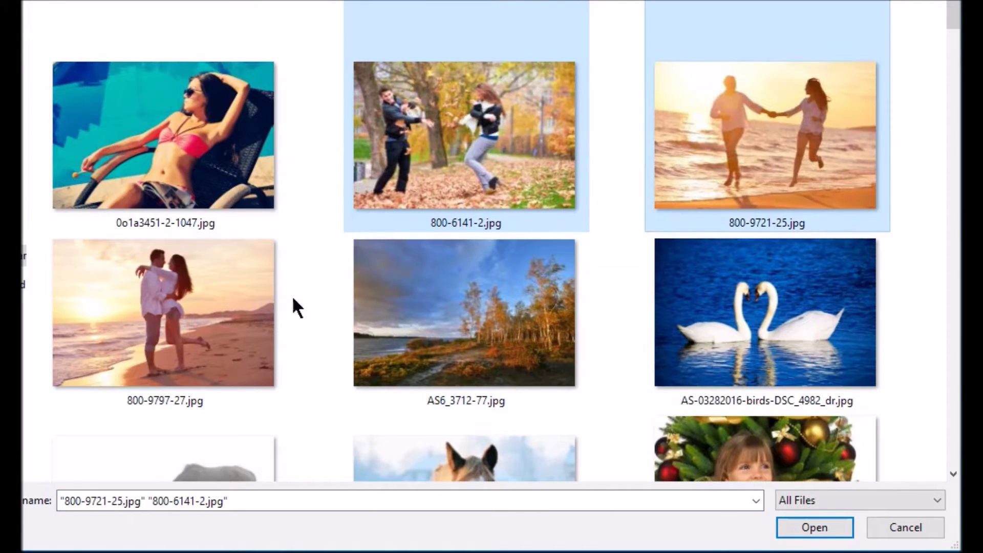
ctrl+click(284, 303)
ctrl+click(433, 324)
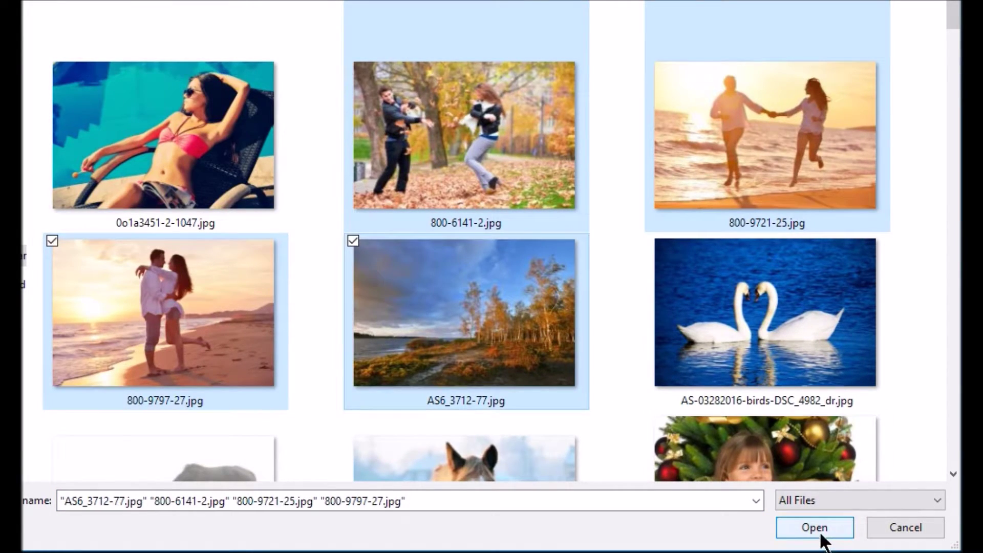
click(820, 535)
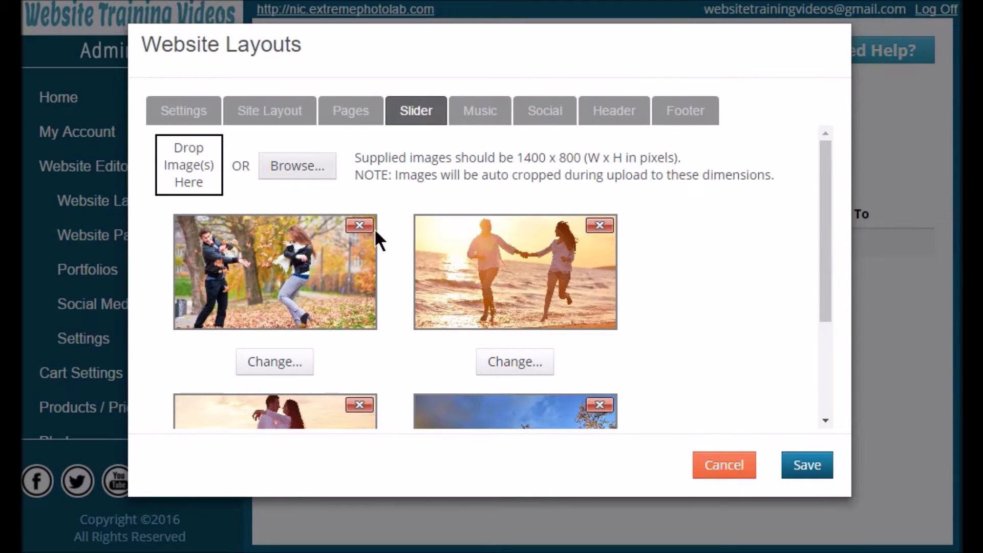
Remove all four uploaded images from the slider.
click(361, 228)
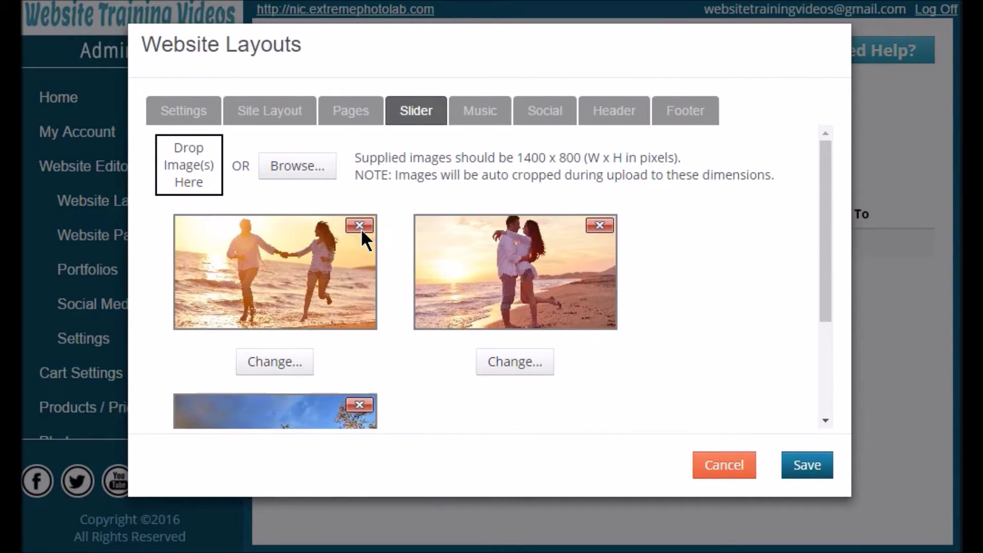
click(360, 229)
click(361, 228)
click(361, 228)
Upload the fishing-boat sunset, forest road and vegetable basket (dsc04674-1457.jpg) photos to the slider.
click(324, 176)
scroll(475, 219, down, 10)
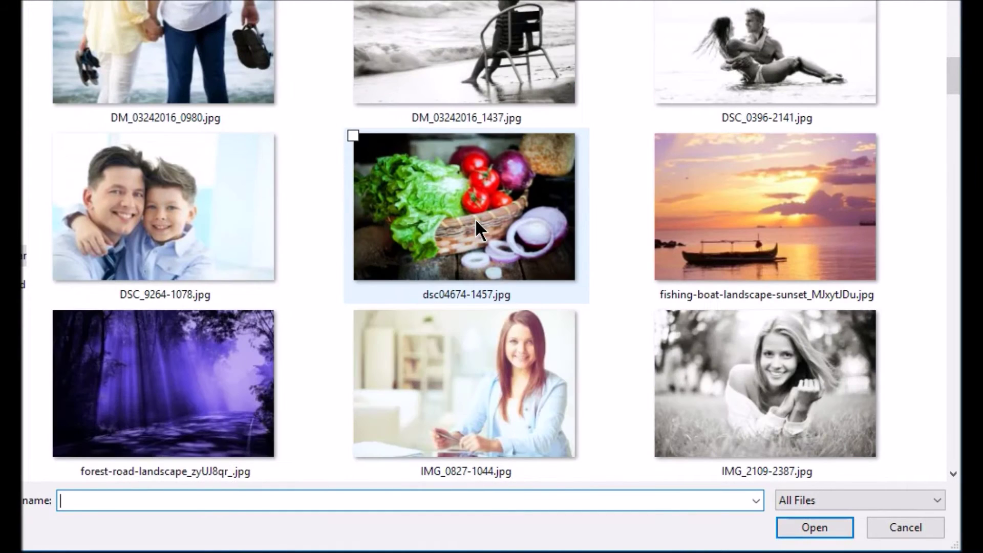
click(702, 222)
ctrl+click(255, 379)
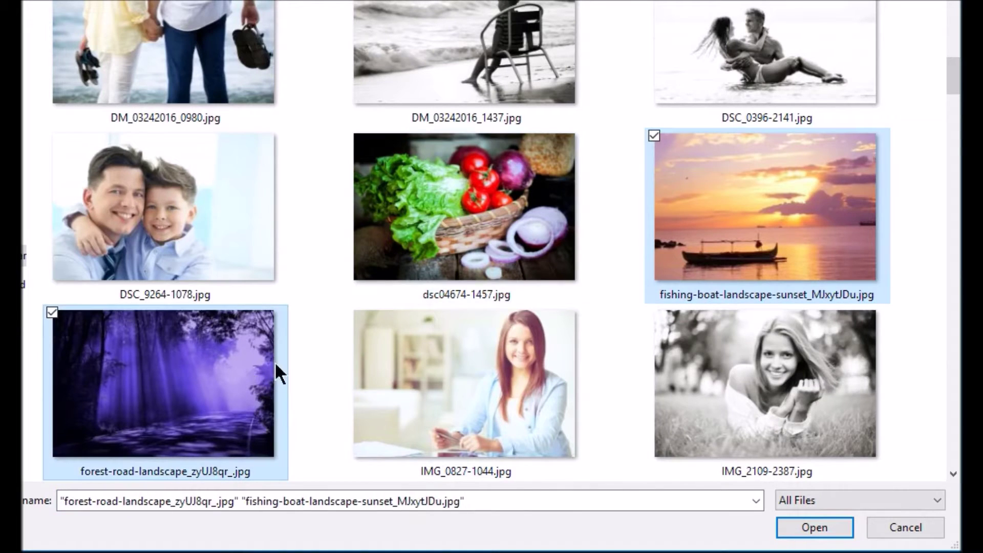
ctrl+click(401, 254)
click(806, 527)
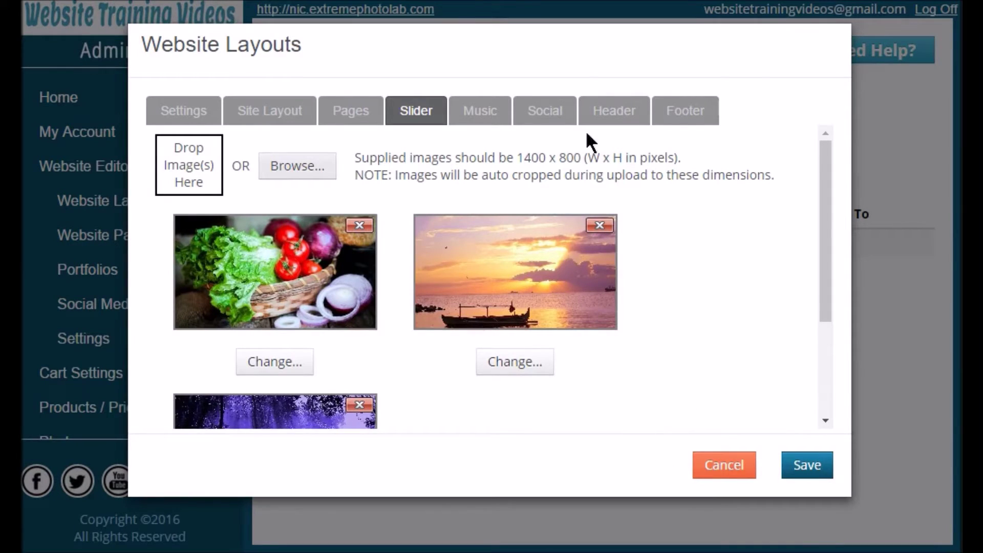
click(464, 117)
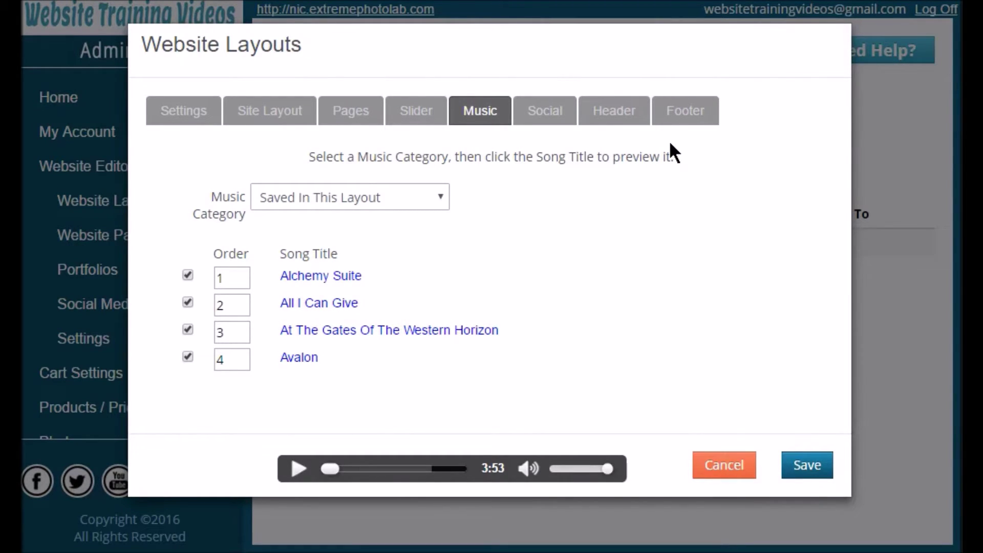
Set the music category to Easy Listening and uncheck Avalon, At The Gates Of The Western Horizon, All I Can Give, Alchemy Suite.
click(433, 203)
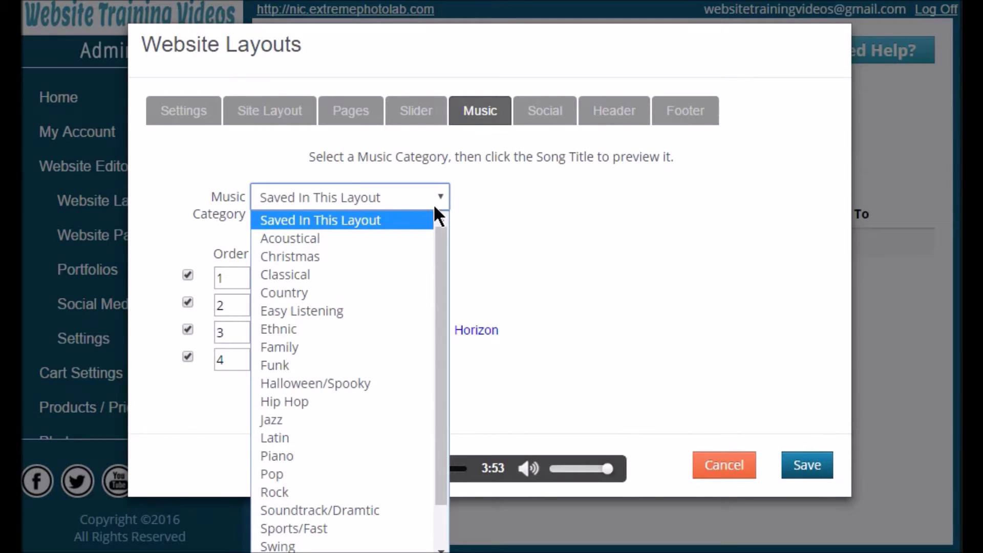
click(393, 310)
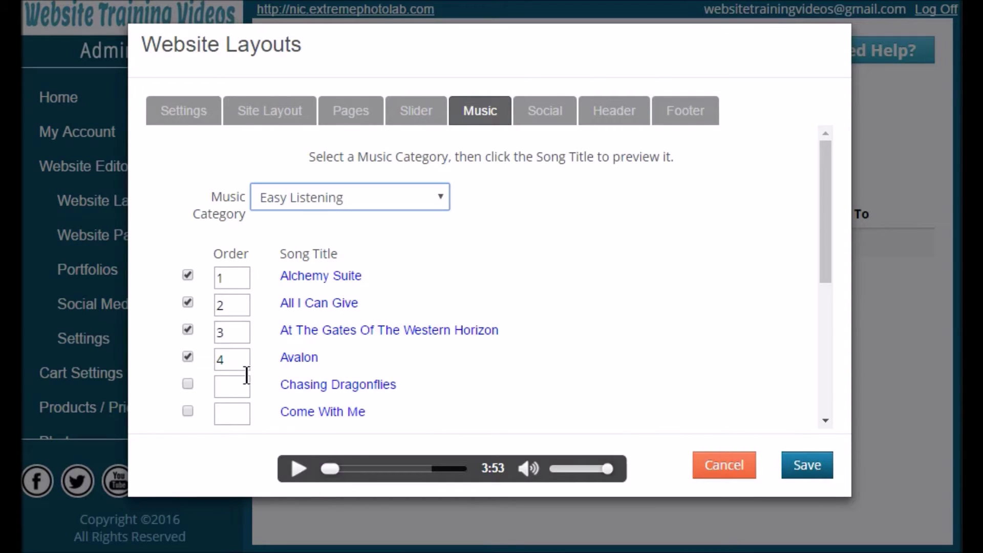
click(188, 357)
click(187, 331)
click(187, 303)
click(188, 275)
click(545, 112)
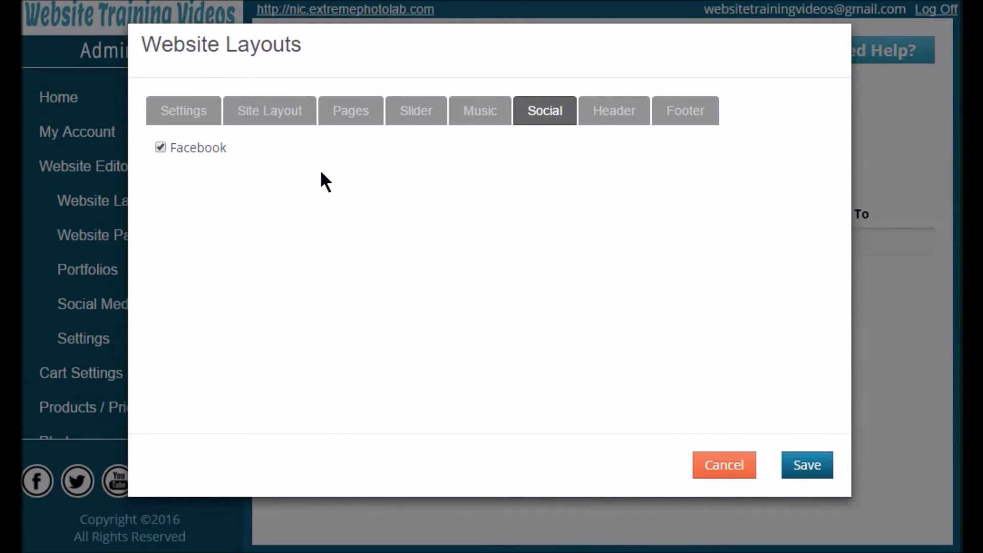
Check the header's logo upload and Text/HTML editor, cancelling both without changes.
click(617, 123)
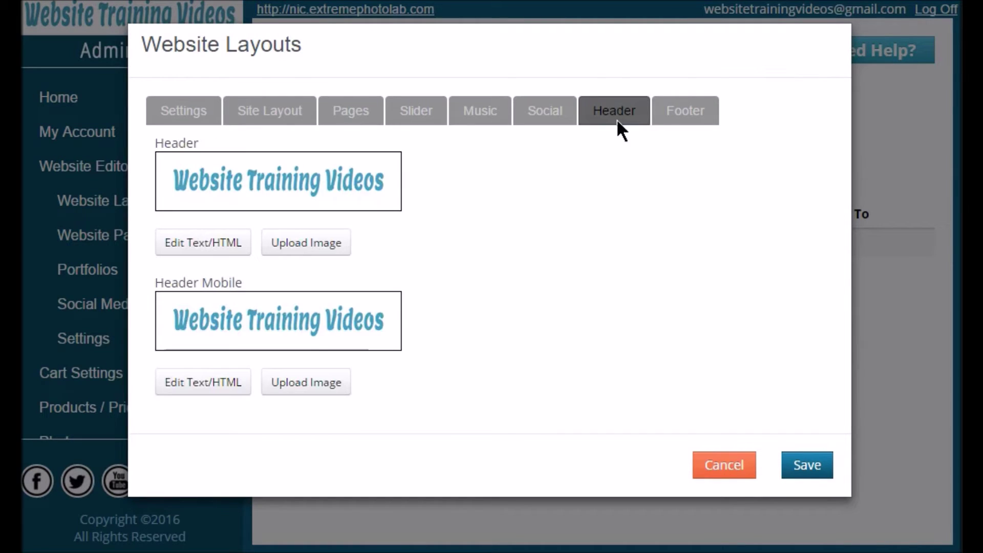
click(317, 253)
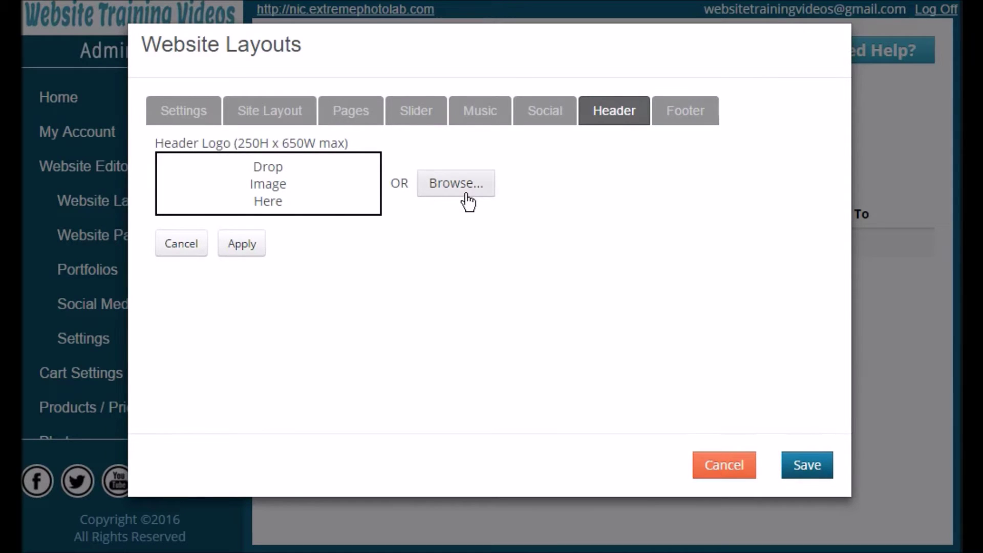
click(195, 249)
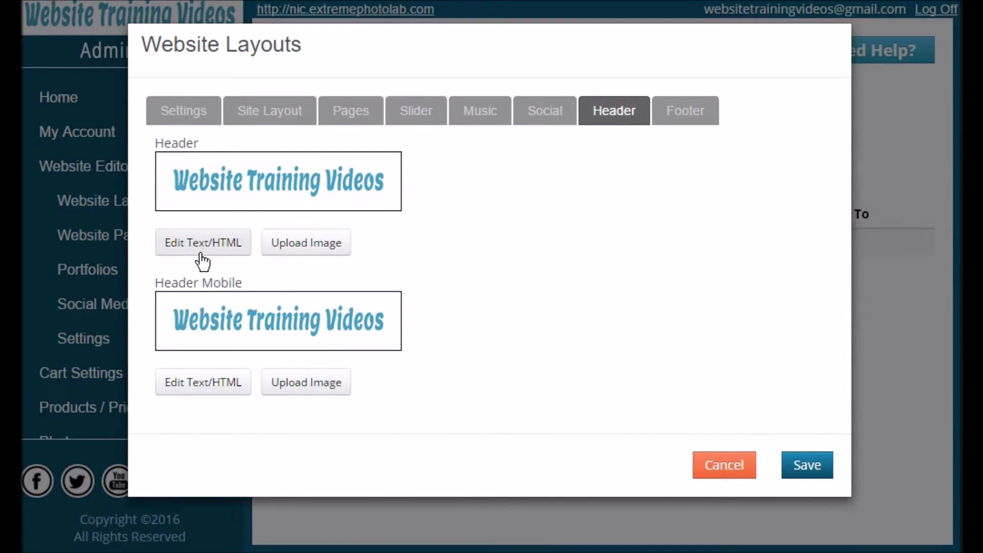
click(202, 250)
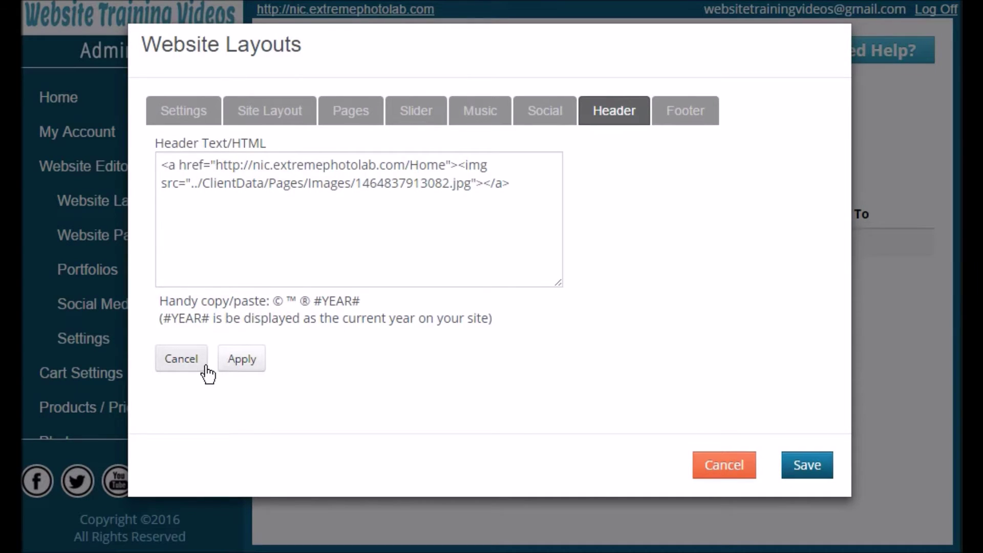
click(182, 359)
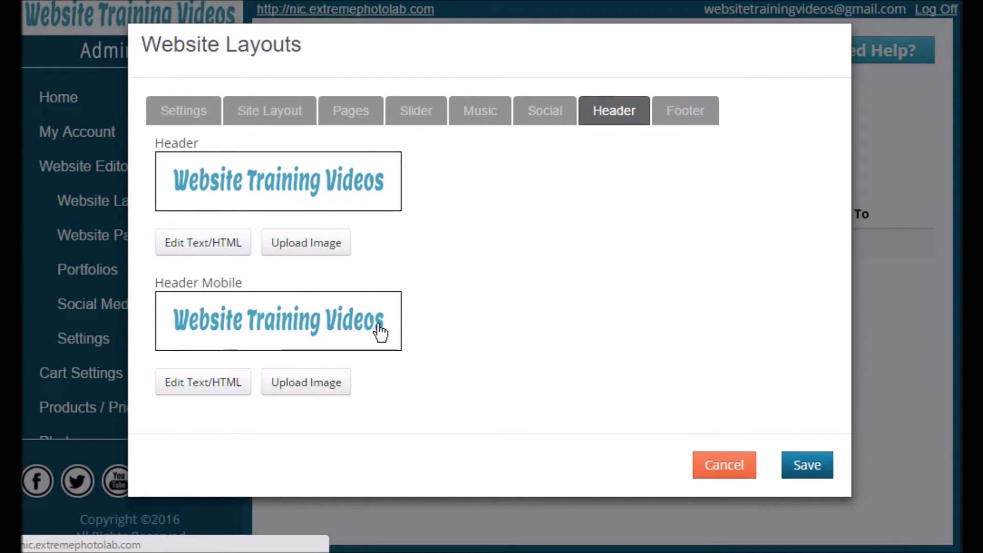
click(691, 122)
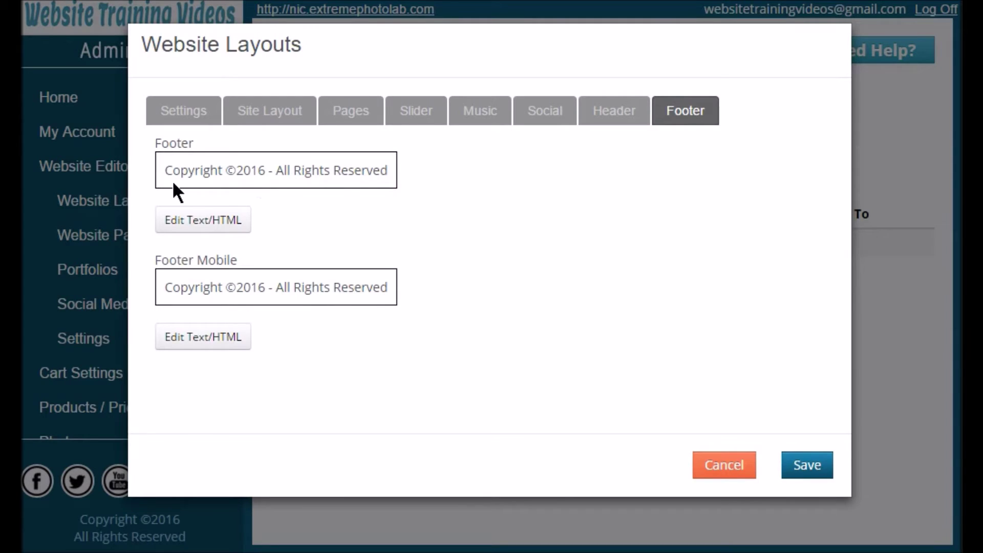
Apply the Footer and Footer Mobile copyright text, then save the Default Layout.
click(236, 226)
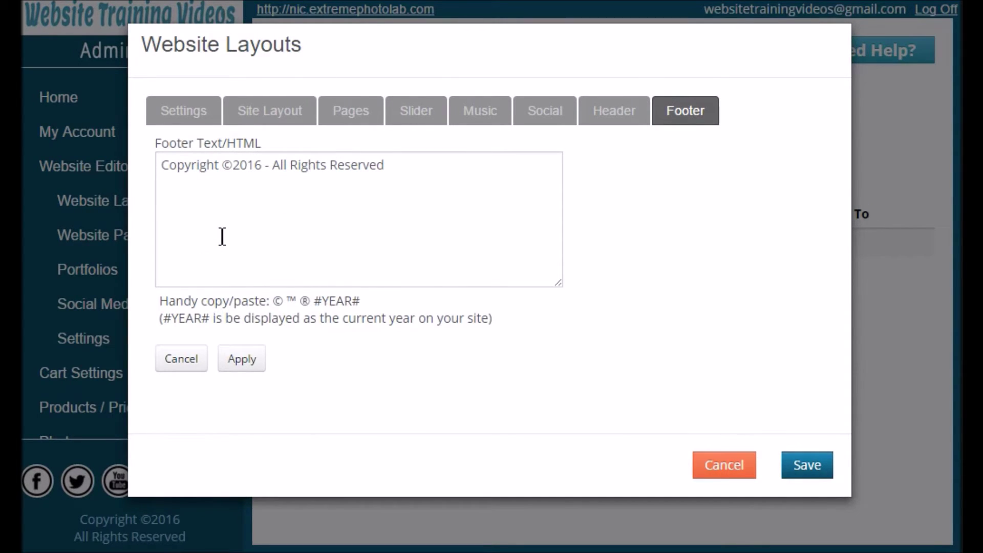
click(239, 367)
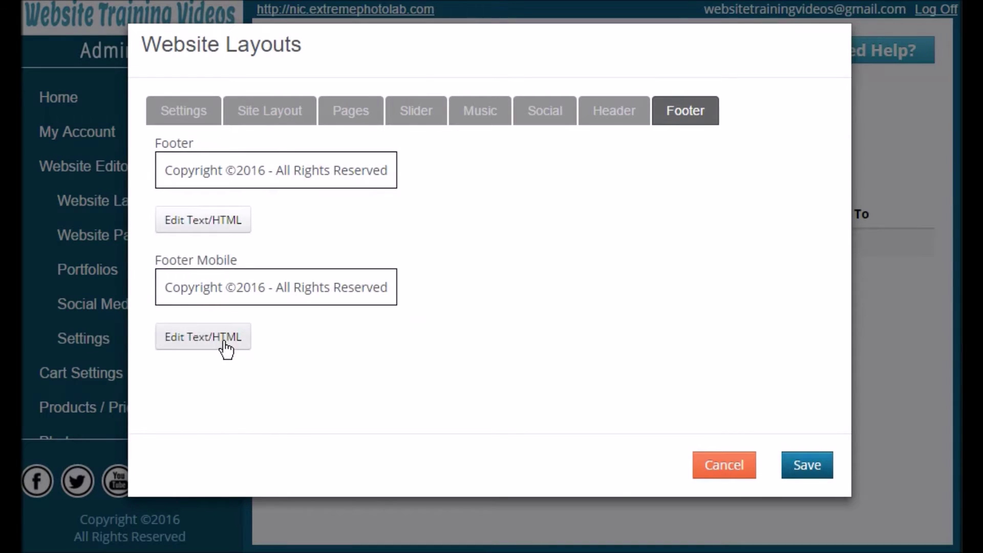
click(226, 346)
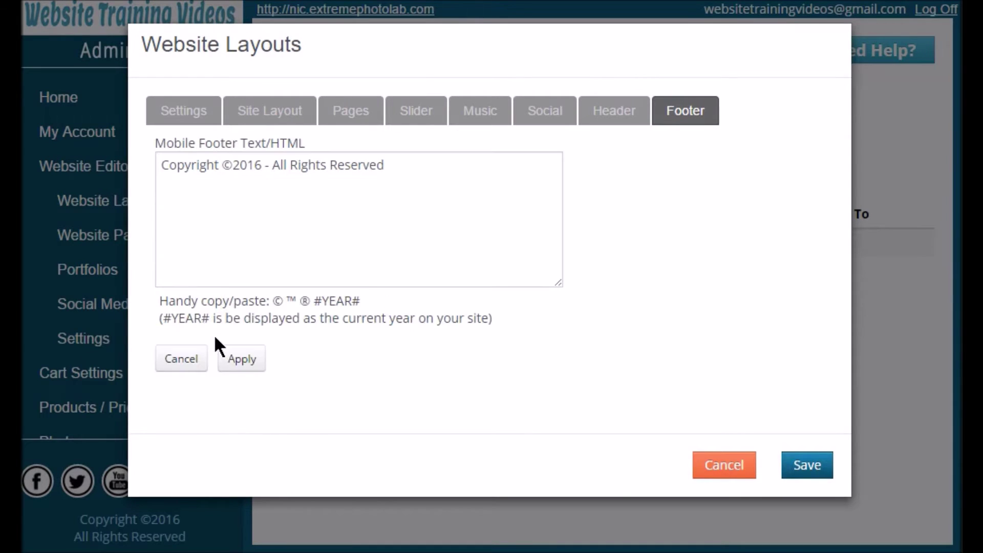
click(237, 360)
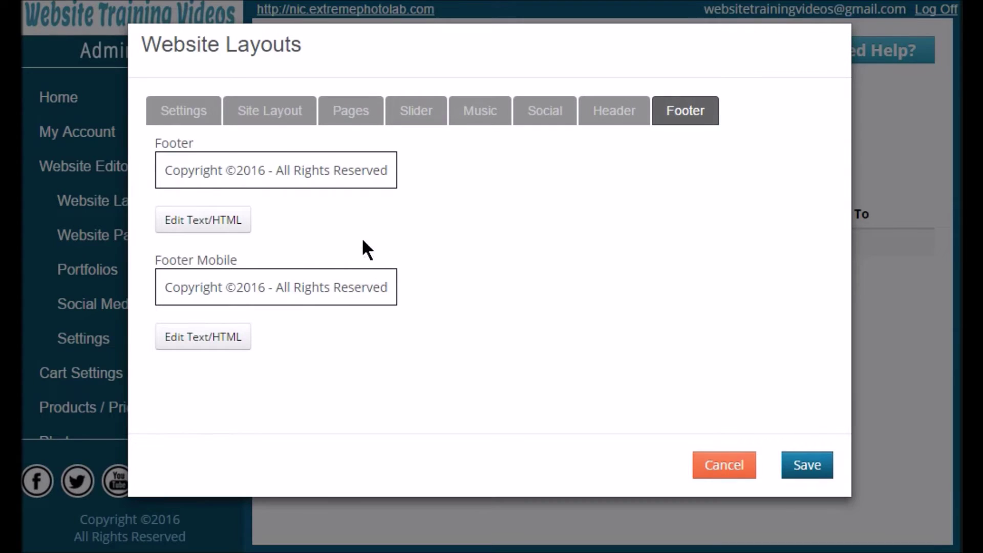
click(814, 466)
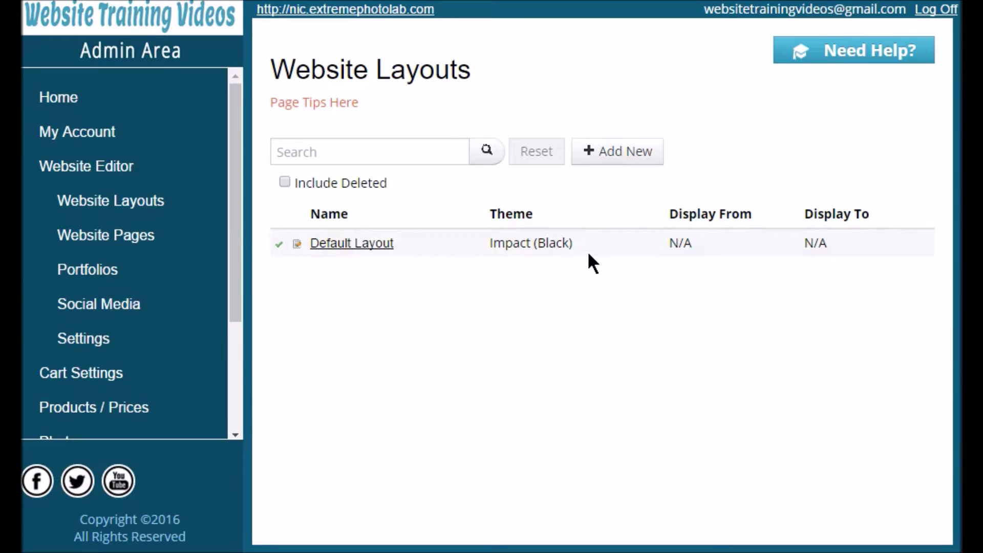
Add a new website layout named Spring.
click(610, 152)
click(423, 156)
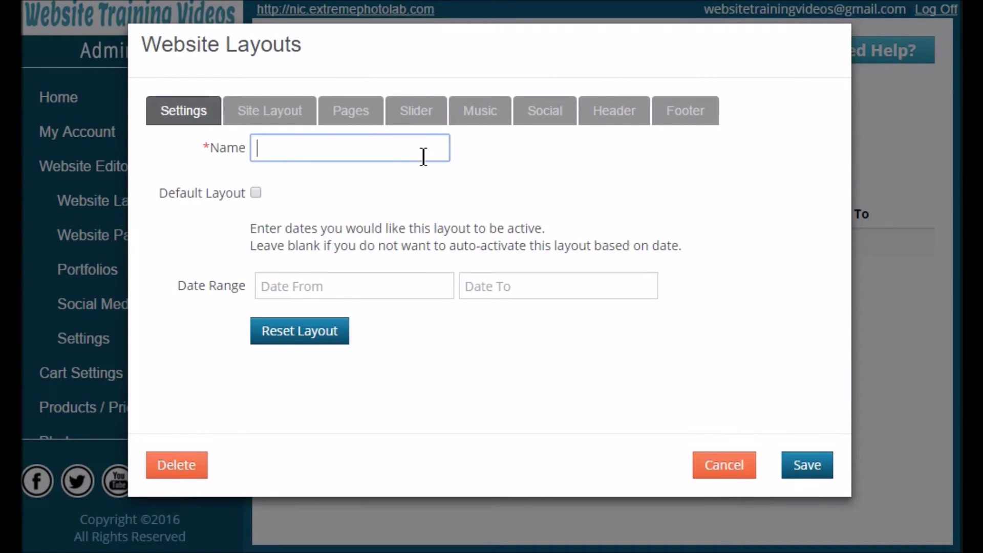
text(Spring)
Set the layout's Date From to 03/15/2017 in the calendar.
click(368, 291)
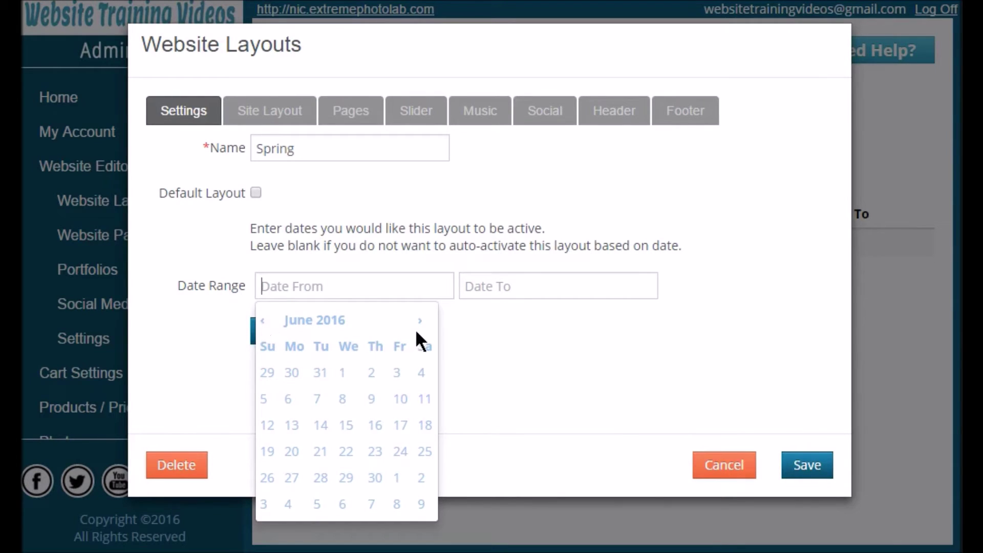
double_click(417, 323)
triple_click(419, 320)
triple_click(419, 321)
double_click(419, 320)
click(418, 321)
click(262, 320)
click(262, 319)
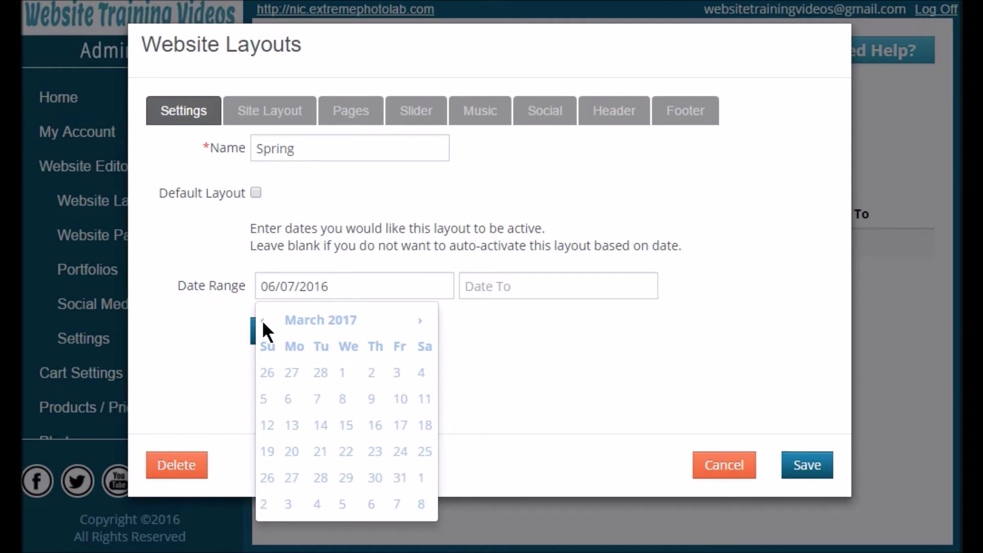
click(344, 424)
Set Date To 04/30/2017 and save the Spring layout.
click(524, 301)
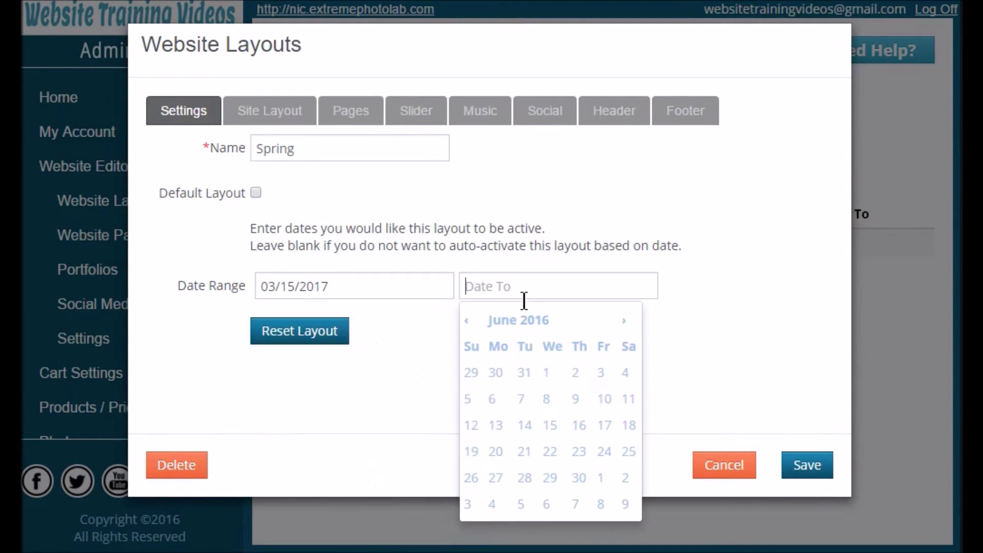
click(624, 323)
click(624, 323)
click(624, 322)
click(624, 323)
click(623, 322)
click(624, 322)
click(623, 322)
click(624, 322)
click(623, 322)
click(623, 323)
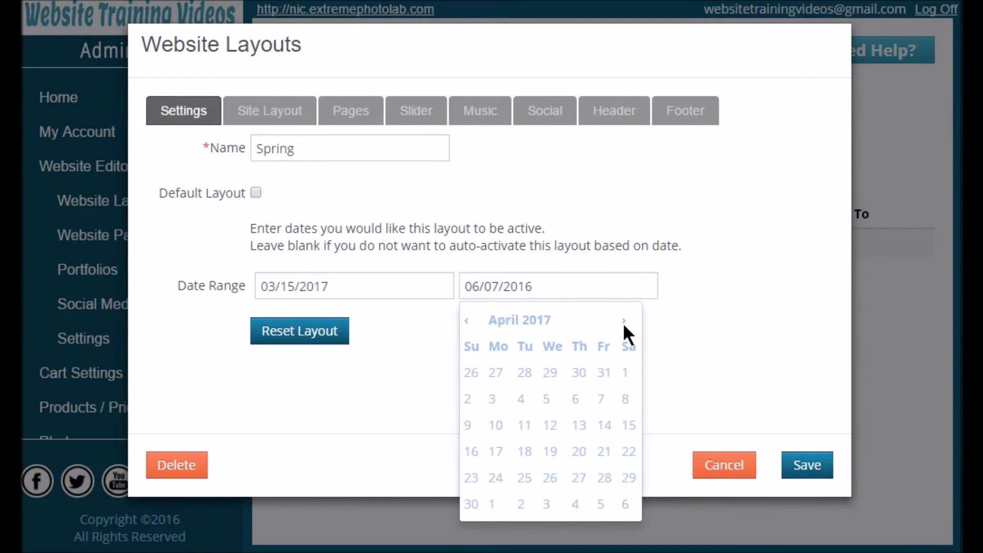
click(471, 504)
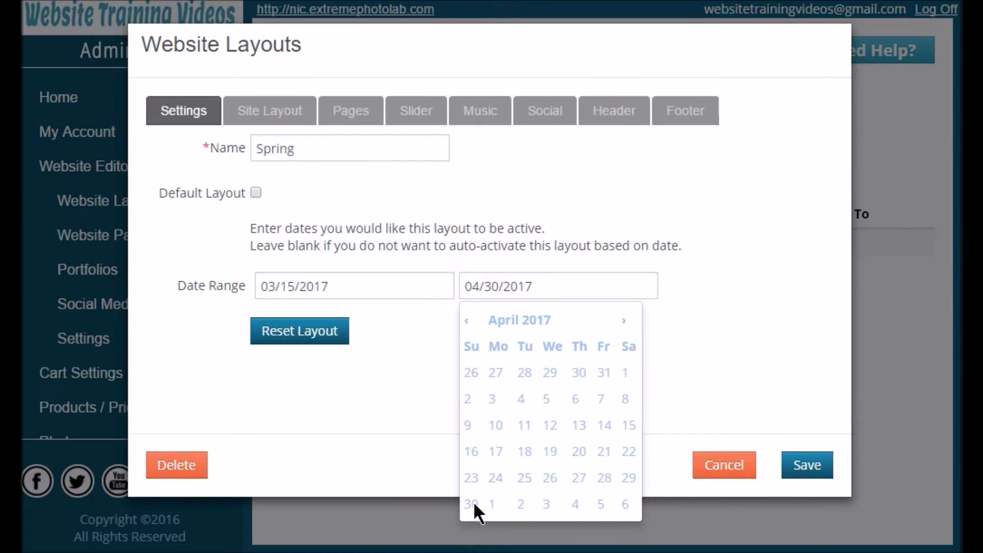
click(693, 373)
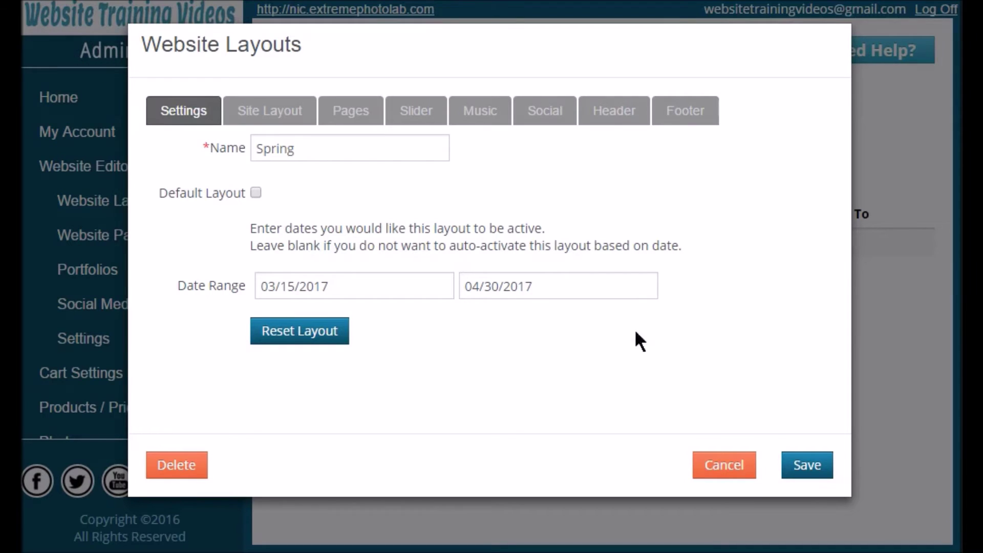
click(805, 467)
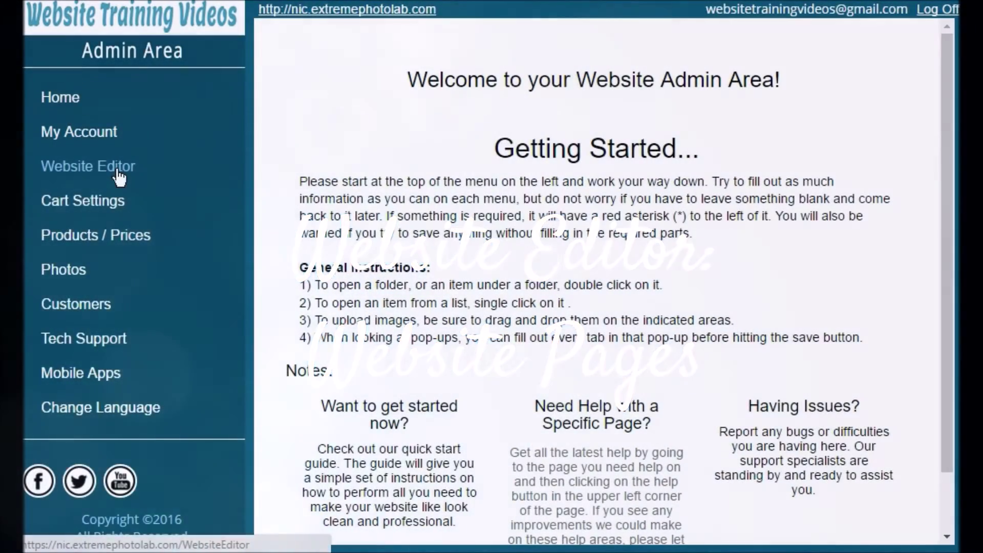
Go to Website Editor > Website Pages and start a blank new page.
click(119, 176)
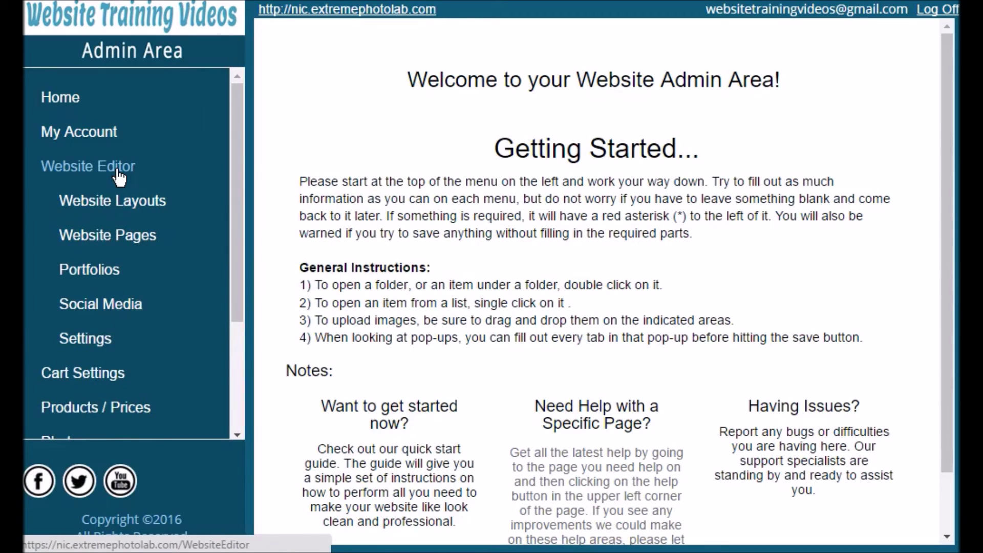
click(141, 247)
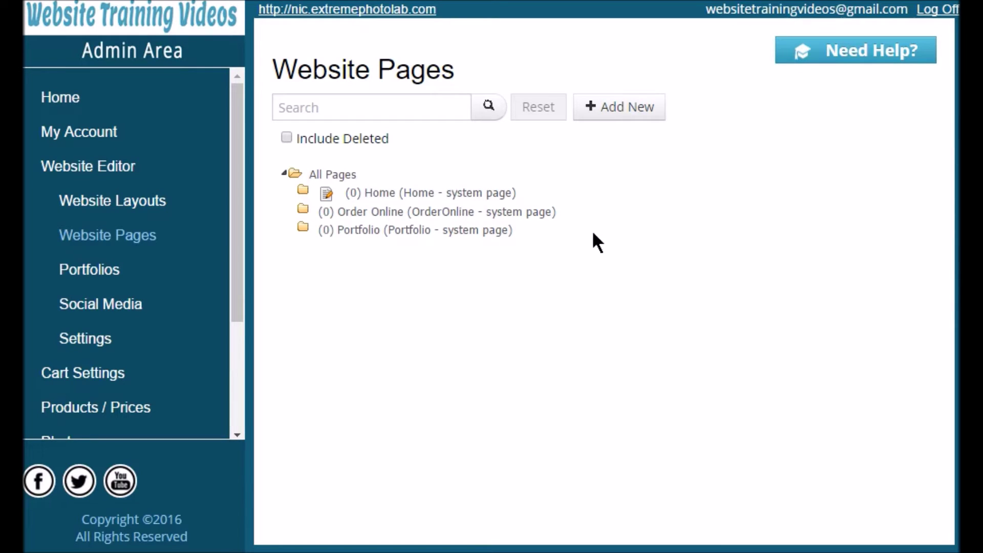
click(604, 112)
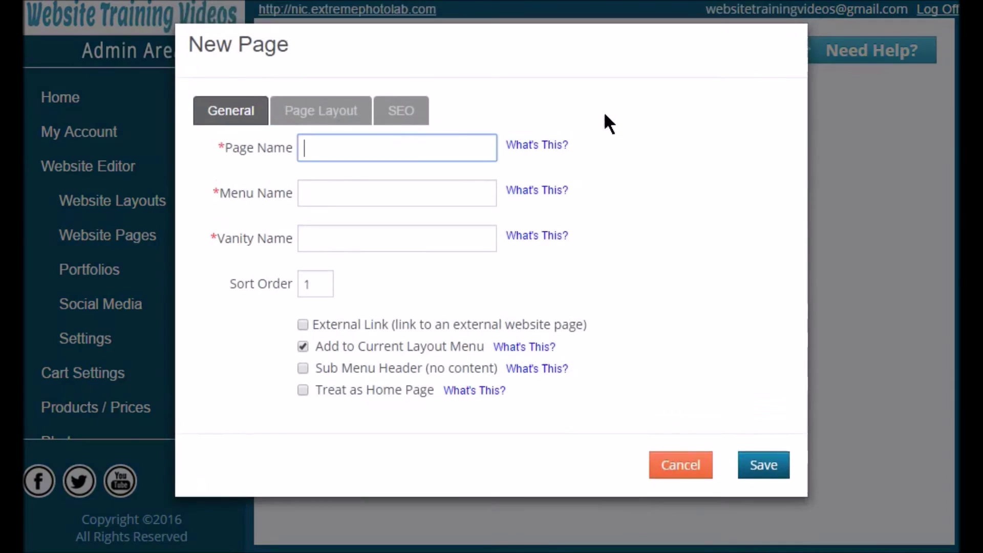
Name the page About Us and set its sort order to 2.
click(453, 151)
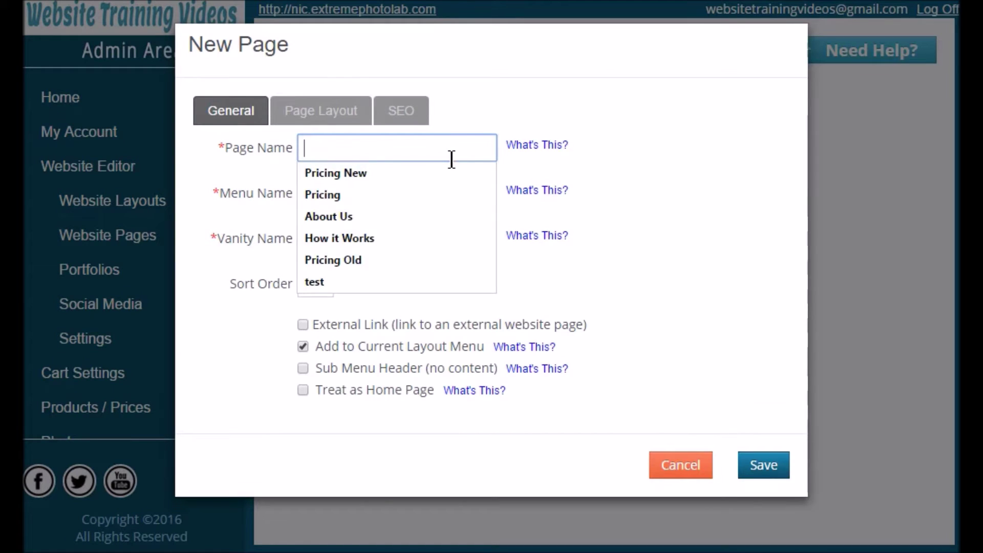
text(About Us)
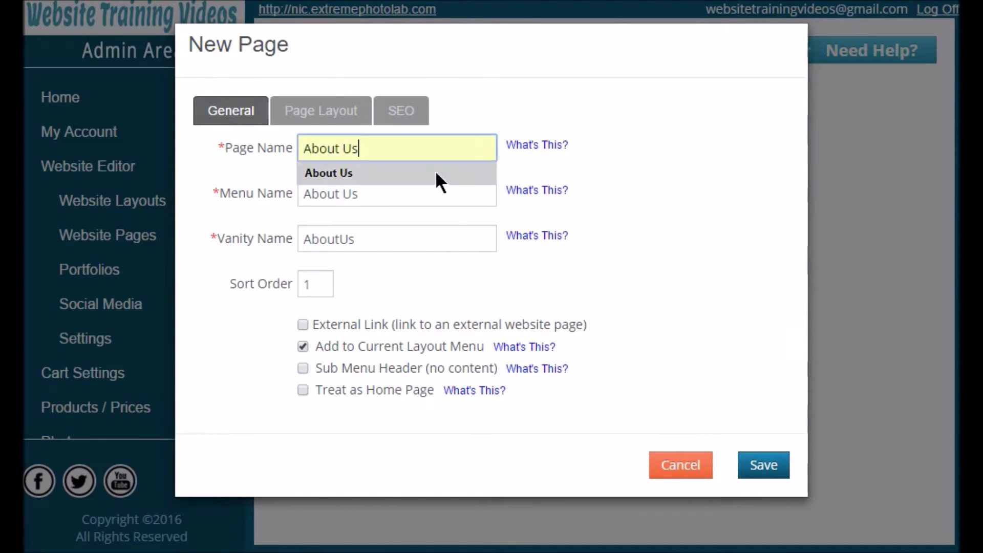
click(435, 171)
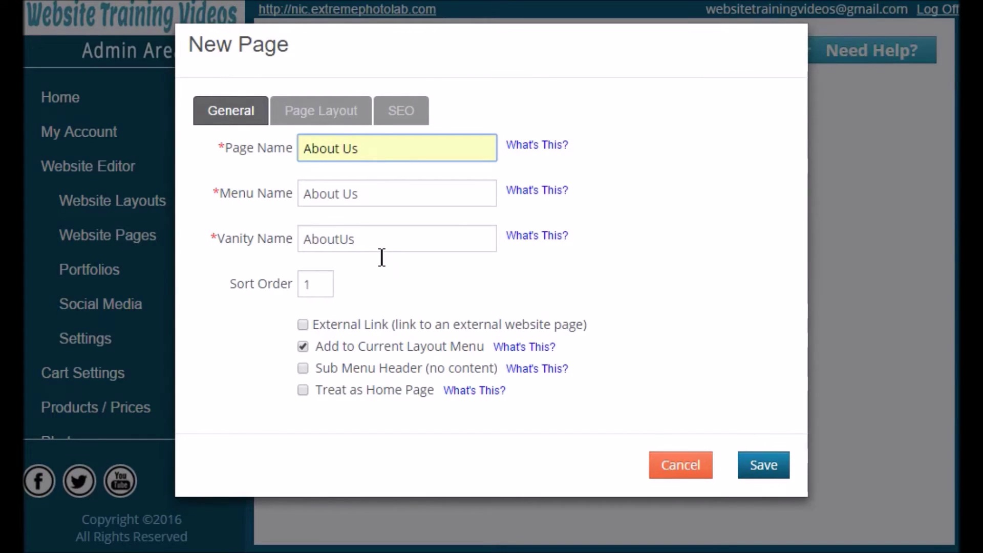
click(325, 296)
double_click(326, 296)
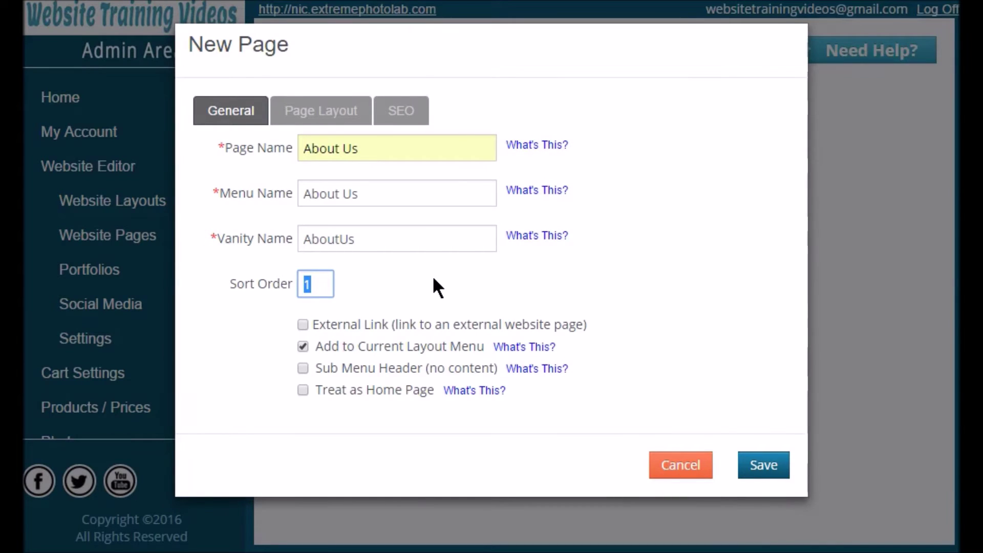
text(2)
click(414, 288)
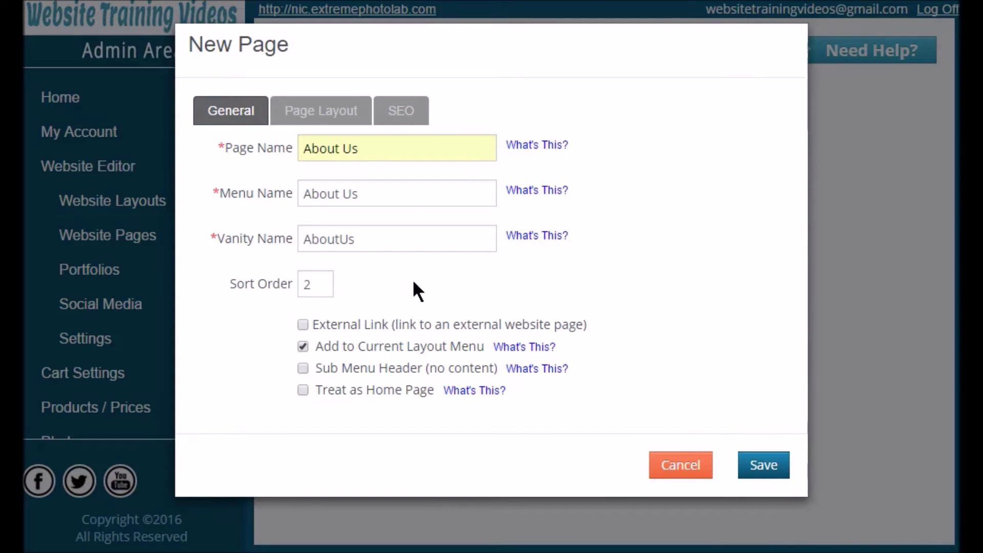
Choose the two-column Layout 2 for the page.
click(348, 113)
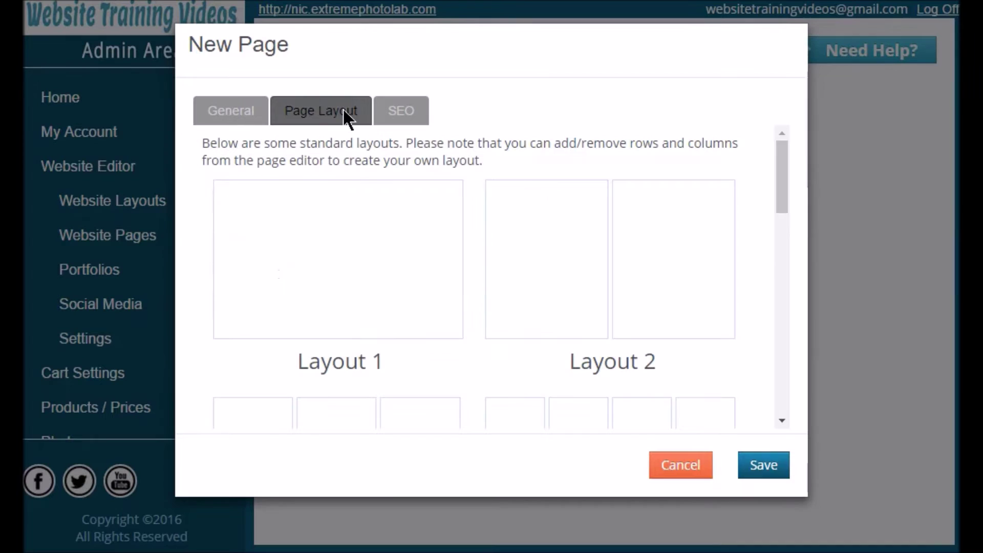
scroll(573, 210, down, 2)
scroll(571, 210, down, 3)
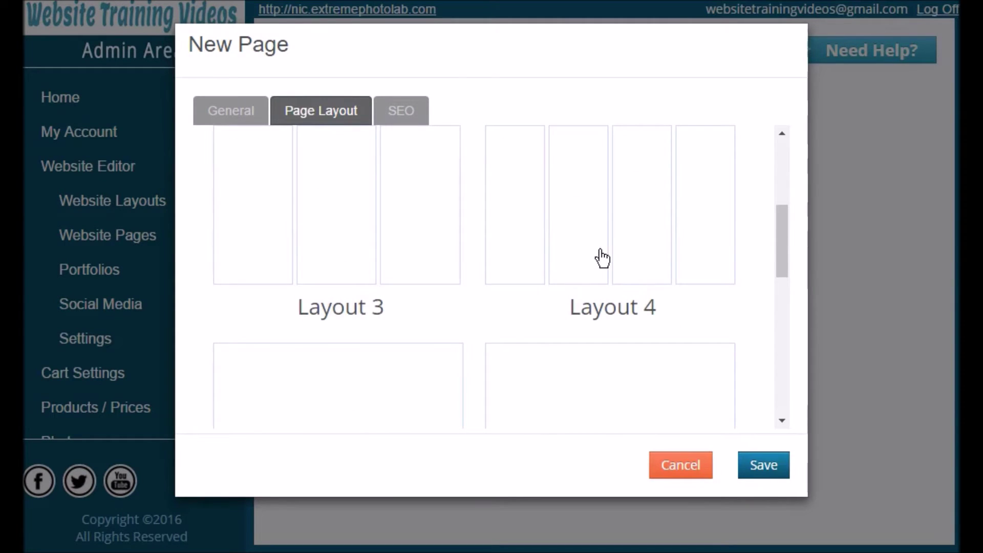
scroll(600, 257, up, 5)
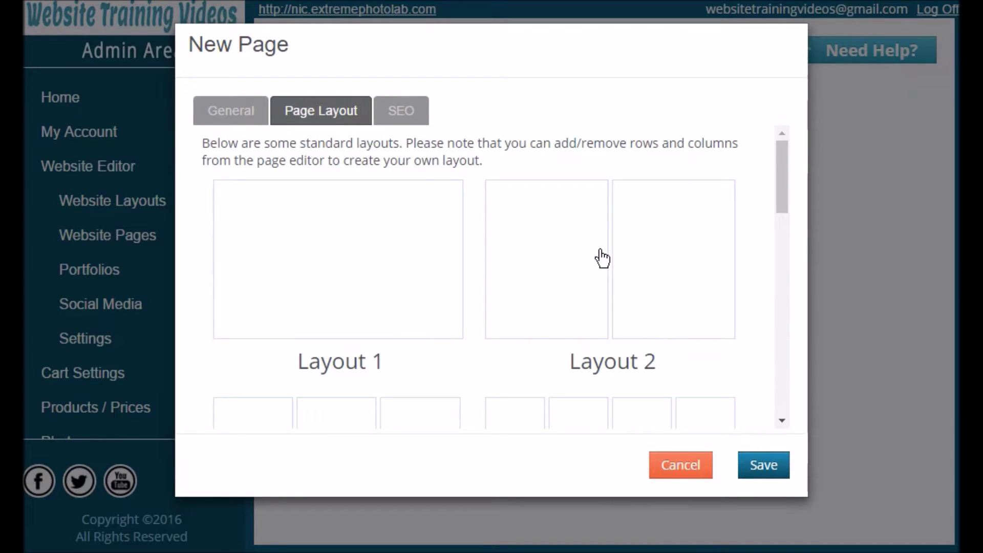
click(601, 258)
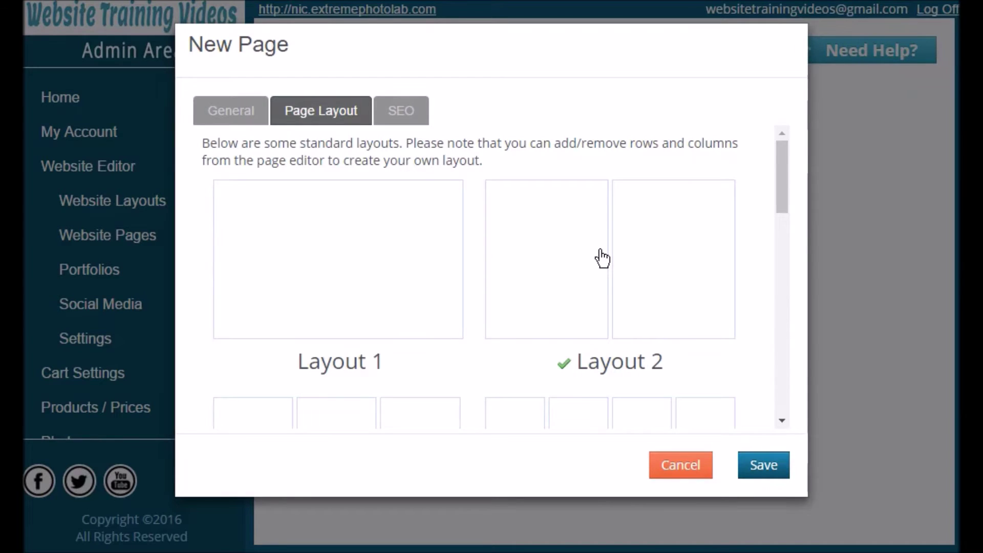
click(408, 113)
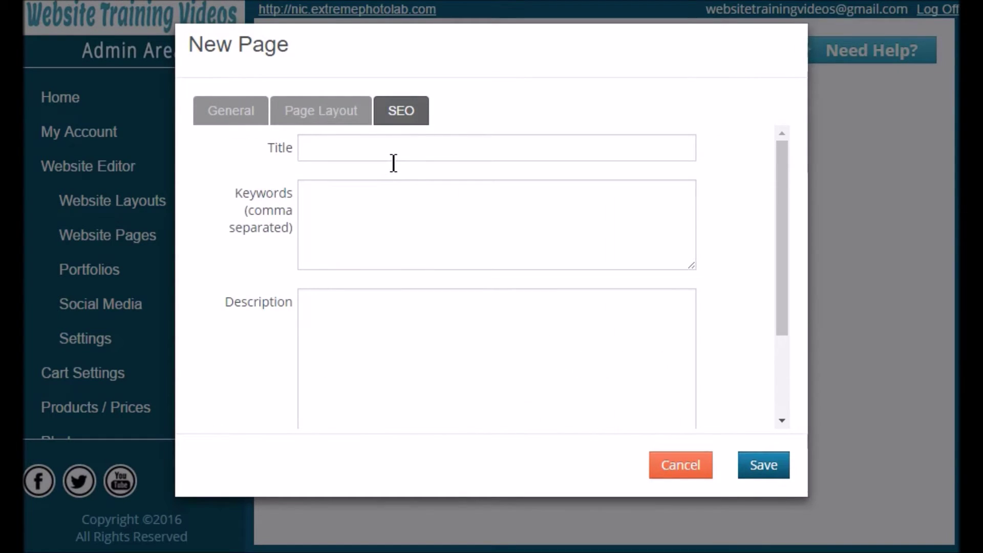
Enter 'Here is my SEO' as the page's SEO title.
click(394, 162)
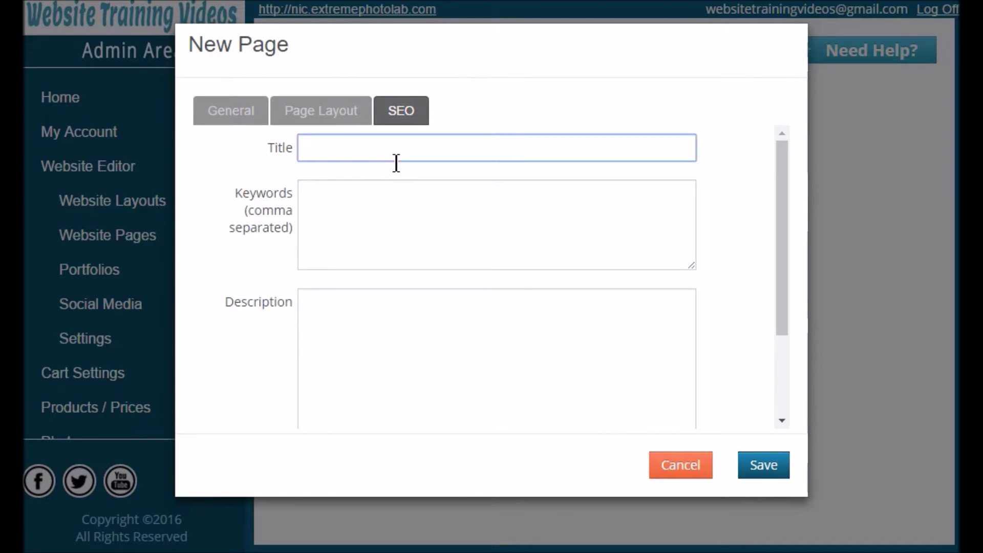
text(Here is my SEO)
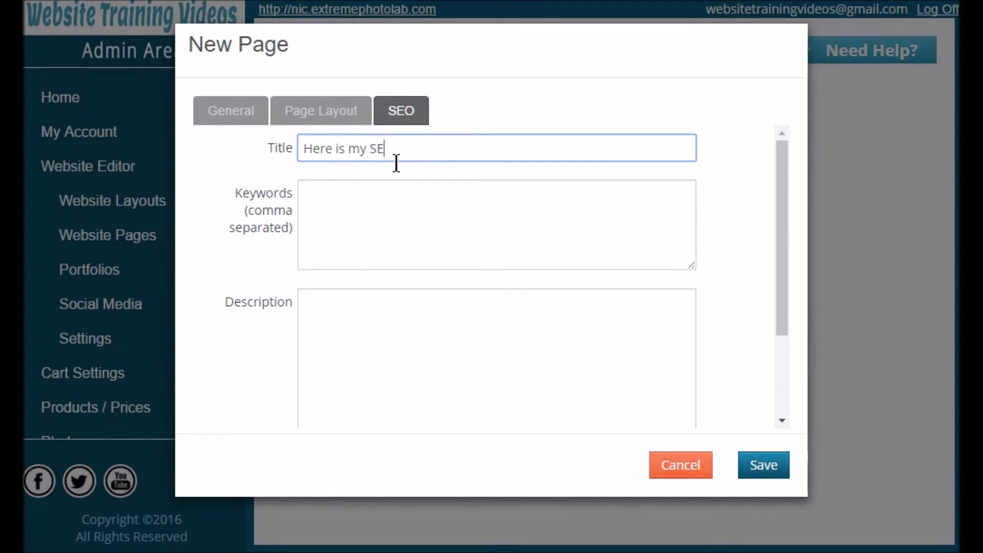
Add the keywords 'Seo, search engine, optimization,' and save the About Us page.
click(388, 232)
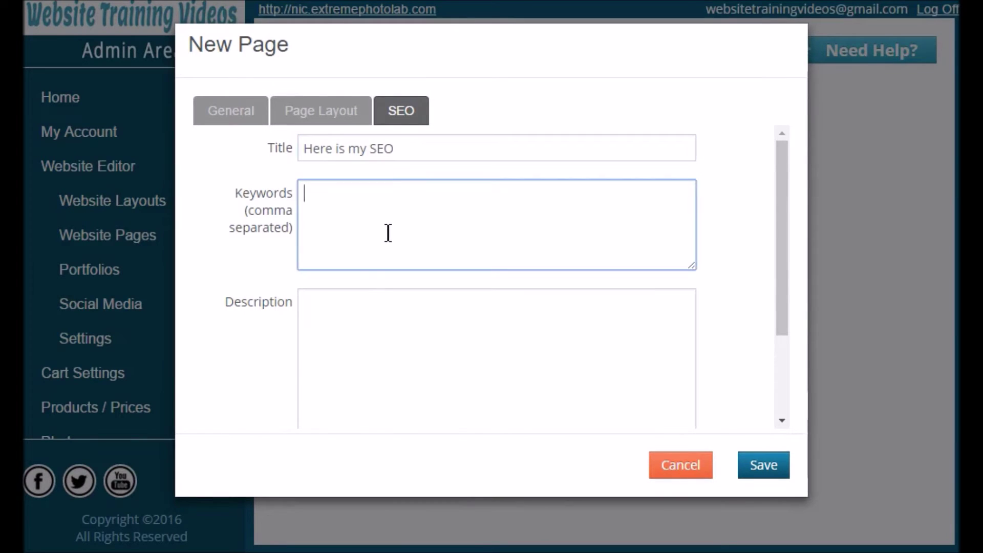
click(364, 311)
click(336, 214)
text(Seo, )
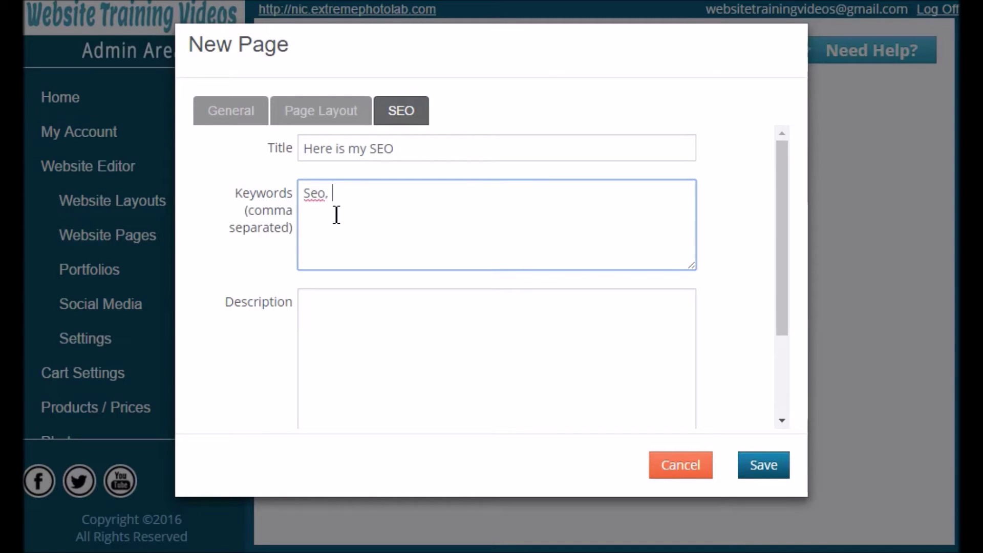
text(search engin)
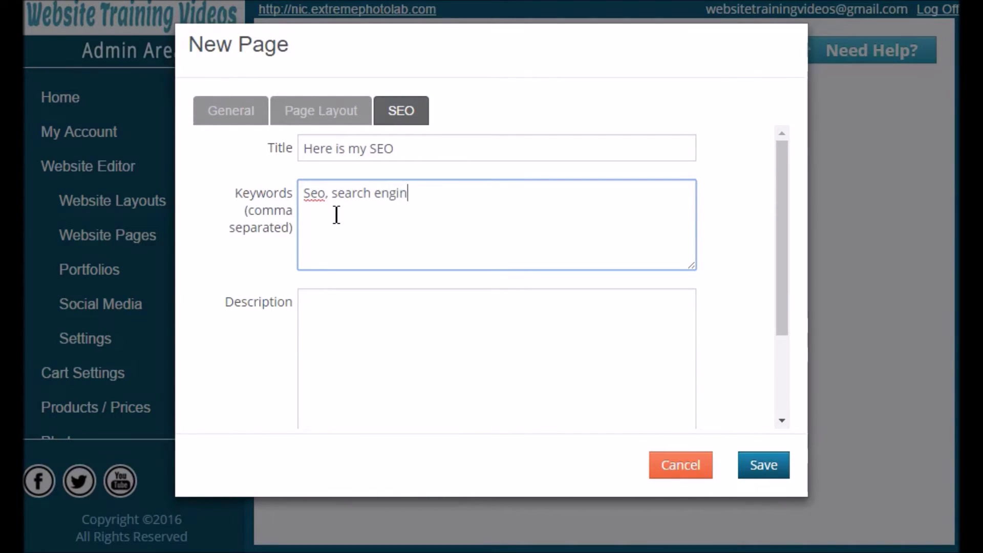
text(e, optimization,)
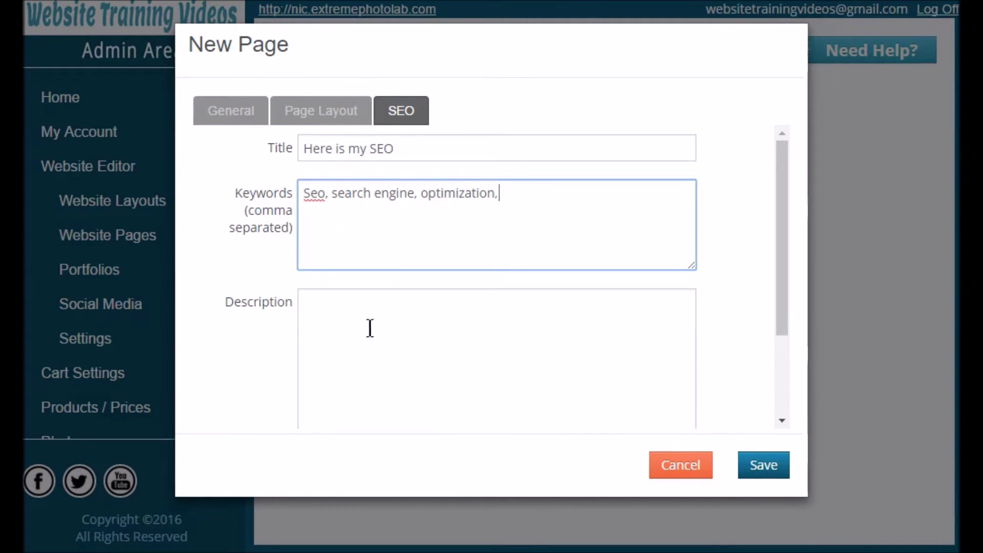
click(340, 336)
scroll(369, 283, down, 2)
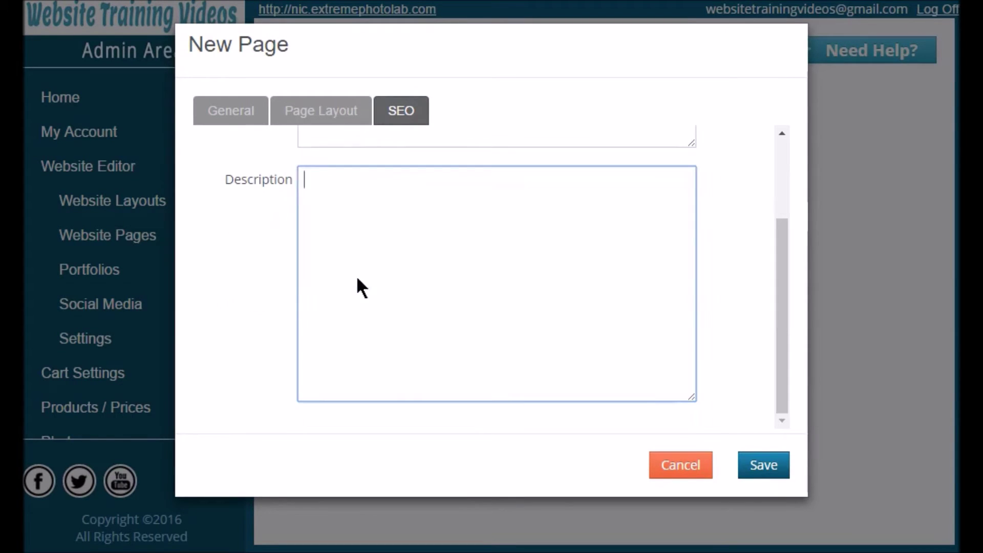
click(765, 468)
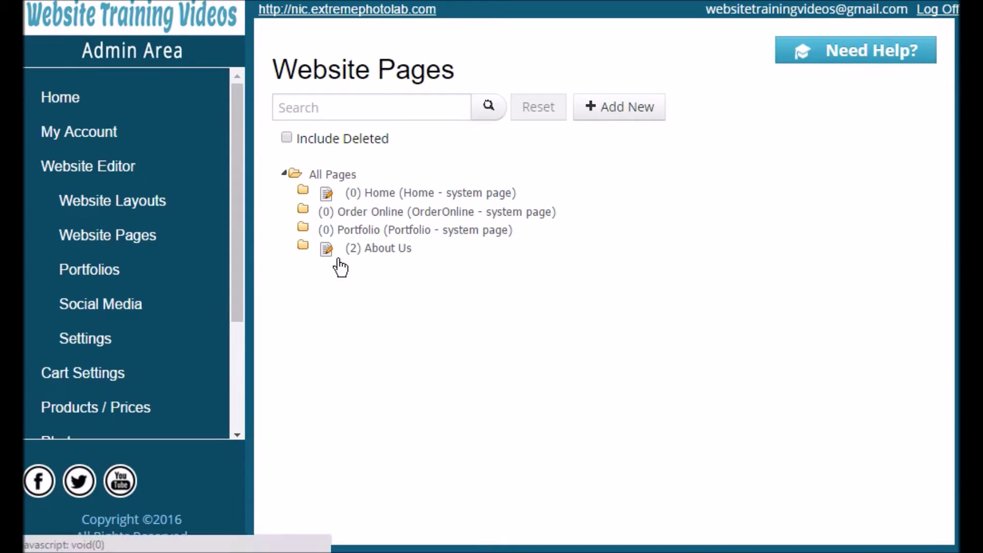
double_click(361, 253)
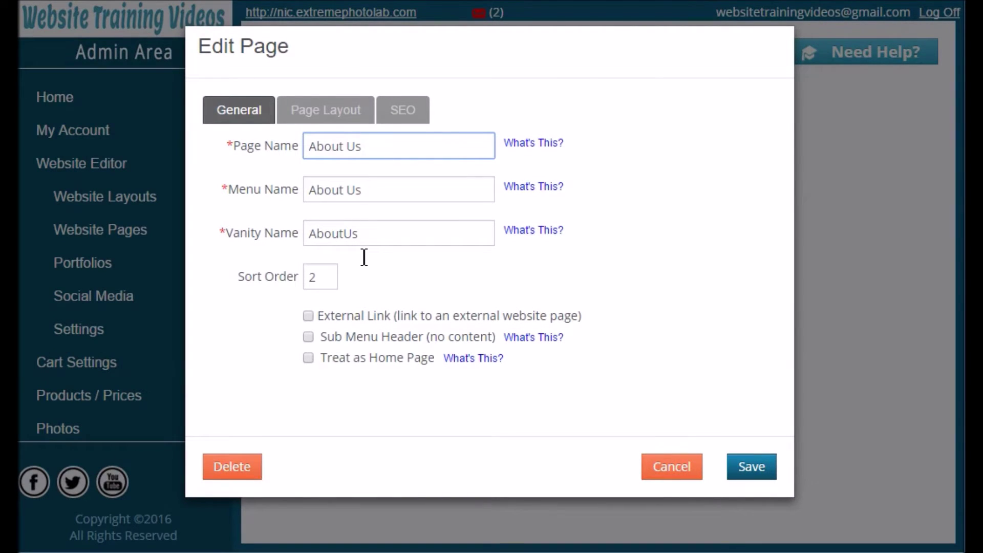
drag(355, 153, 338, 159)
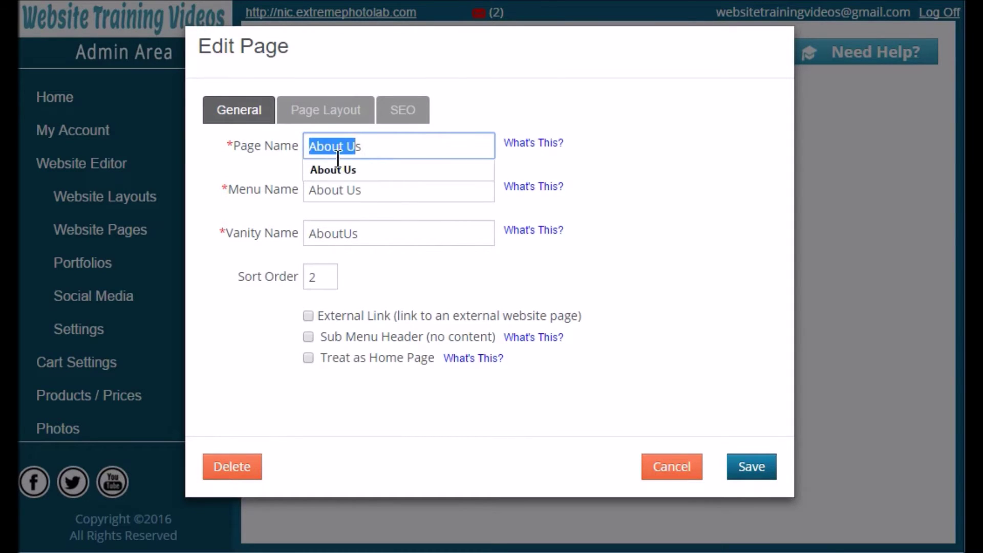
click(392, 118)
click(250, 118)
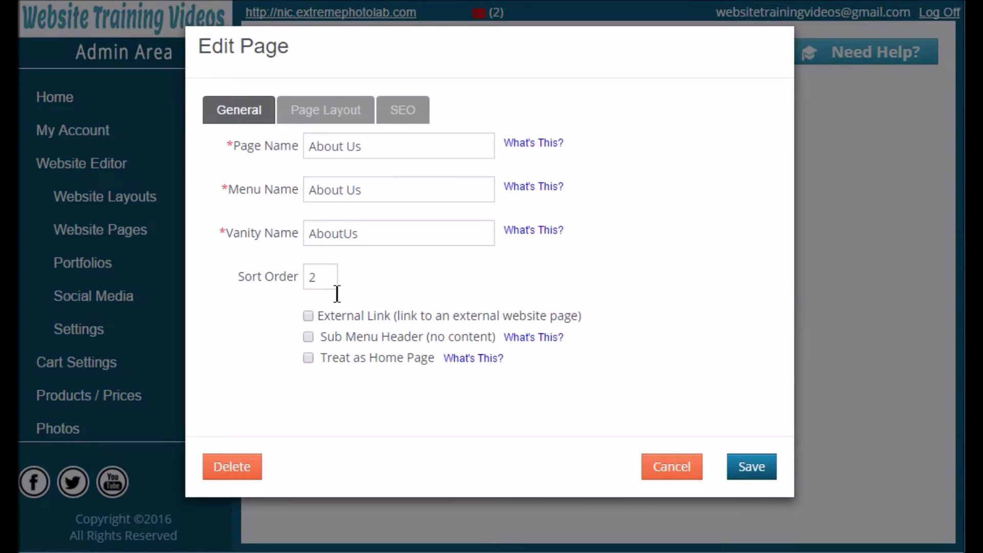
double_click(314, 284)
click(253, 472)
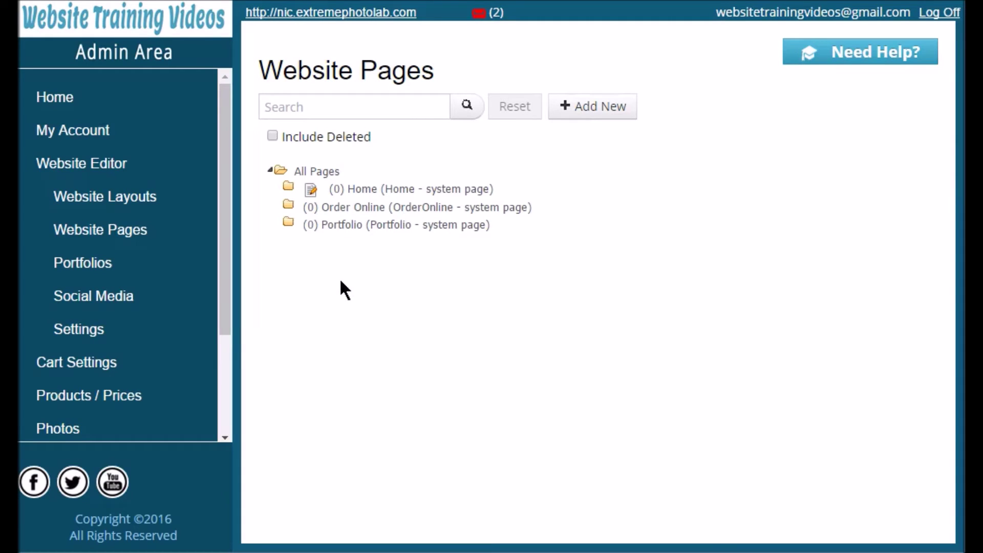
click(271, 137)
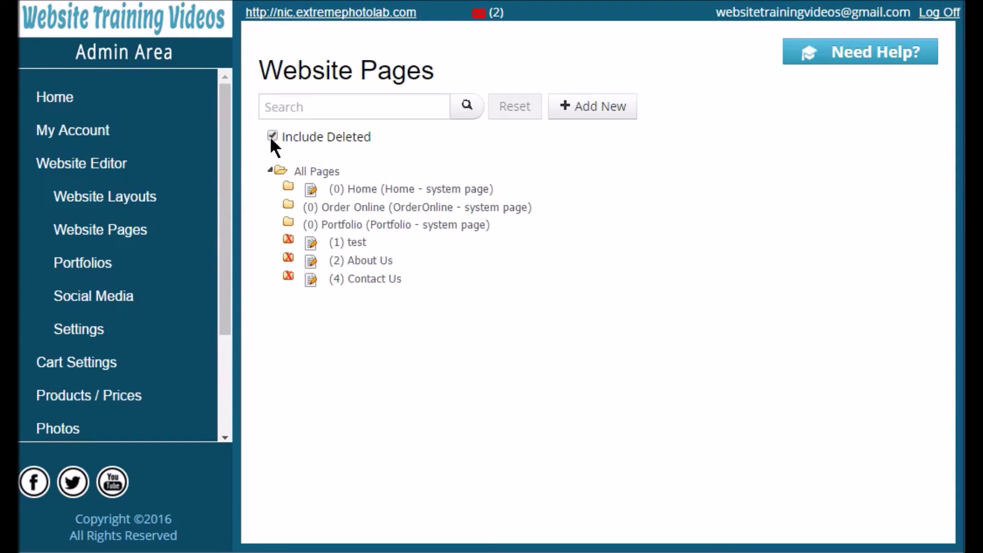
click(345, 264)
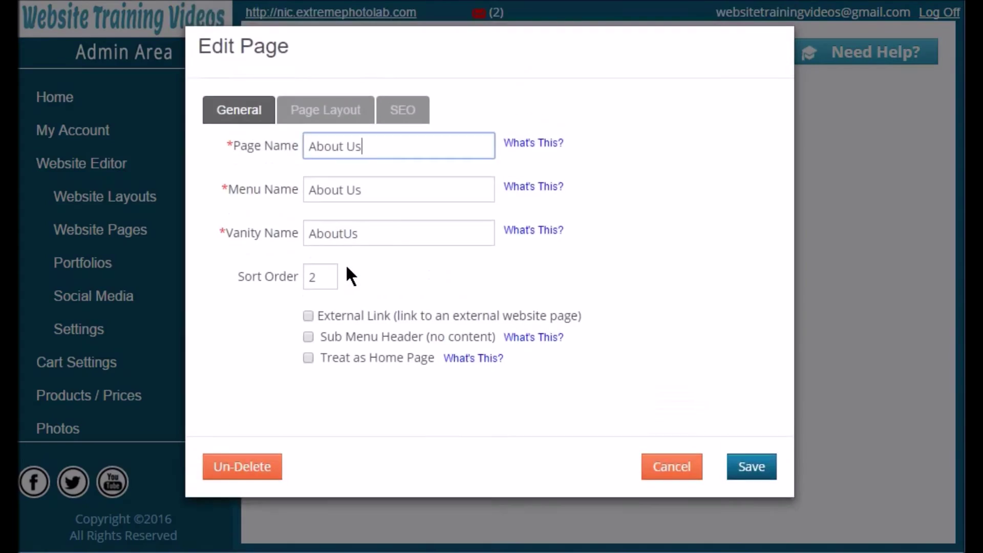
click(255, 469)
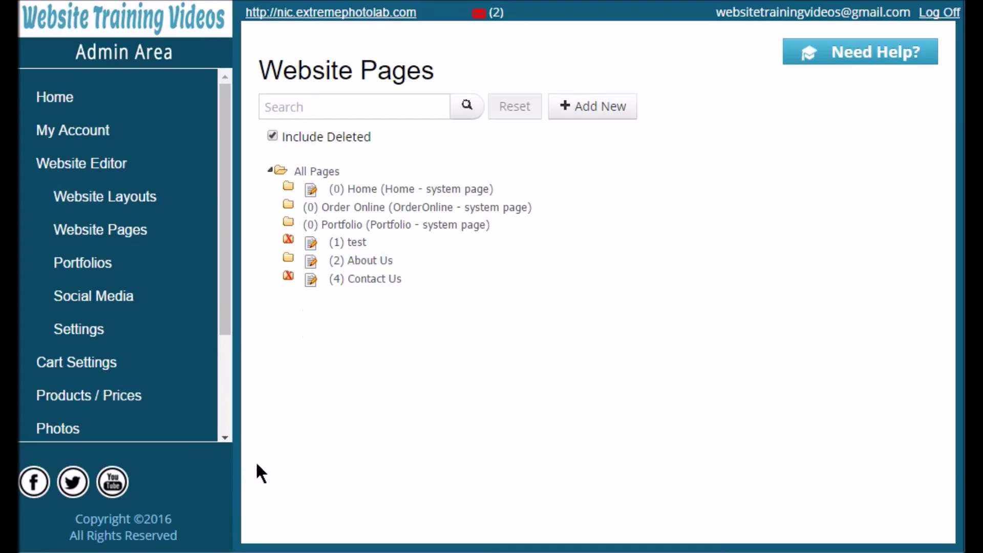
click(272, 135)
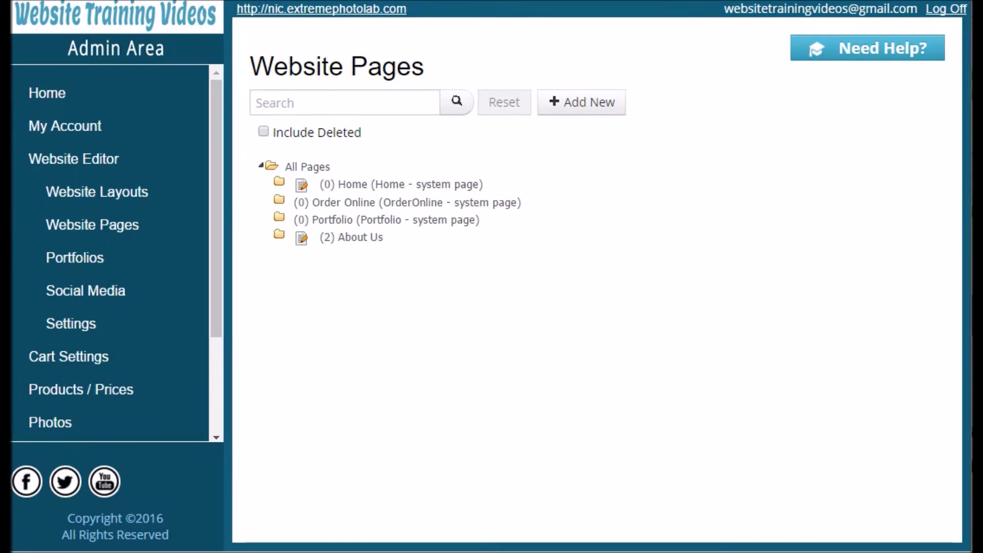
Edit the About Us page content and replace the placeholder with the About Us heading.
click(310, 249)
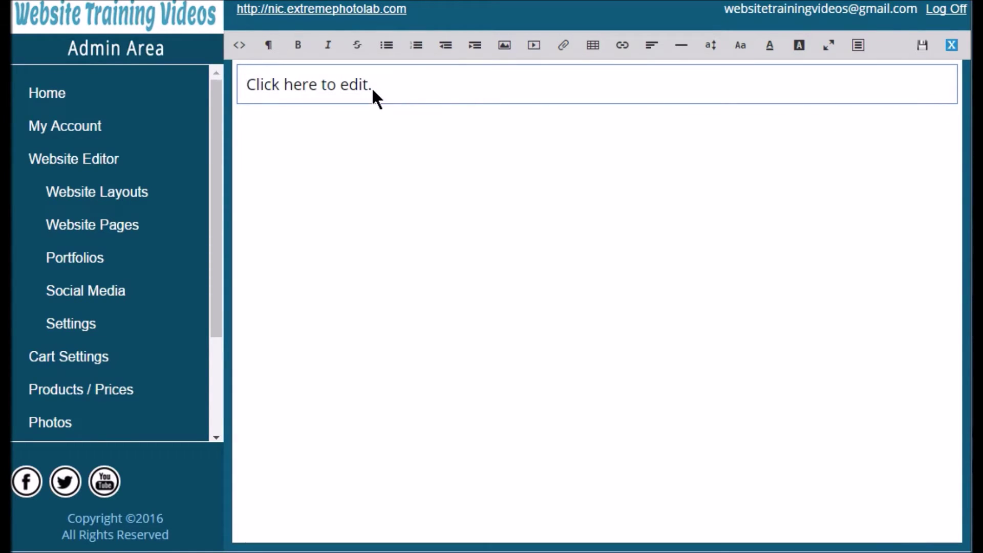
drag(372, 87, 232, 90)
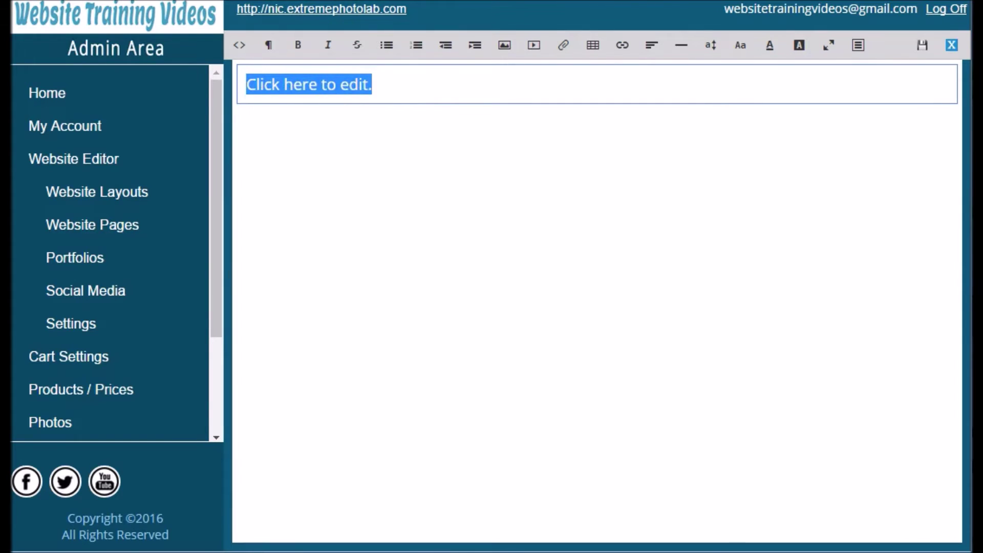
text(About Us)
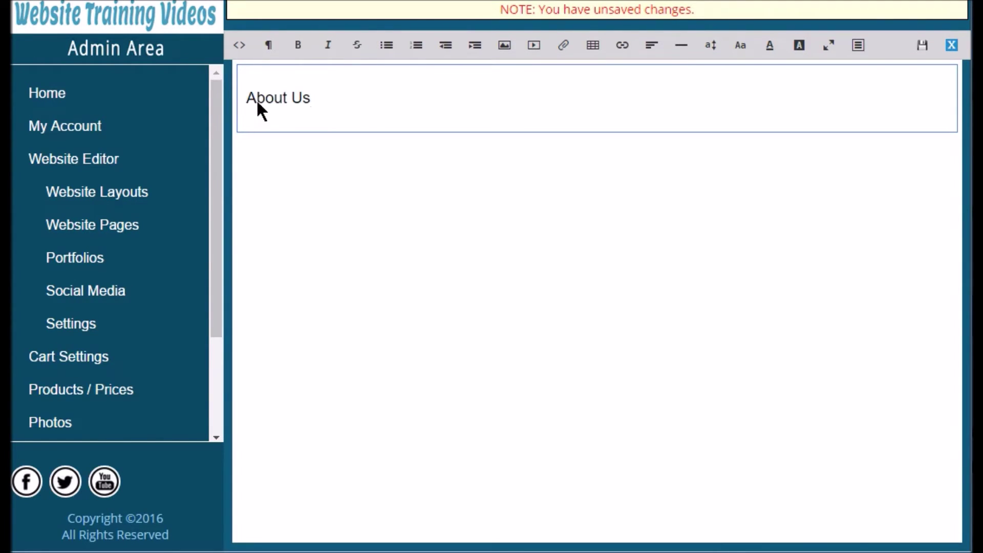
Style the About Us heading at 28px, Arial Black, in orange.
drag(310, 105, 245, 101)
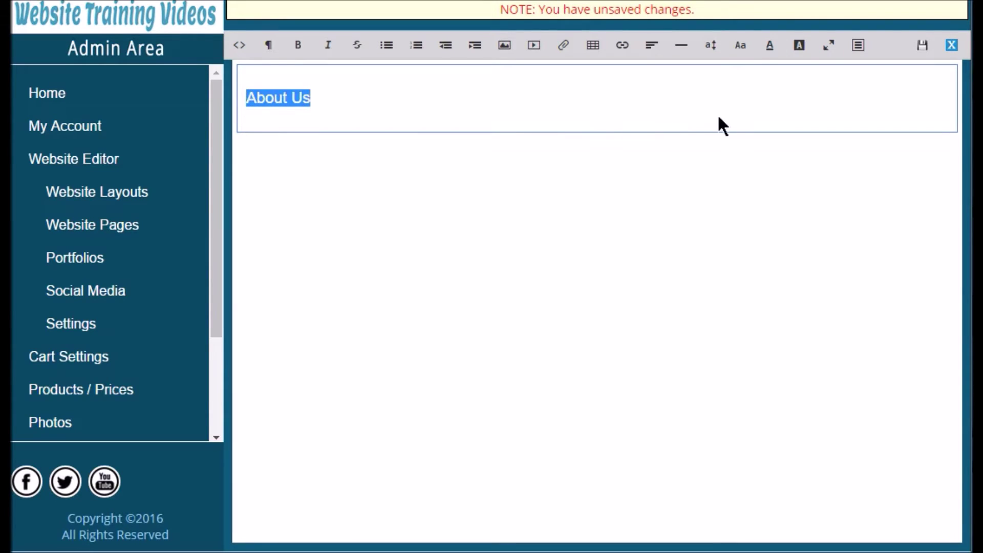
click(710, 45)
scroll(651, 227, down, 3)
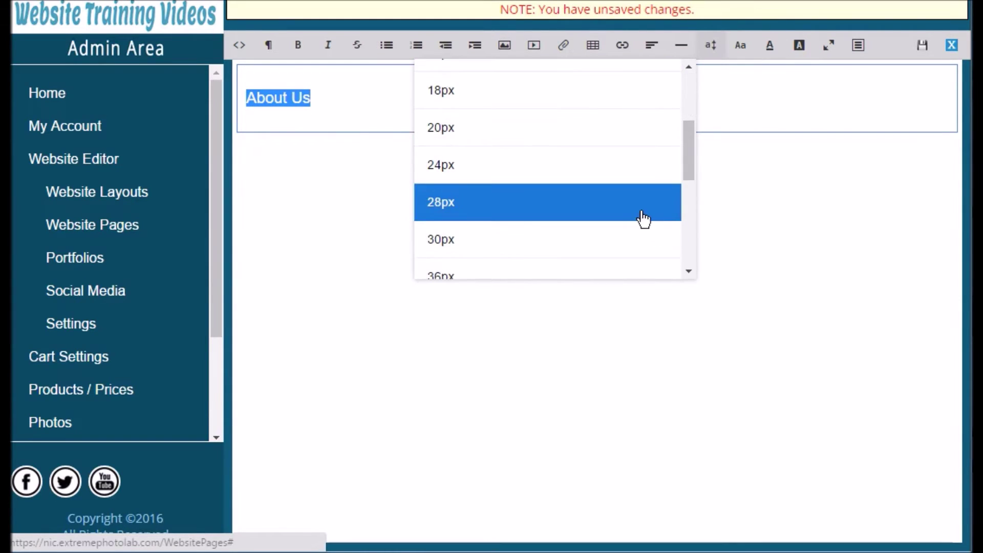
click(641, 215)
click(741, 45)
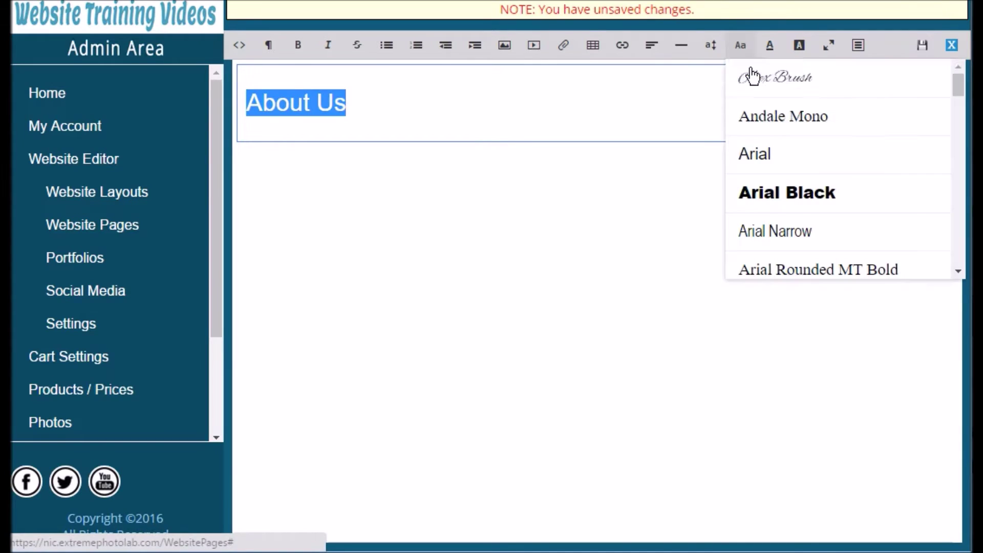
click(778, 205)
click(772, 47)
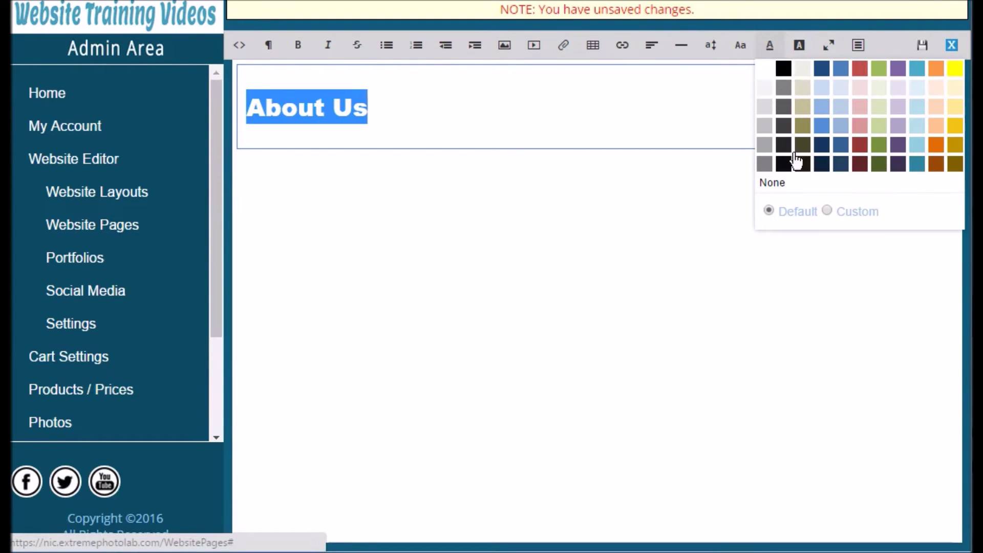
click(945, 155)
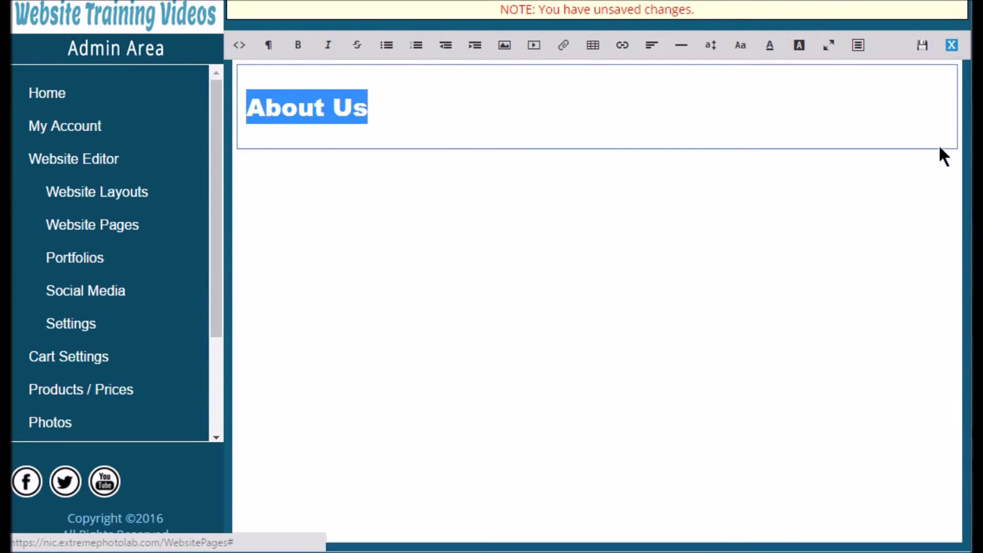
click(387, 114)
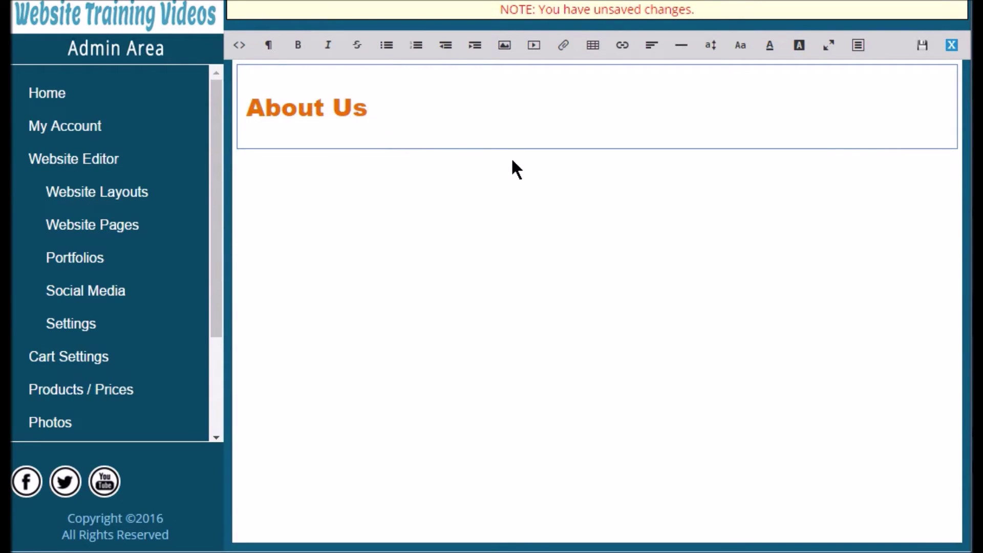
click(858, 46)
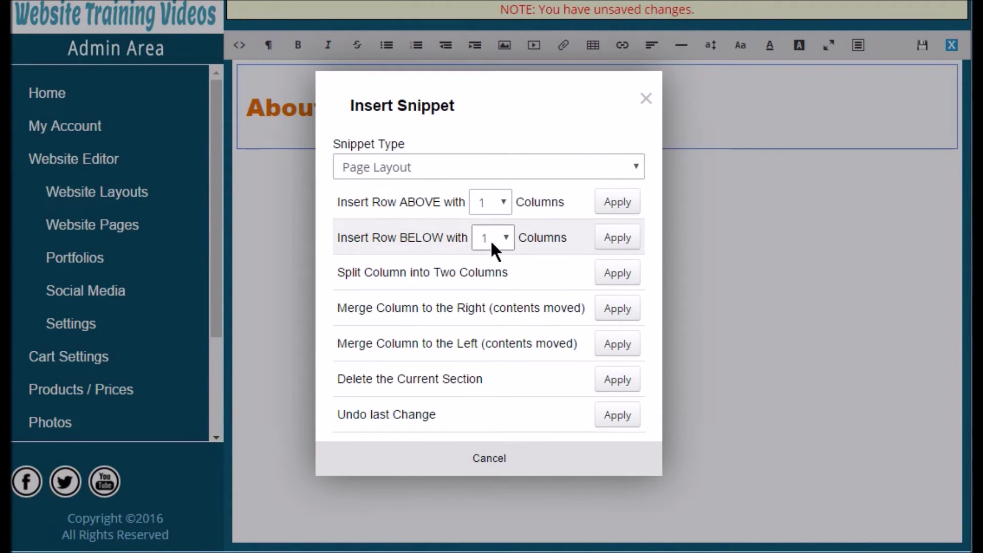
Insert a 2-column row below the About Us heading.
click(506, 239)
click(503, 276)
click(618, 239)
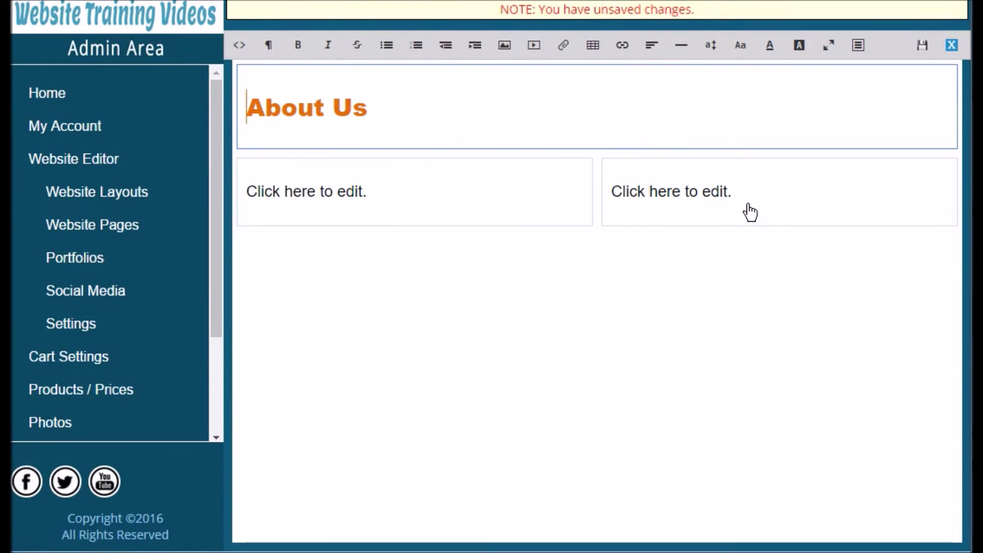
click(532, 217)
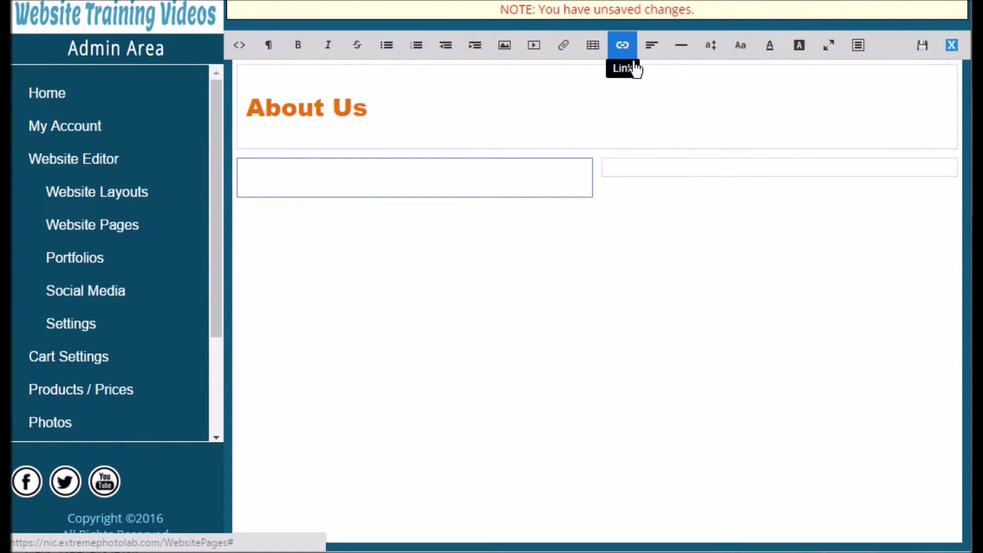
Upload the photo AS6_3712-77.jpg into the left column.
click(505, 46)
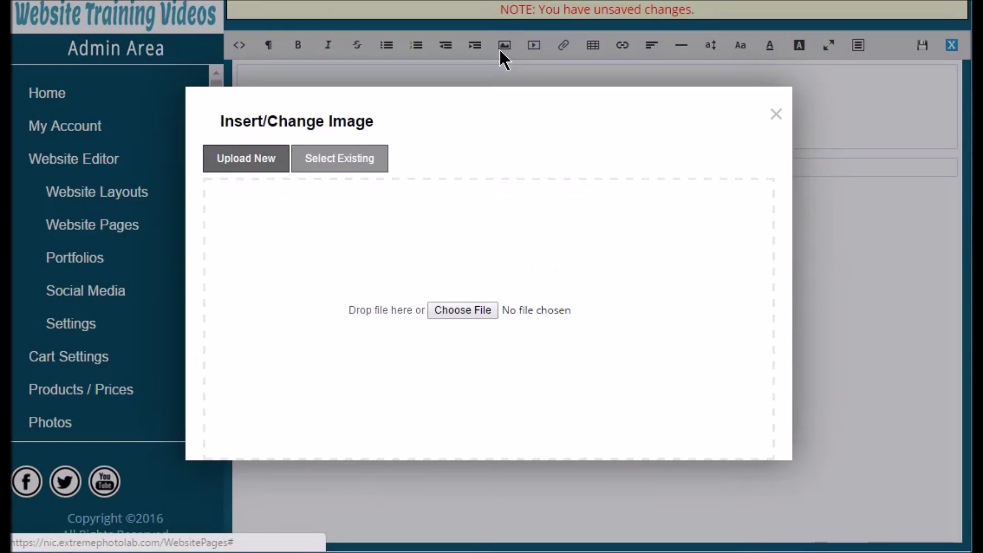
click(452, 313)
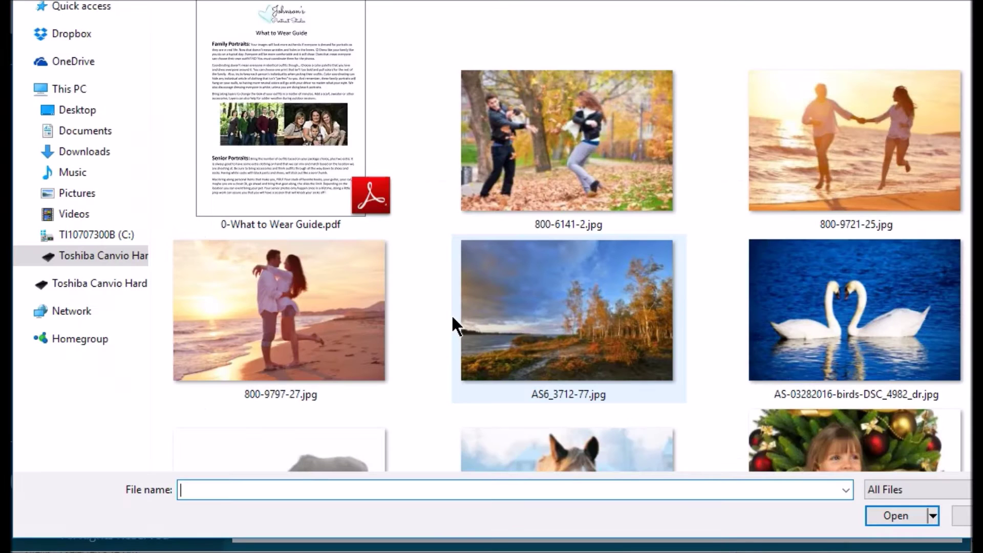
double_click(610, 342)
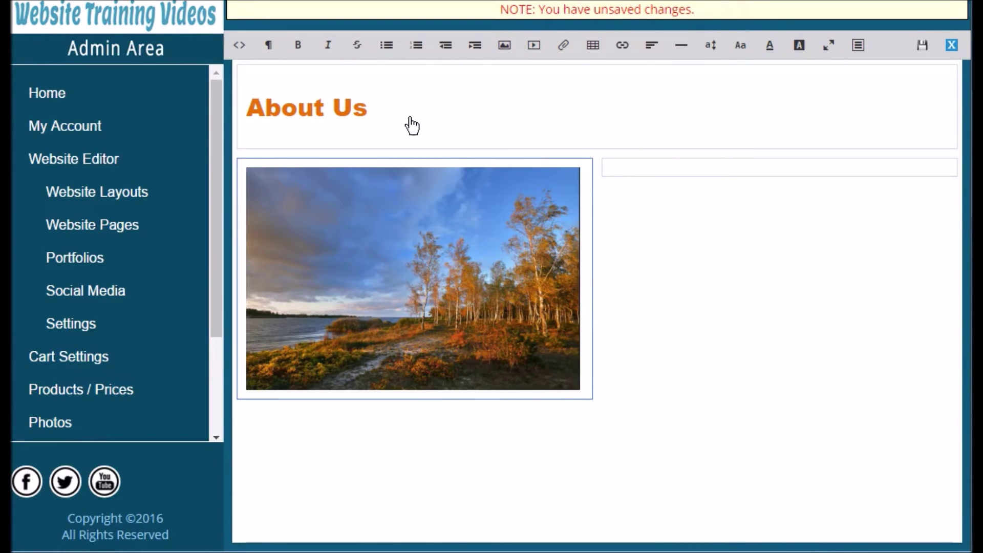
click(638, 179)
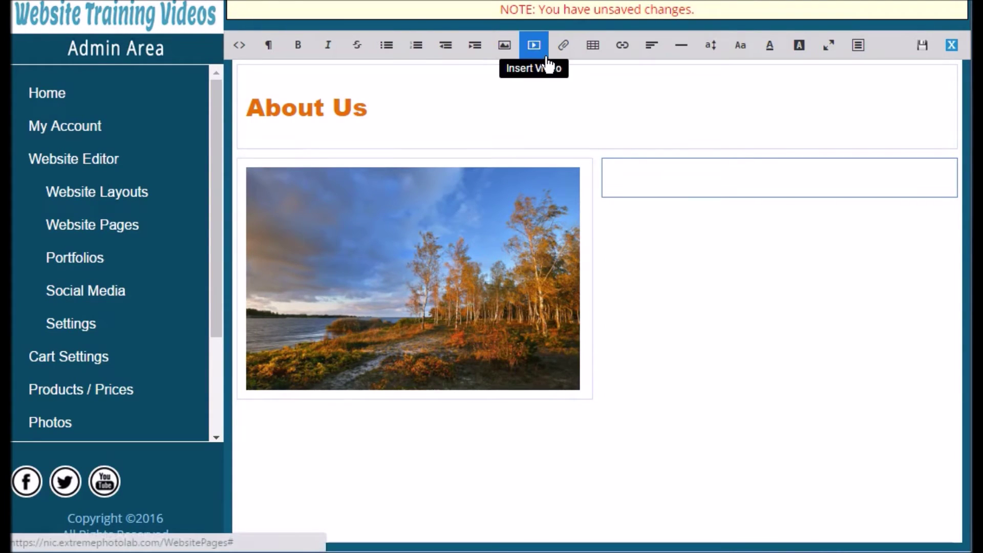
Paste the Website Walkthrough YouTube link and embed the video in the right column.
click(538, 53)
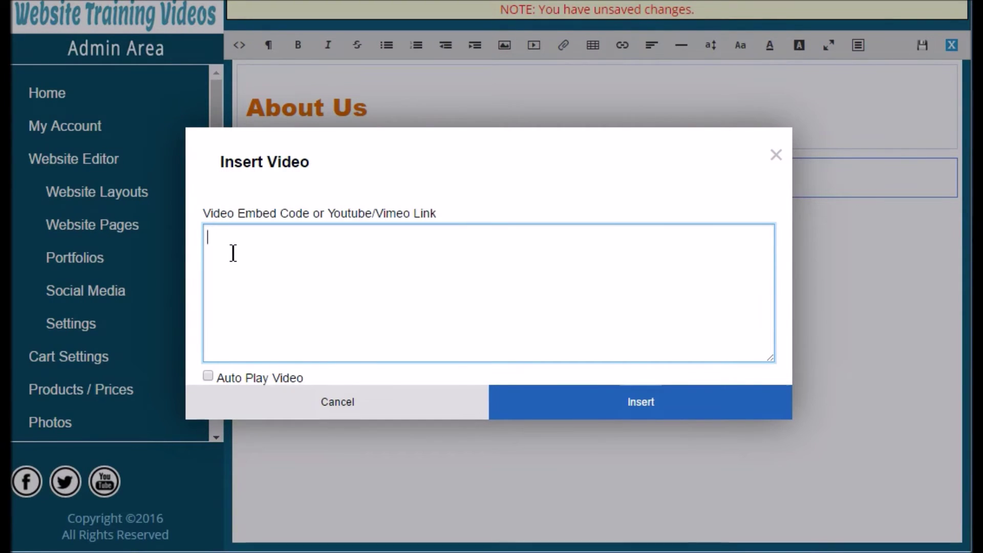
text(https://www.youtube.com/watch?v=pKOhhFEGZ9Q)
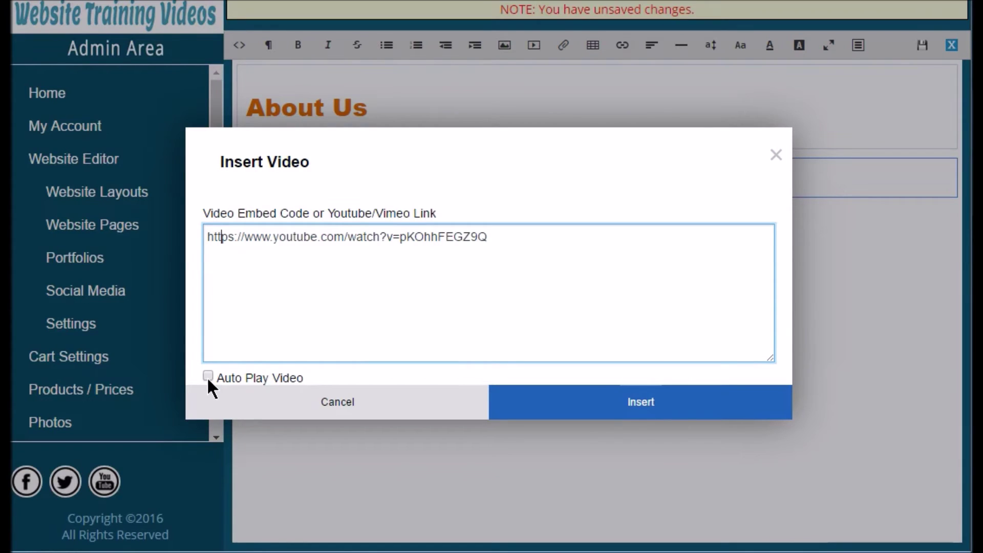
click(648, 413)
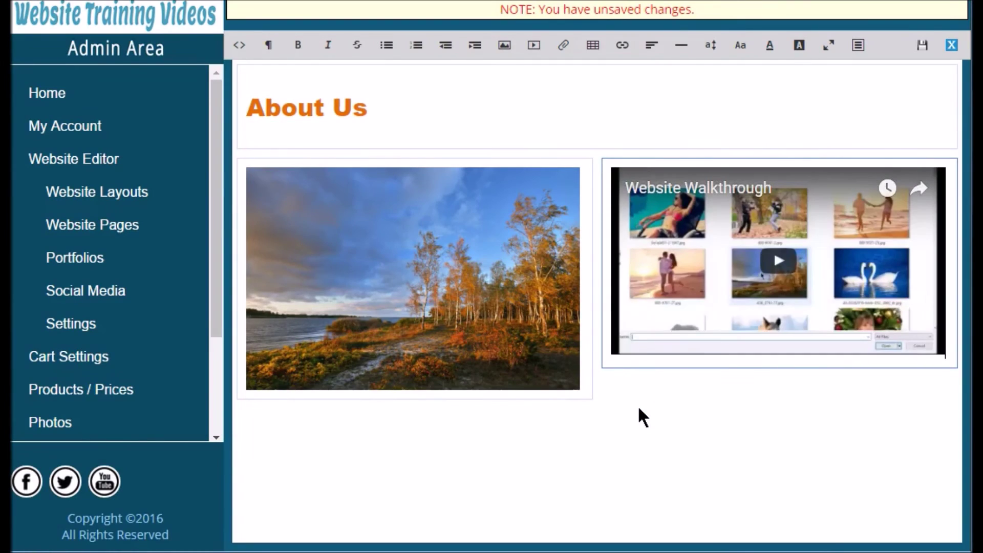
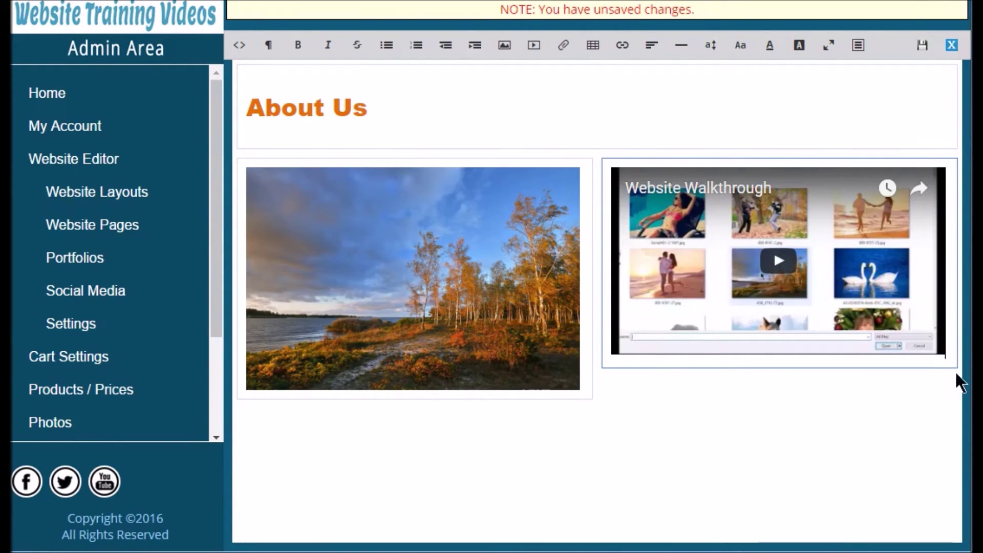
Insert a one-column row below the photo and video and split it into two columns.
click(859, 52)
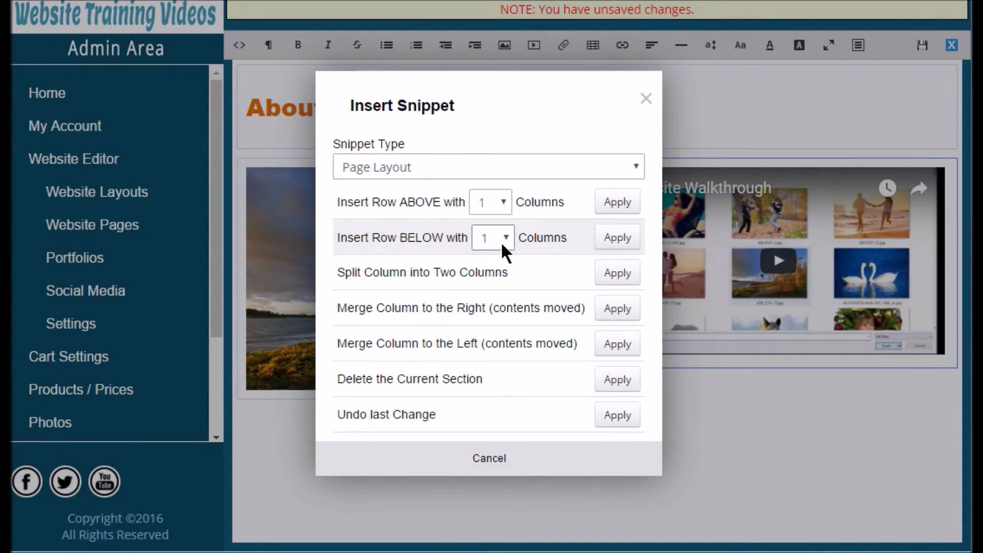
click(618, 241)
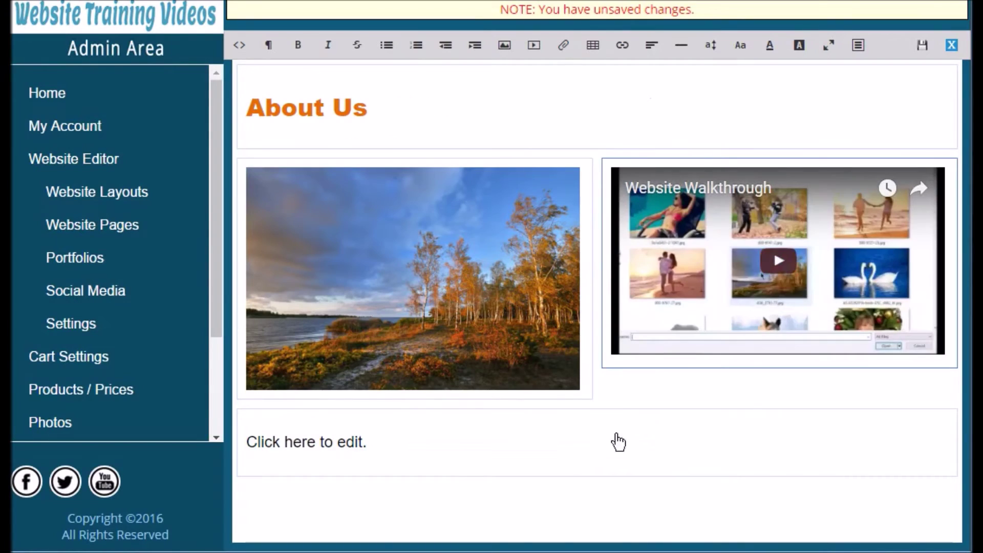
click(557, 457)
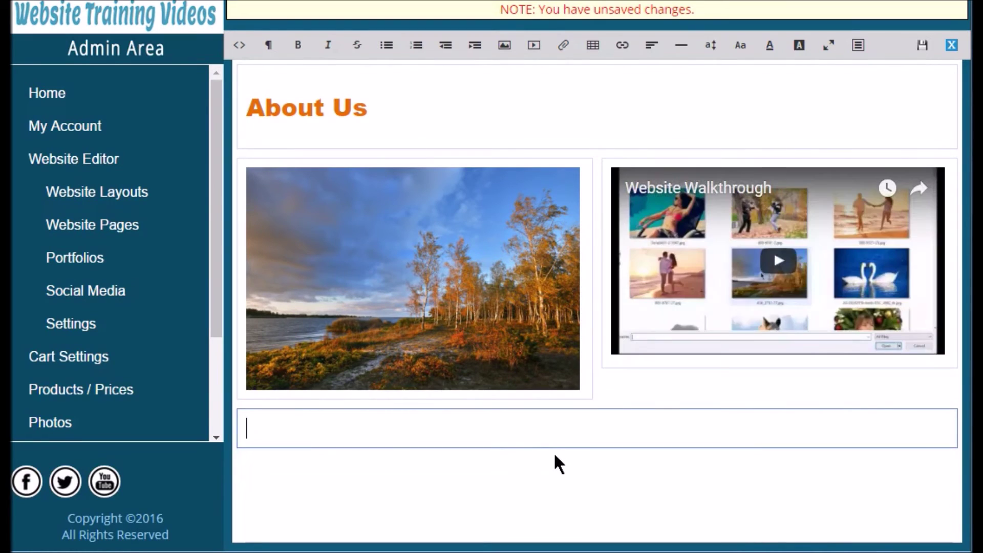
click(858, 46)
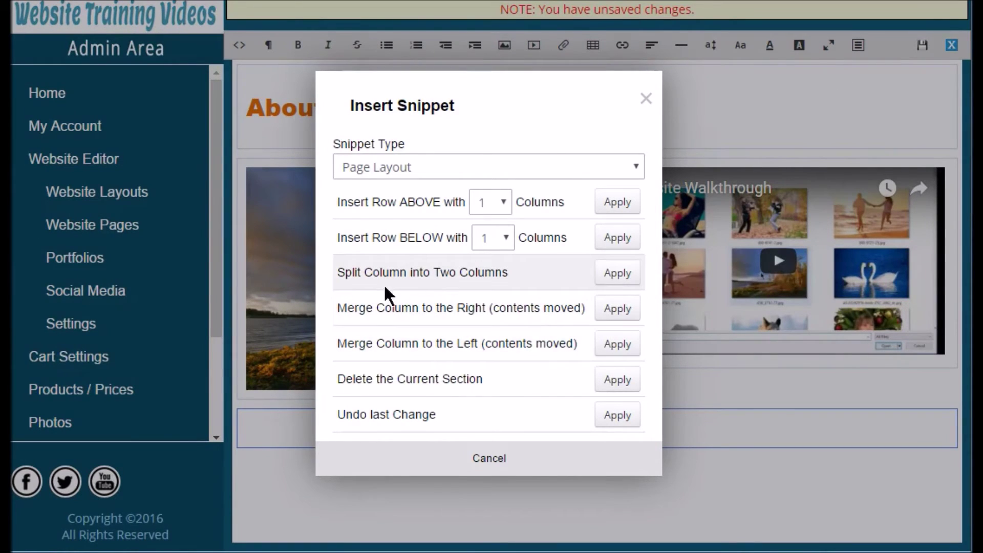
click(622, 281)
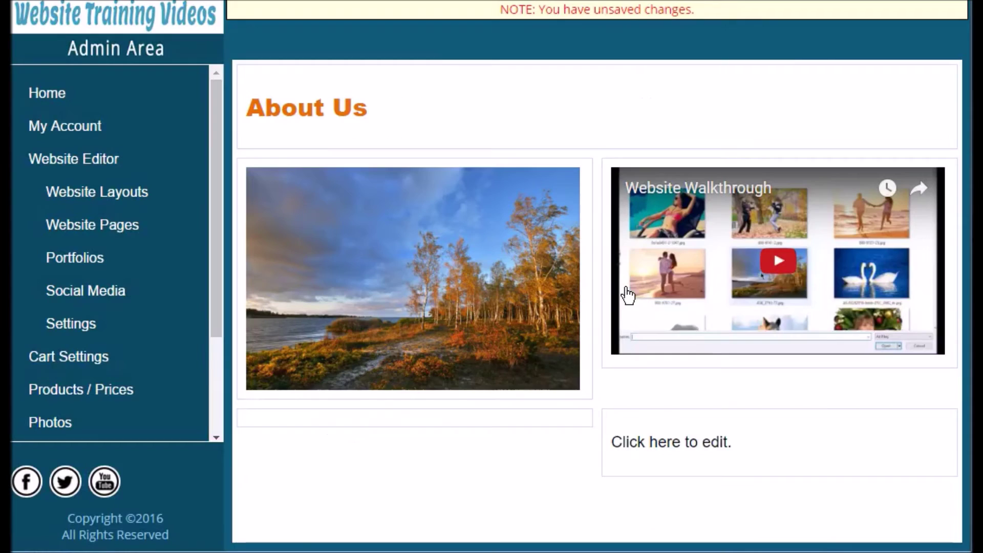
Split the right bottom cell into two further columns.
click(511, 428)
click(636, 432)
click(859, 46)
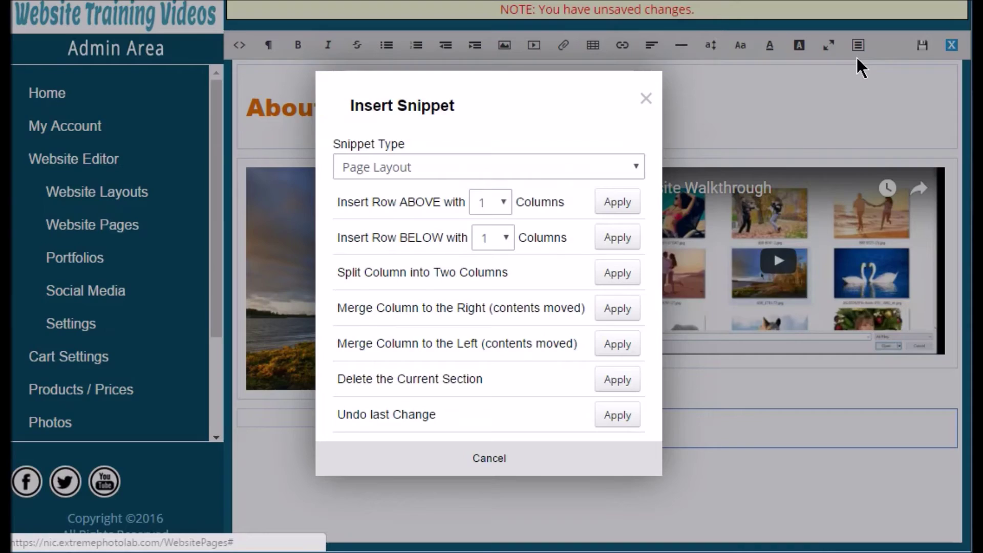
click(621, 279)
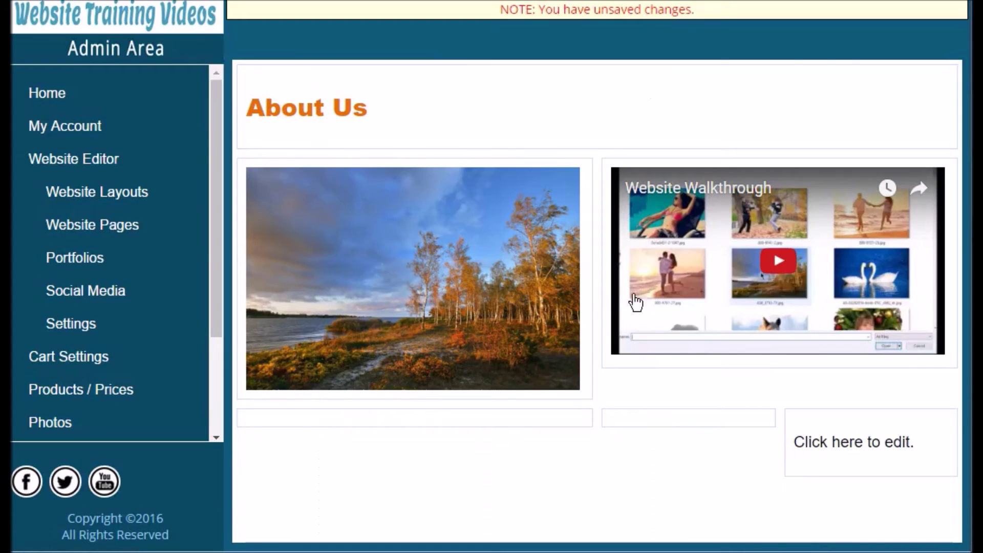
Delete the extra rightmost bottom column, leaving two columns in the new row.
click(719, 442)
click(800, 438)
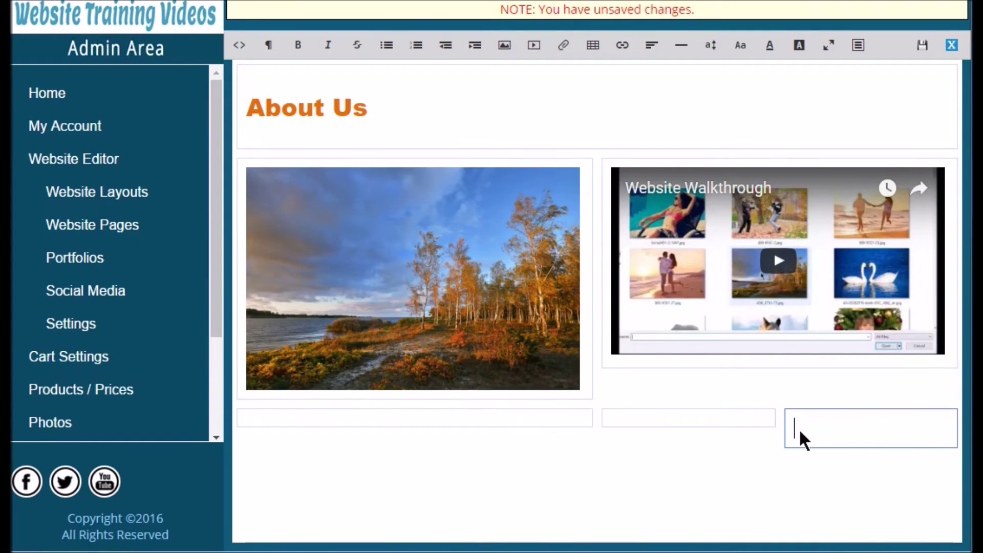
click(628, 434)
click(568, 435)
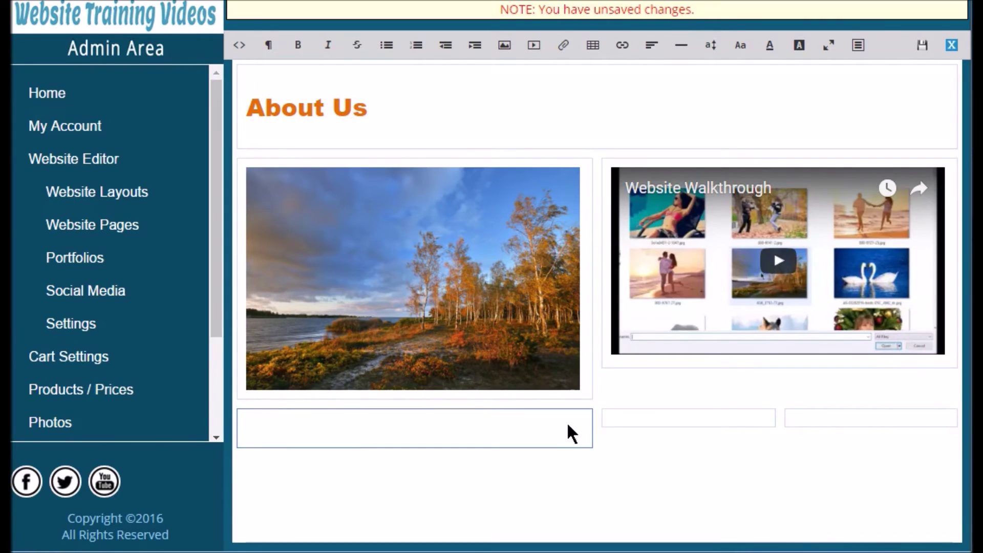
click(810, 434)
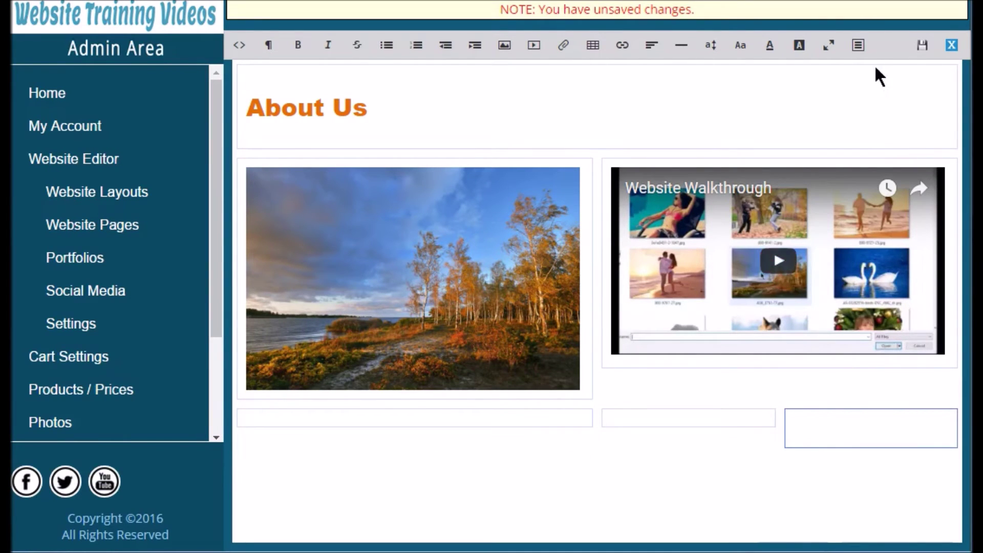
click(858, 47)
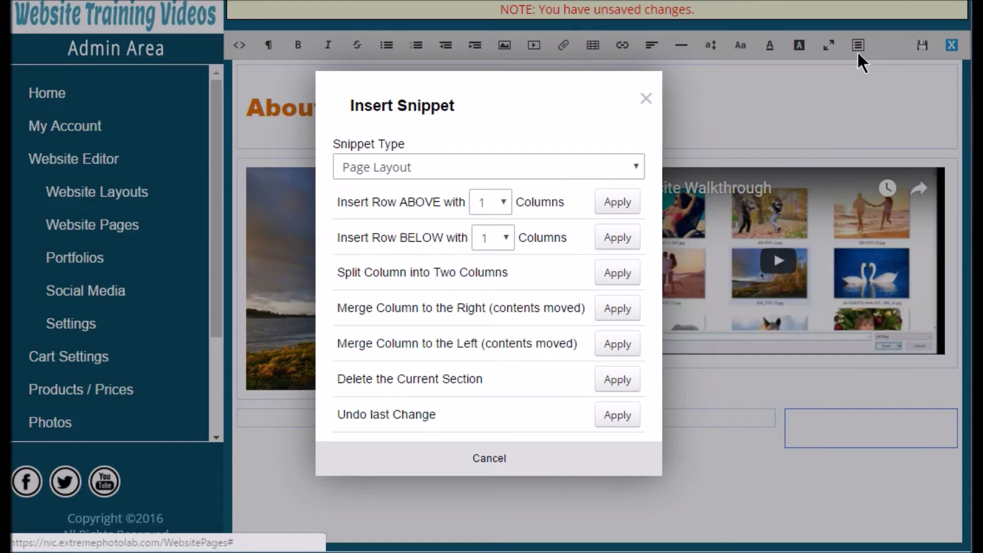
click(625, 389)
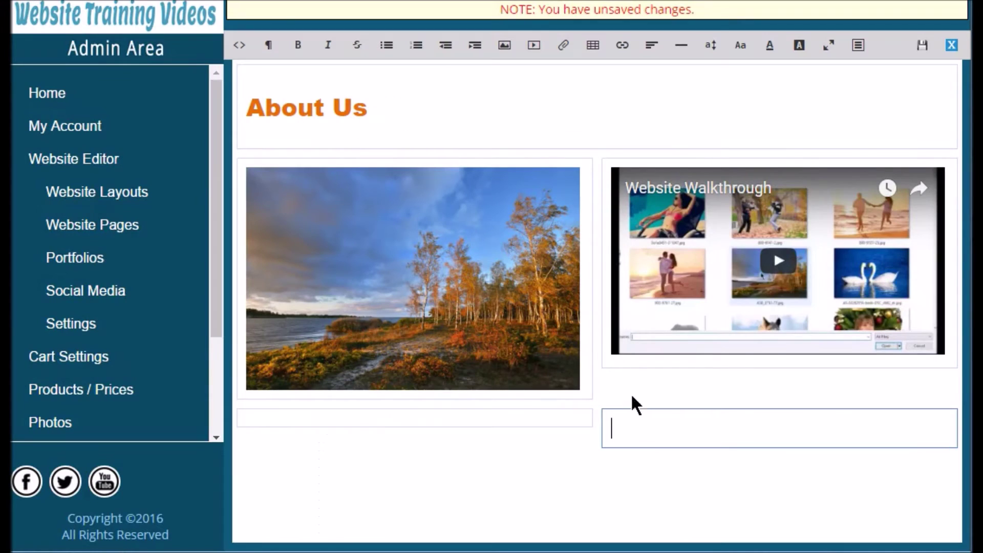
click(574, 429)
click(616, 426)
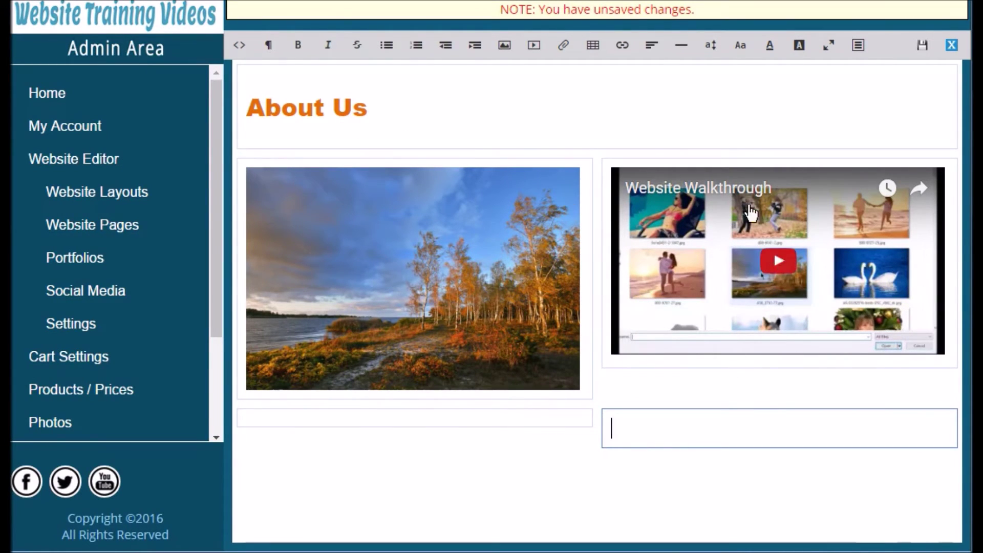
Type 'Content Here!!' into the left bottom cell, fixing the typo along the way.
click(454, 433)
text(Contnt)
key(BackSpace)
key(BackSpace)
text(ent Here)
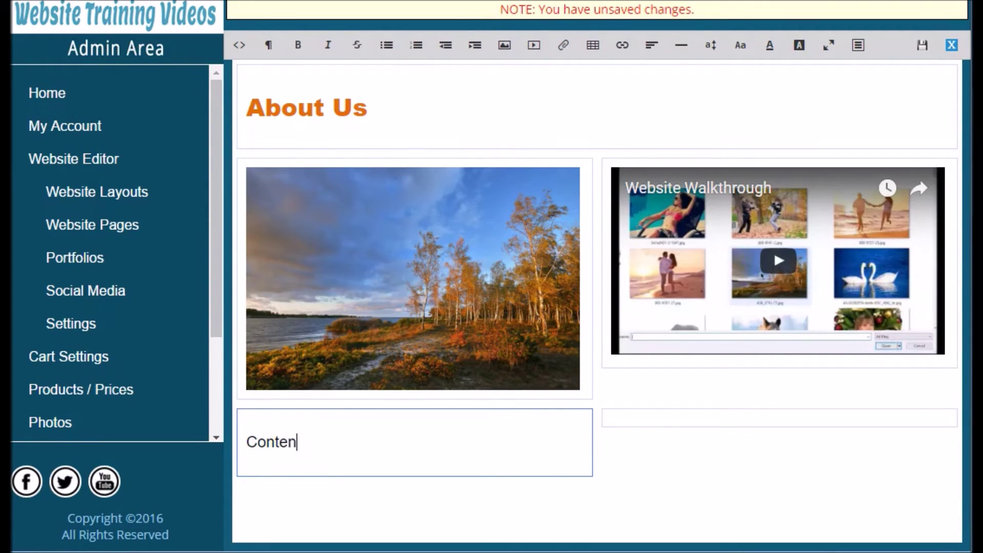
text(!!)
click(626, 423)
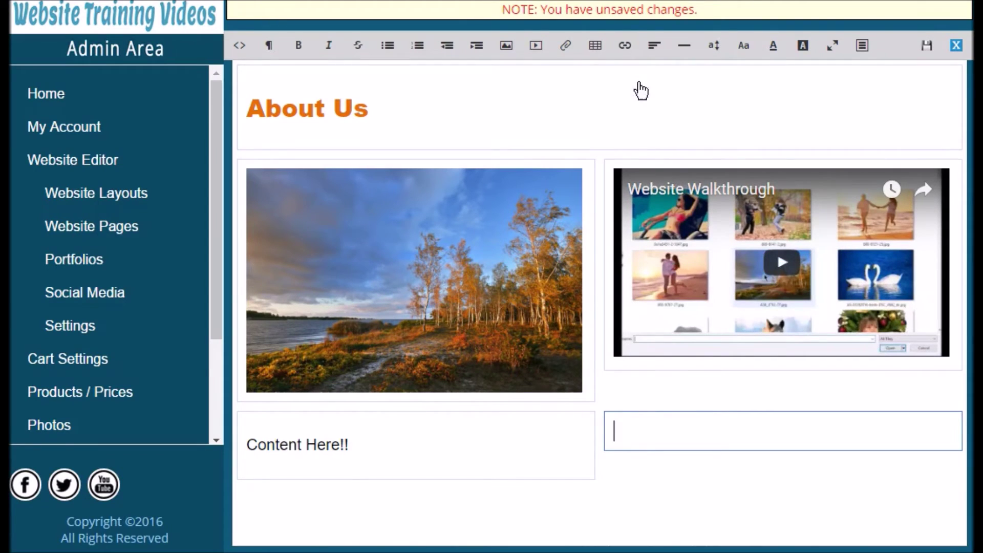
Insert a link to the uploaded 0-What to Wear Guide.pdf in the right bottom cell.
click(566, 45)
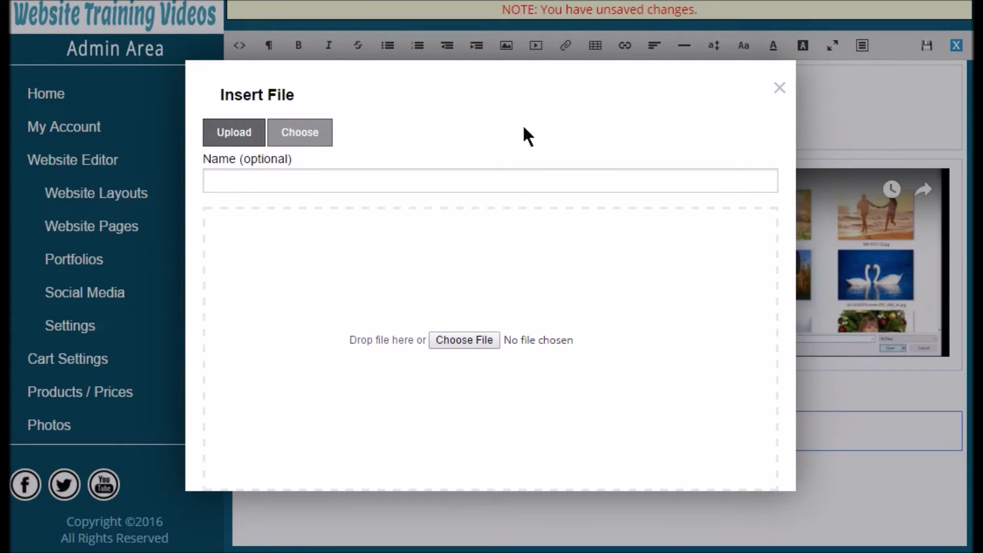
click(461, 342)
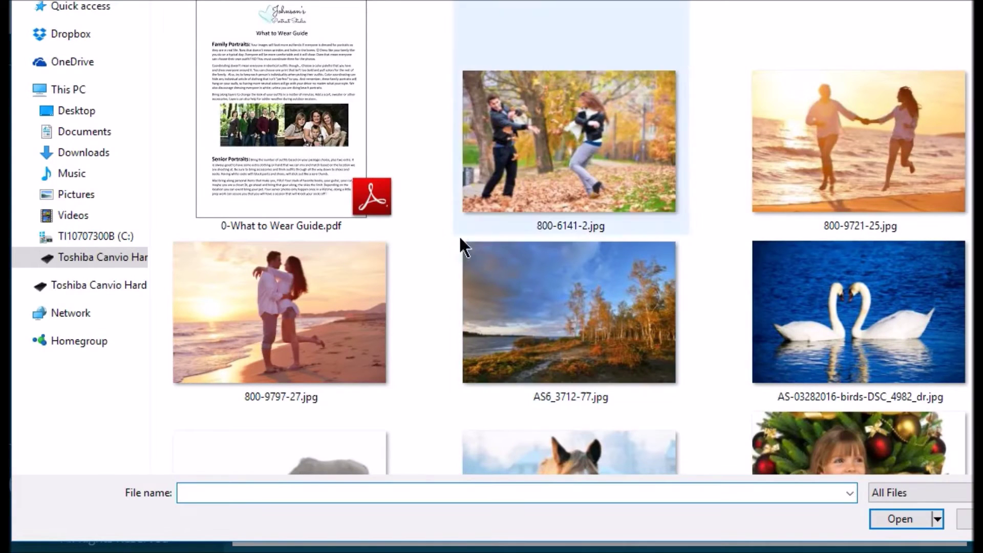
double_click(301, 137)
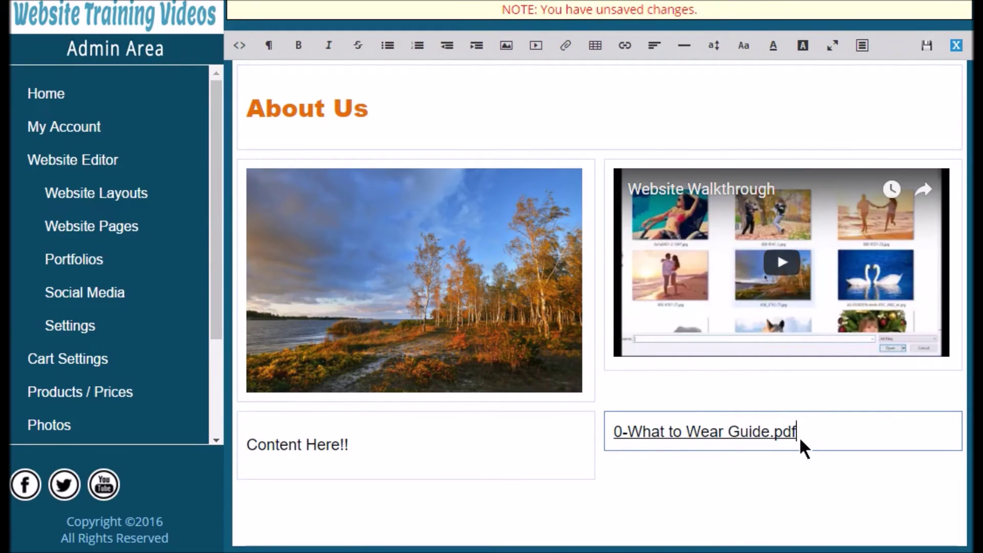
drag(799, 436, 613, 439)
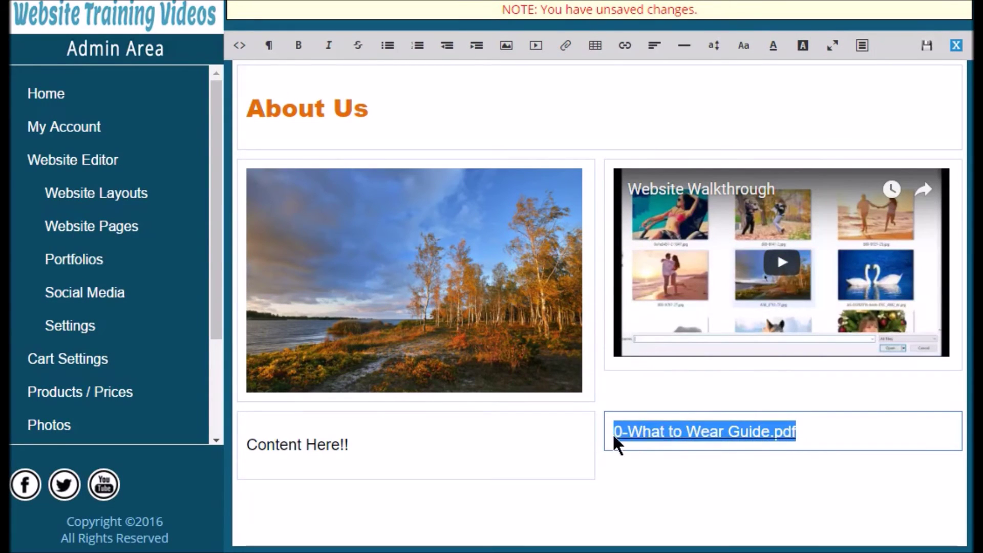
click(697, 450)
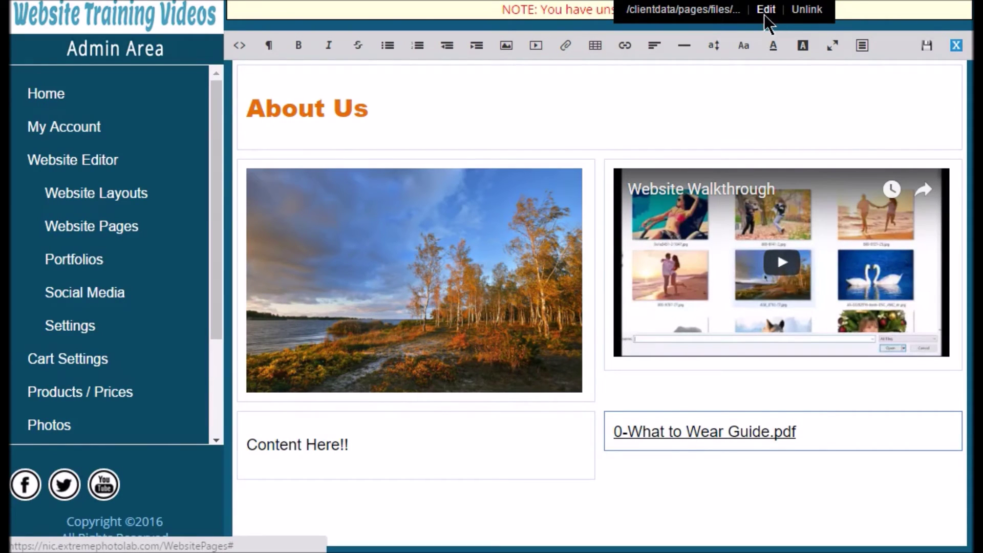
Change the link text from '0-What to Wear Guide.pdf' to 'What to Wear Guide'.
click(765, 14)
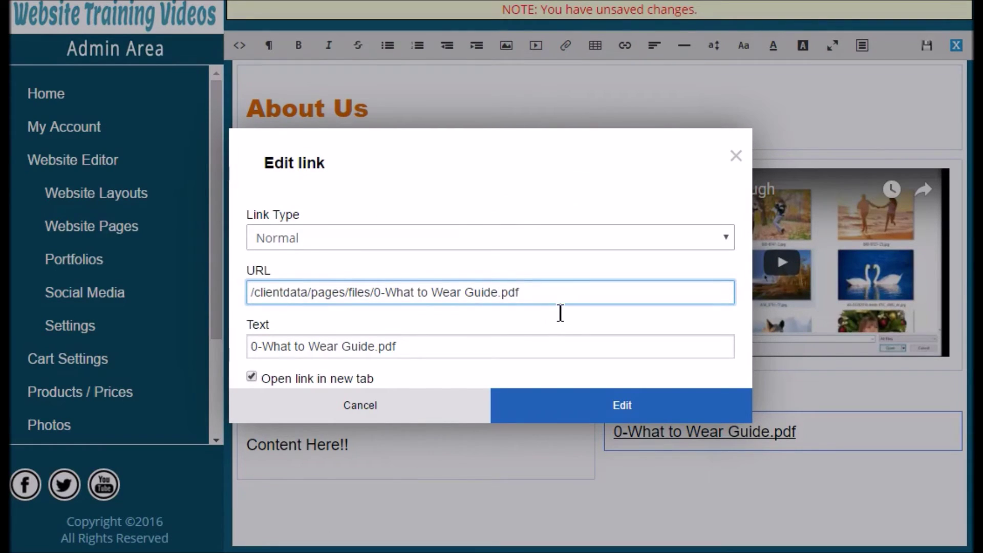
drag(431, 352, 248, 357)
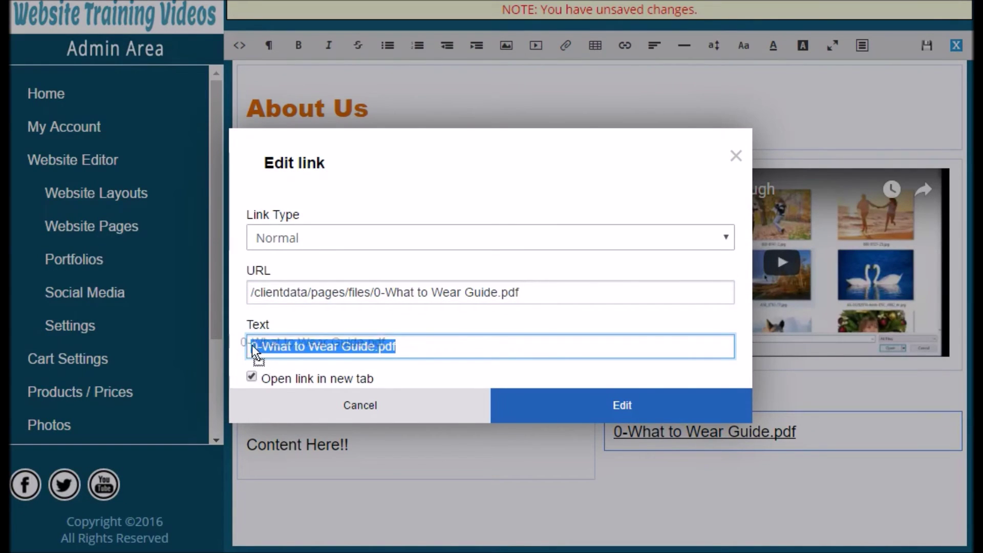
click(261, 349)
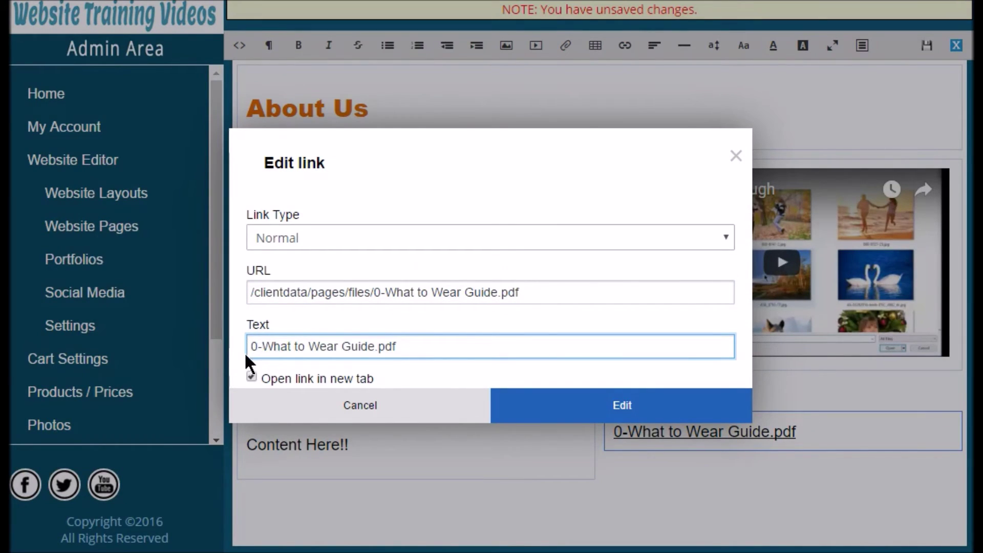
key(BackSpace)
key(BackSpace)
click(422, 360)
key(BackSpace)
key(BackSpace)
key(BackSpace)
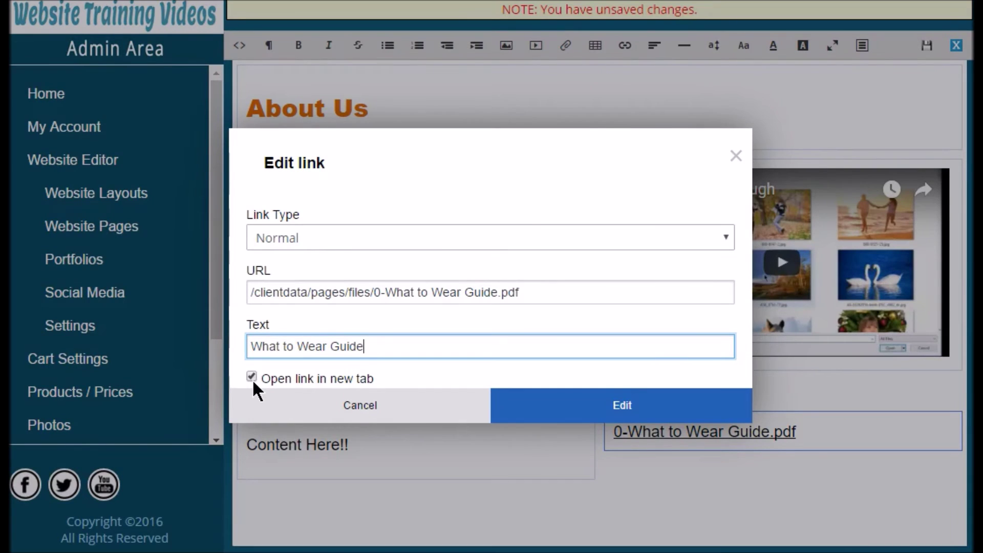
click(622, 412)
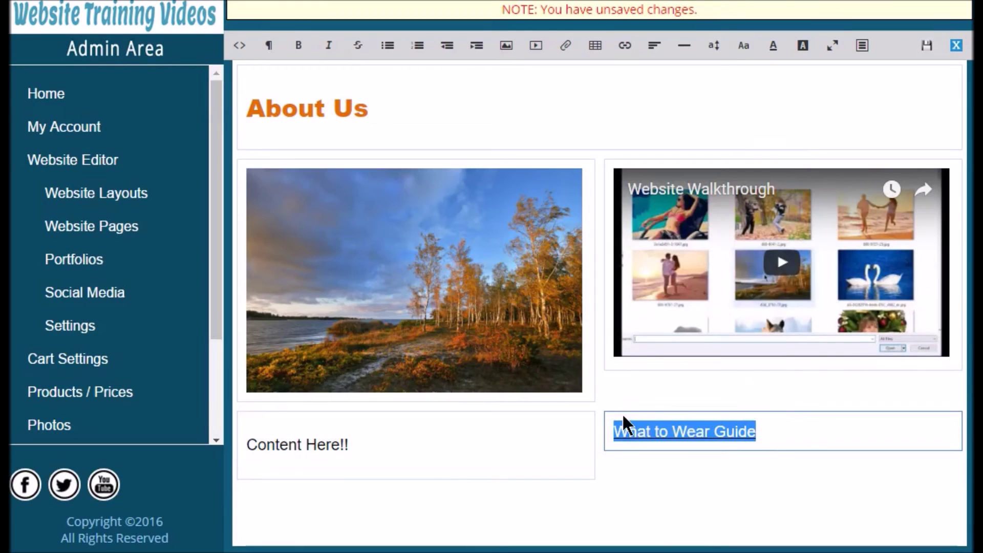
click(770, 436)
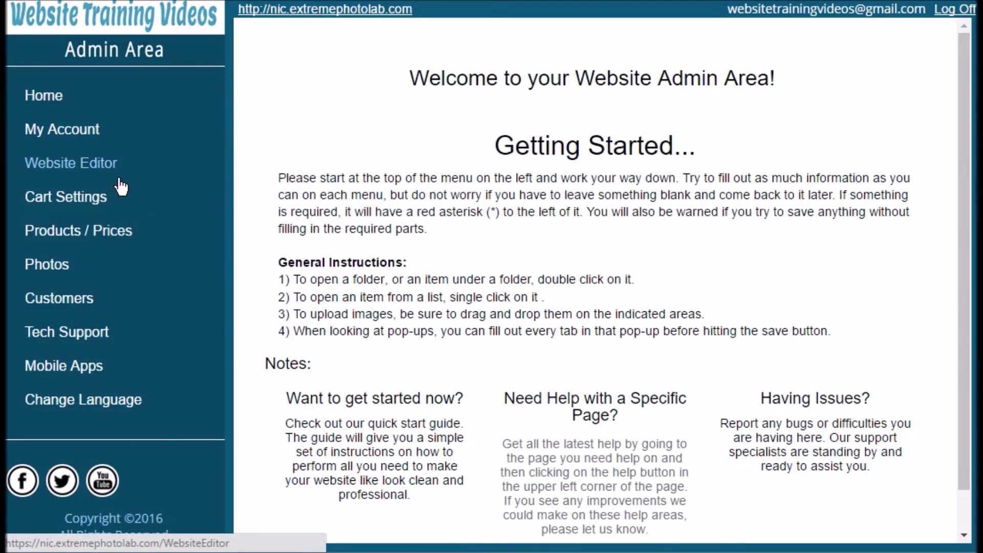
Go to Website Editor > Portfolios.
mouse_move(110, 187)
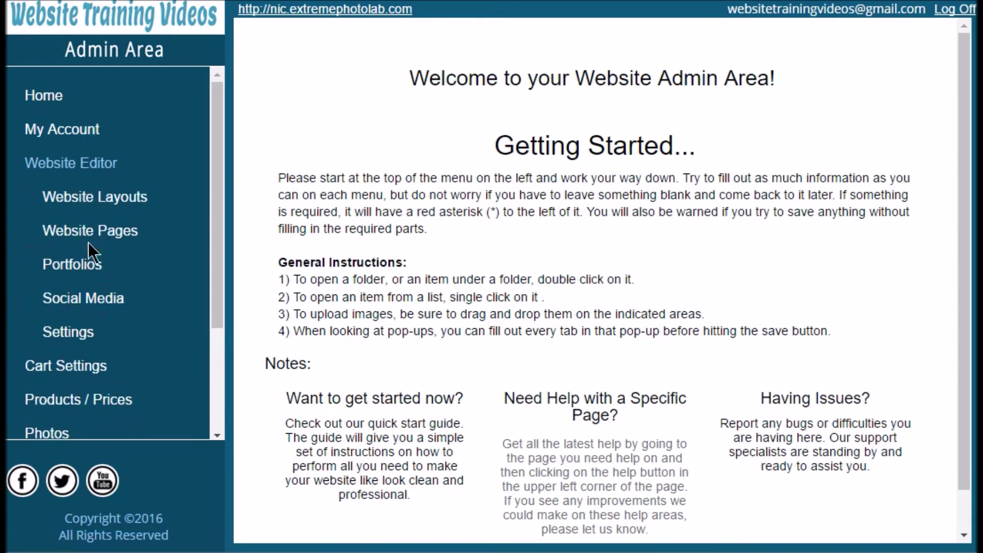
click(86, 263)
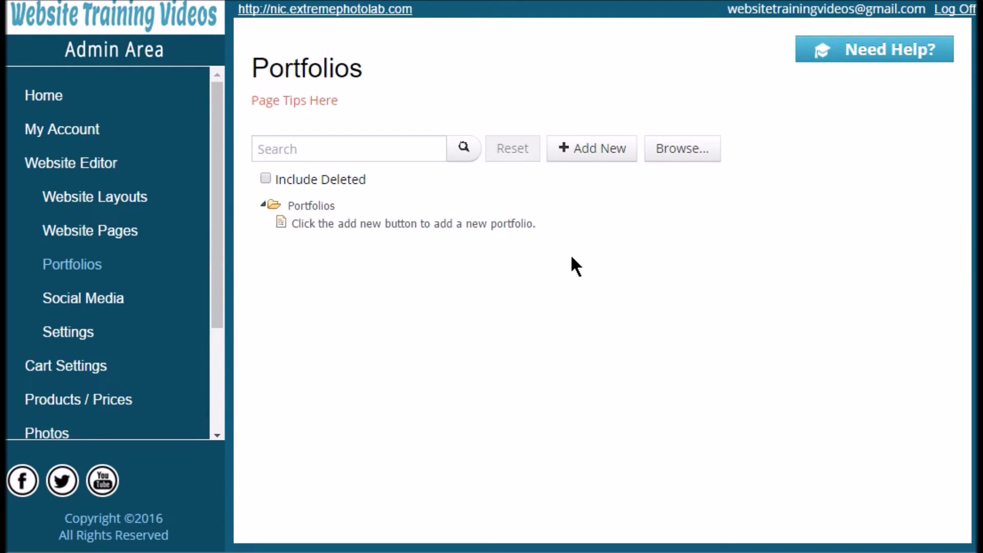
Add a portfolio named 'Family Portraits', described 'Having family fun!', with sort order 1.
click(612, 168)
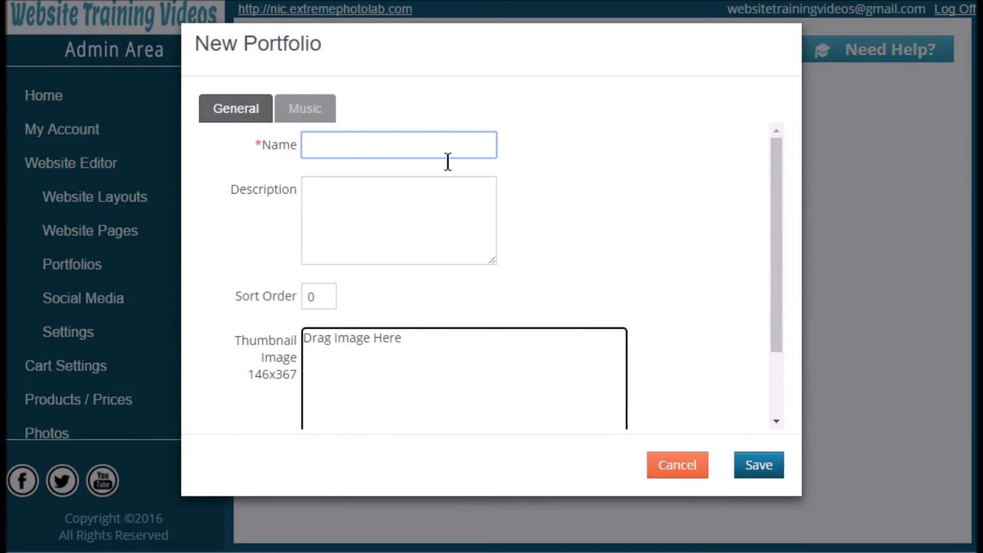
click(448, 154)
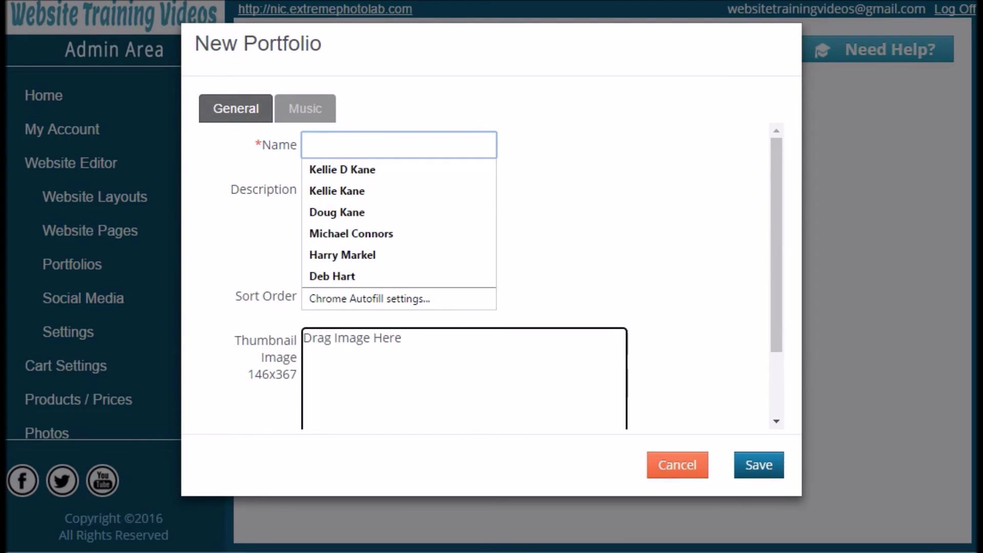
text(Family Portraits)
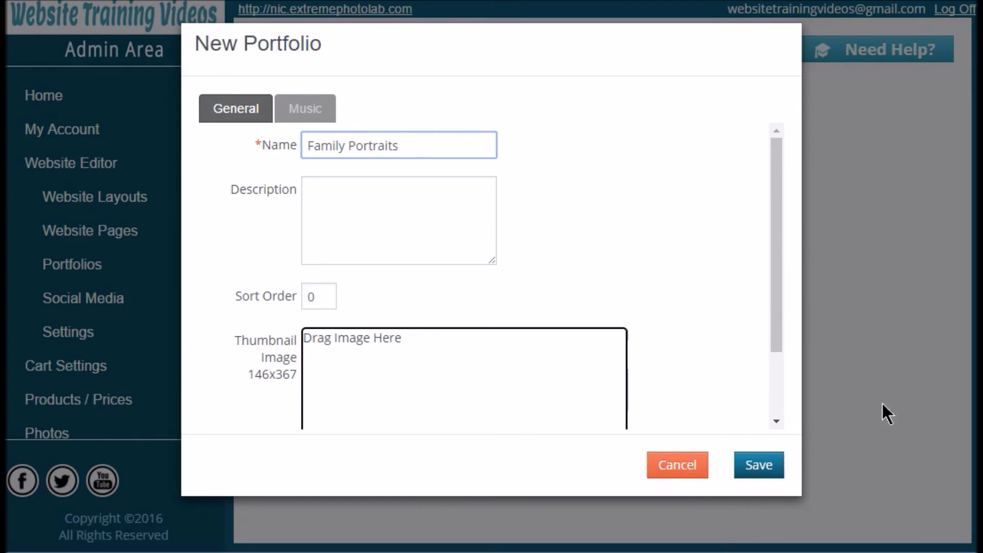
click(371, 209)
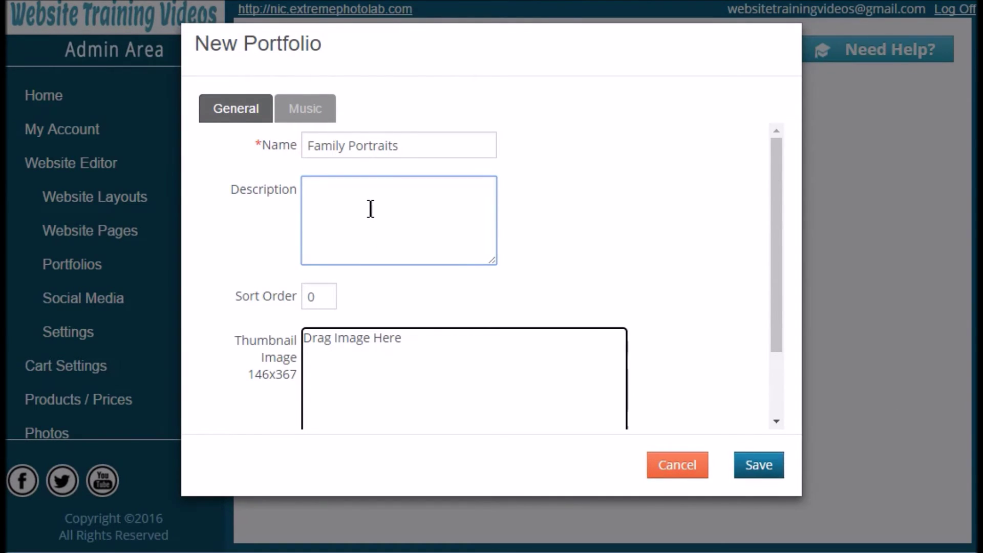
text(Having family fun!)
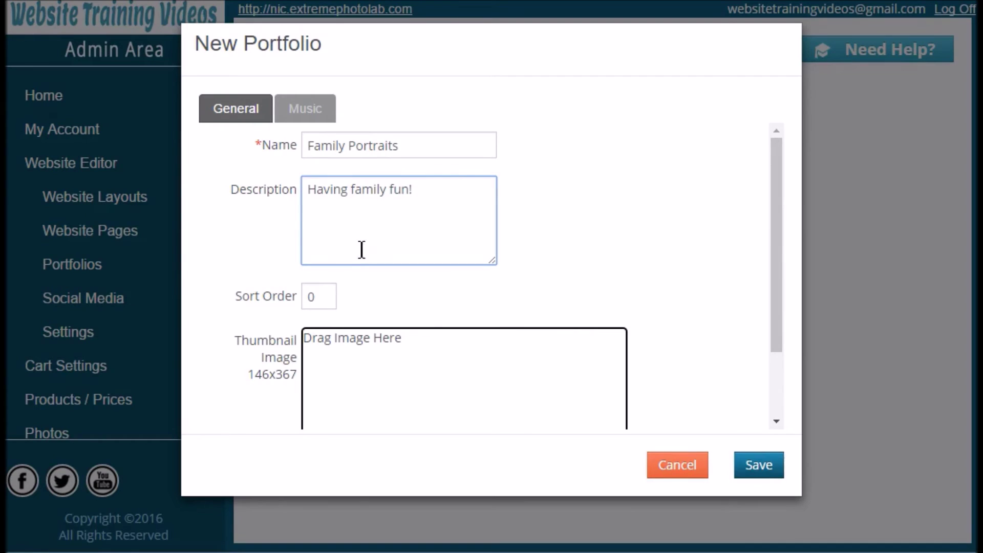
click(302, 290)
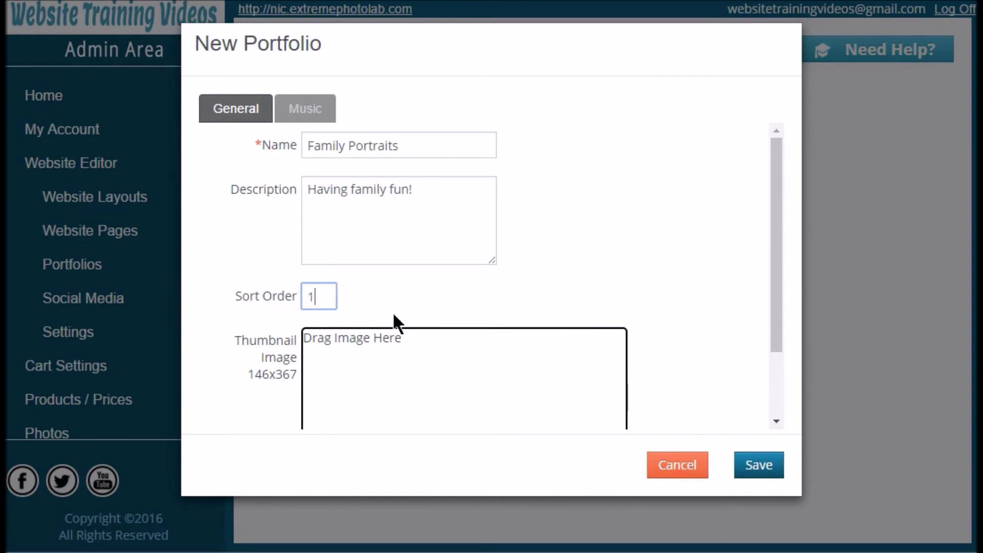
text(1)
scroll(393, 312, down, 2)
Use 800-6141-2.jpg as the portfolio thumbnail and save the portfolio.
click(346, 395)
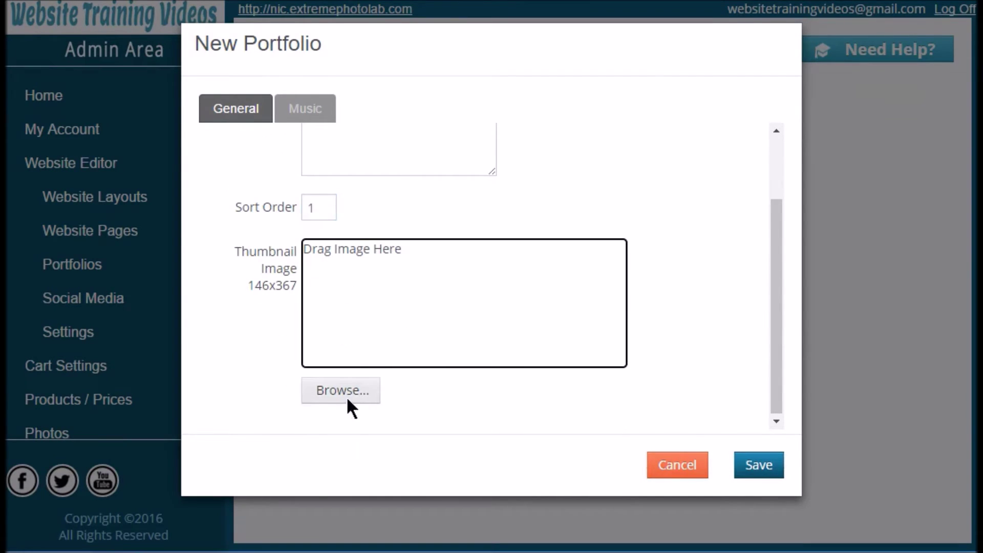
double_click(592, 186)
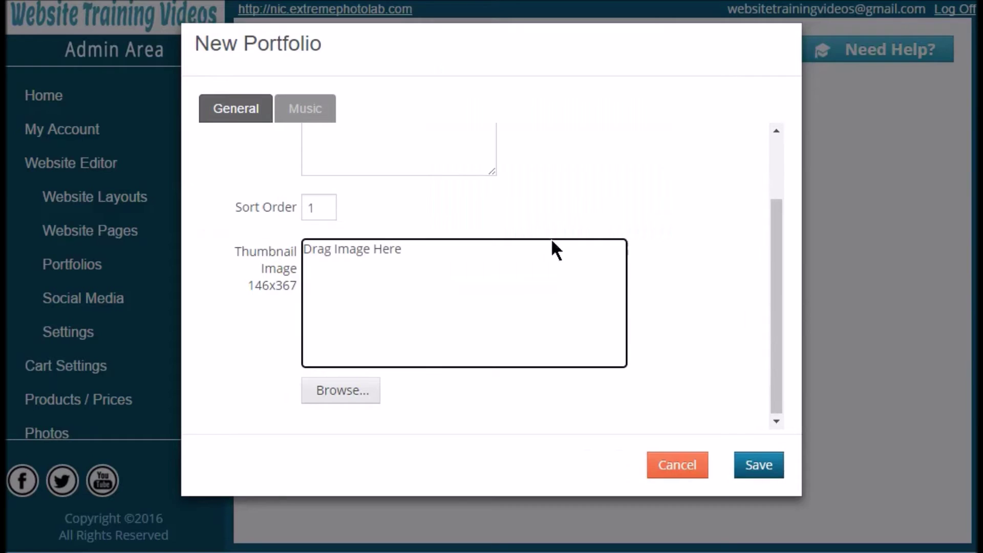
drag(527, 309, 515, 308)
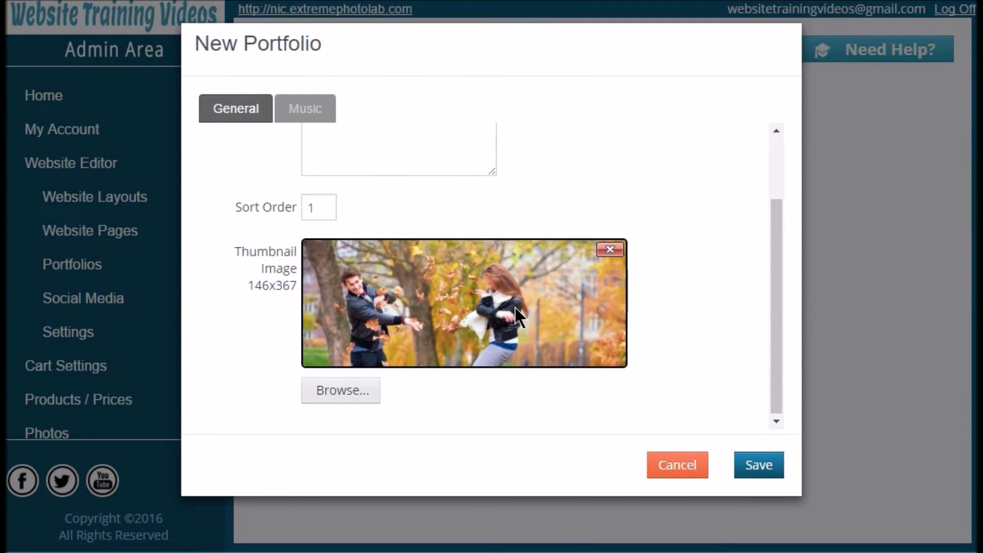
click(328, 123)
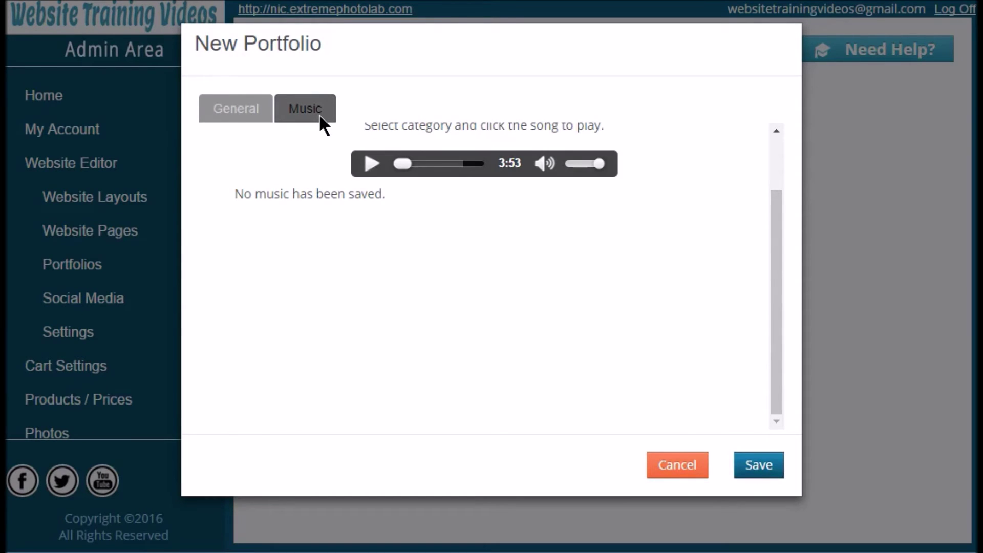
click(252, 111)
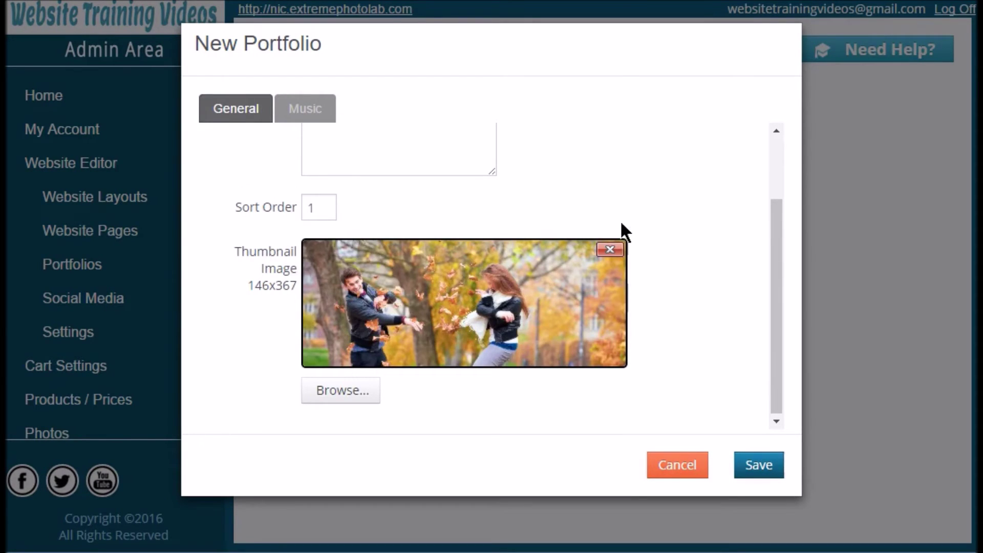
scroll(628, 230, up, 2)
click(759, 466)
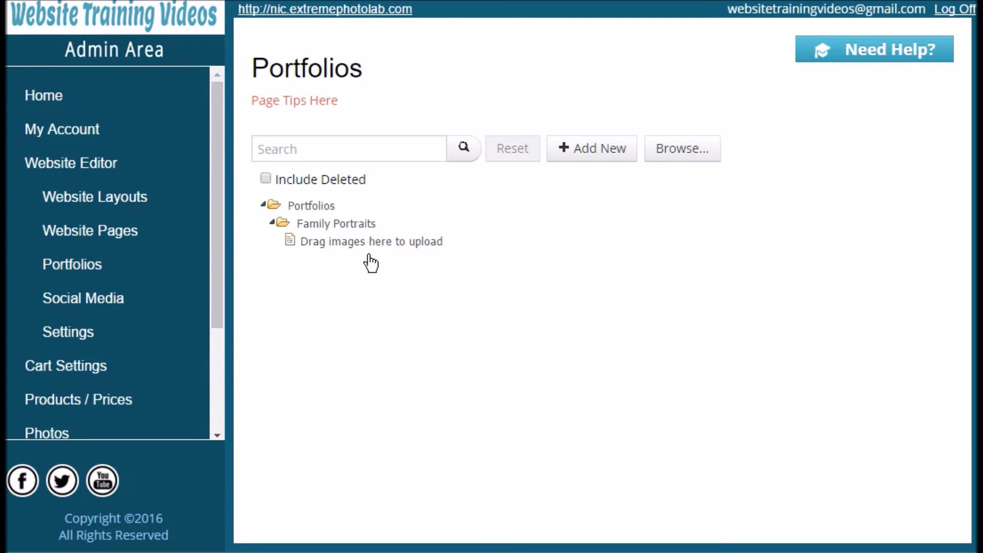
Upload 800-6141-2, 800-9721-25, 800-9797-27, DD-05142016-0O1A55671 and DSC_9264-1078 JPGs to Family Portraits.
click(356, 226)
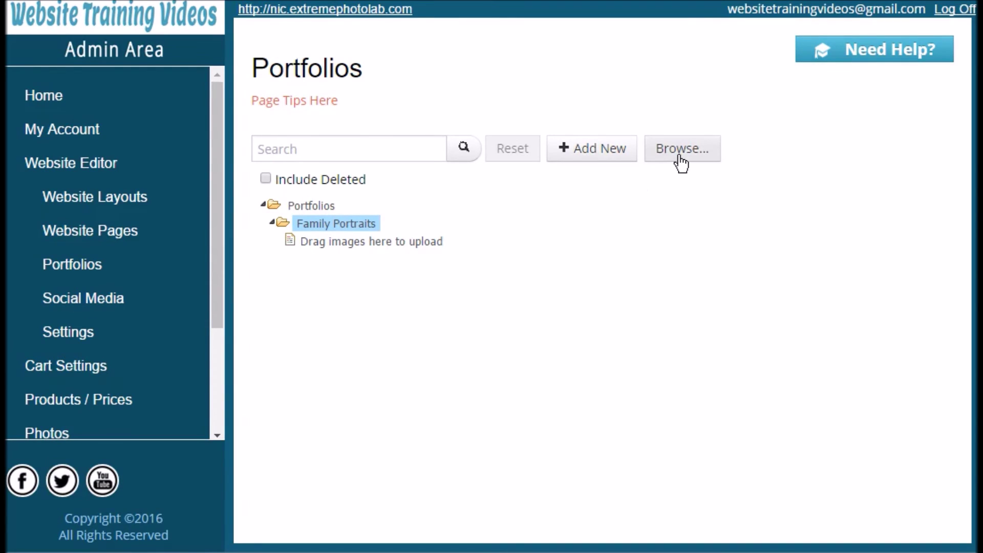
click(679, 153)
click(593, 157)
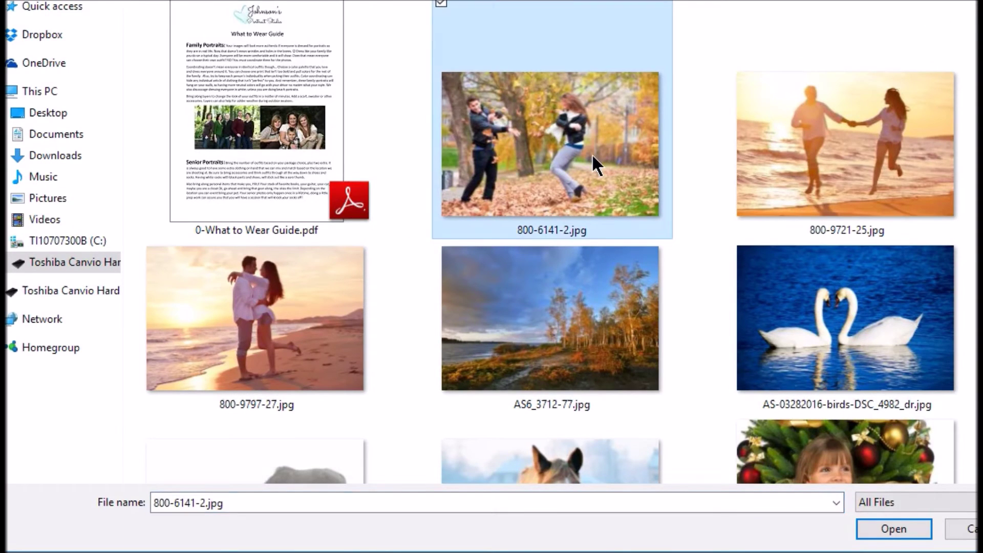
ctrl+click(781, 157)
ctrl+click(343, 303)
scroll(450, 241, down, 2)
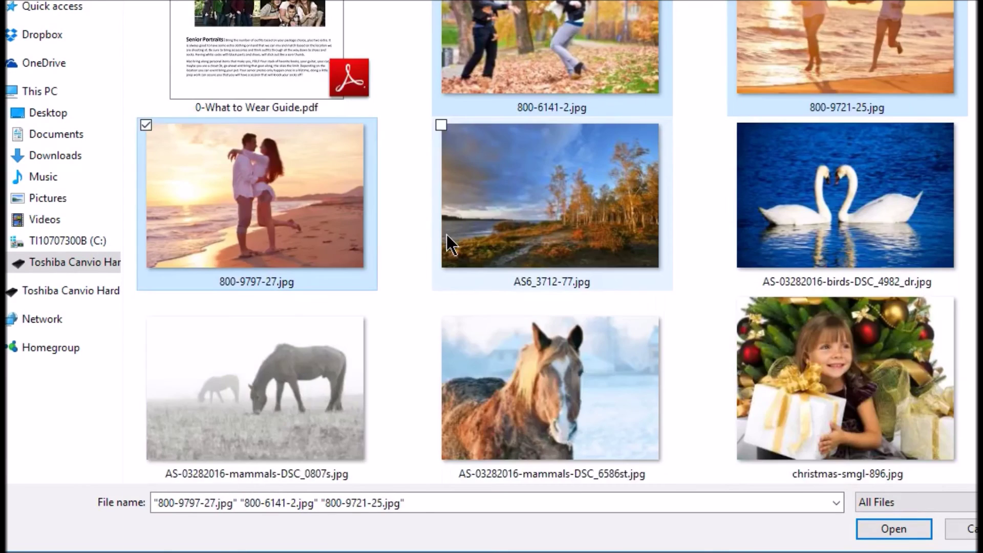
scroll(465, 239, down, 7)
ctrl+click(755, 226)
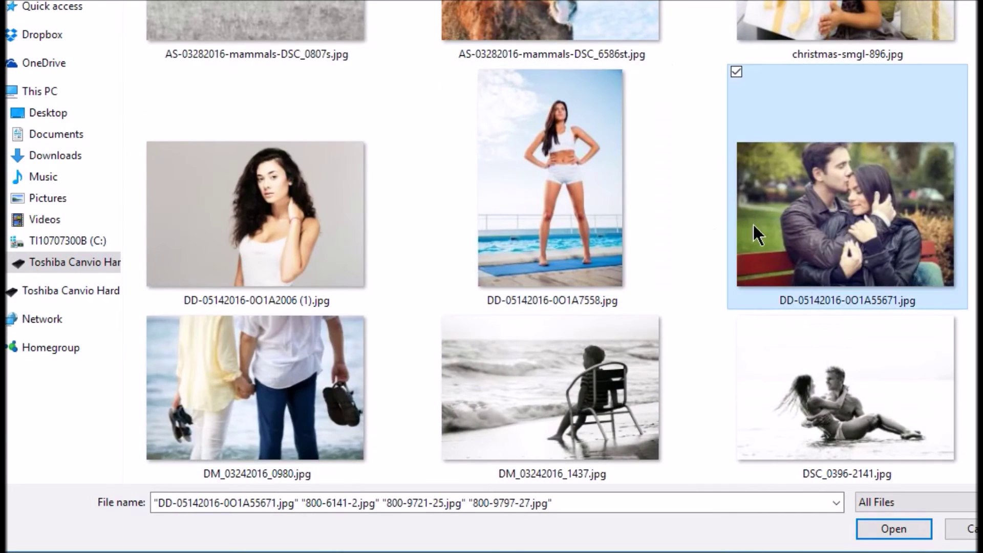
scroll(452, 271, down, 5)
ctrl+click(300, 228)
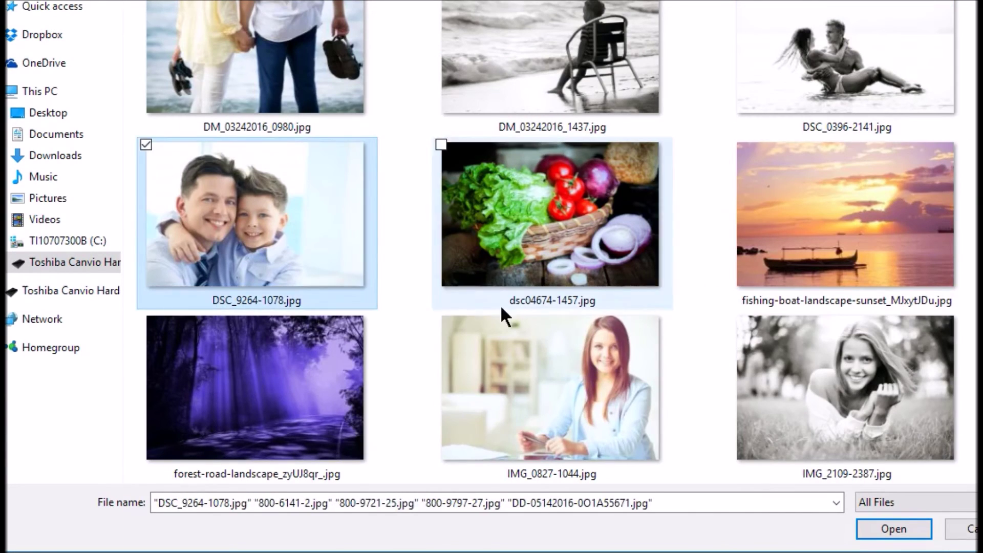
click(870, 536)
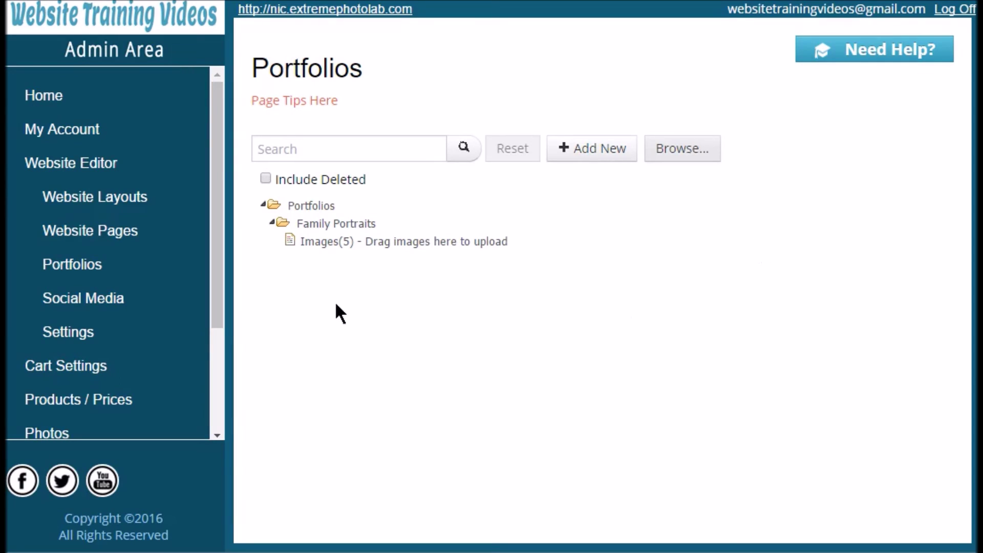
Delete the beach couple photo from the portfolio's images.
click(334, 249)
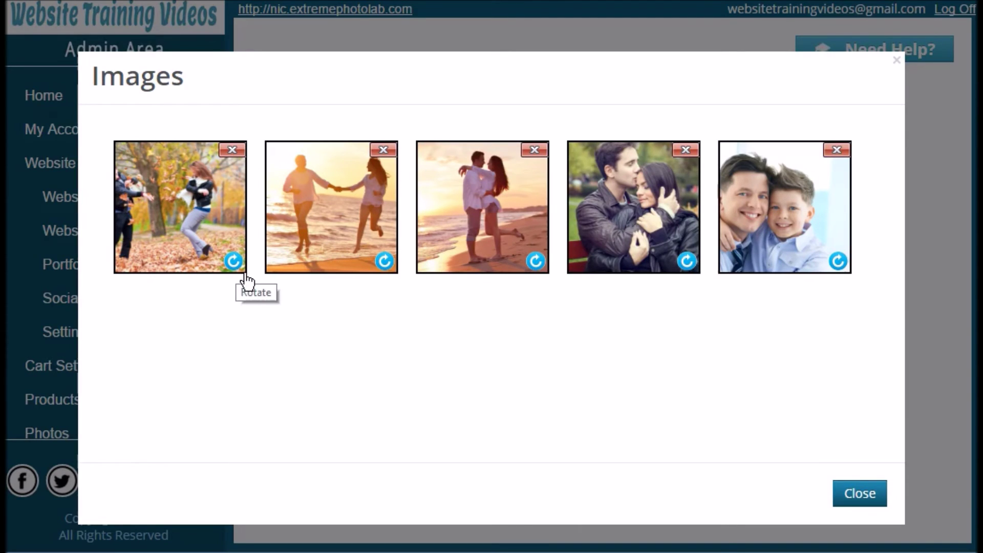
click(535, 150)
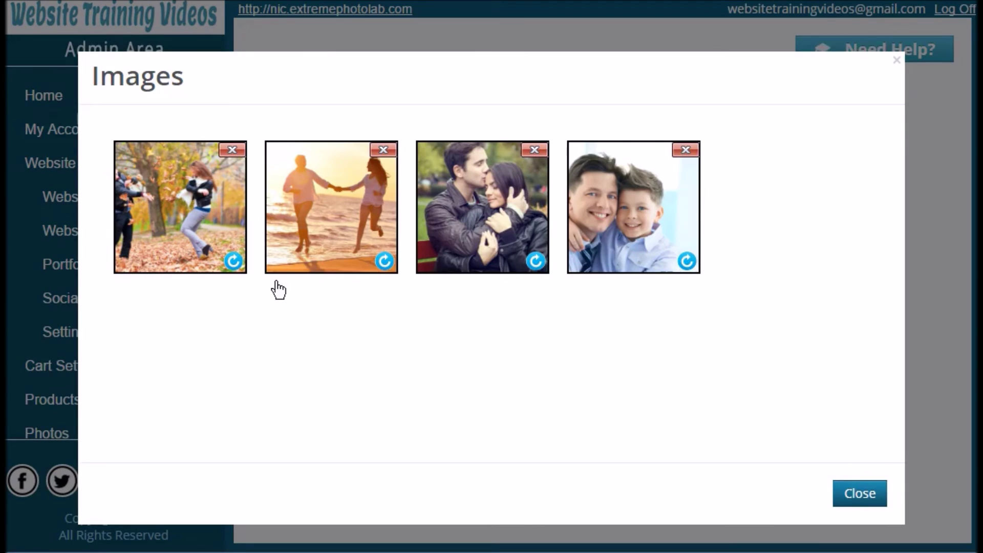
click(866, 500)
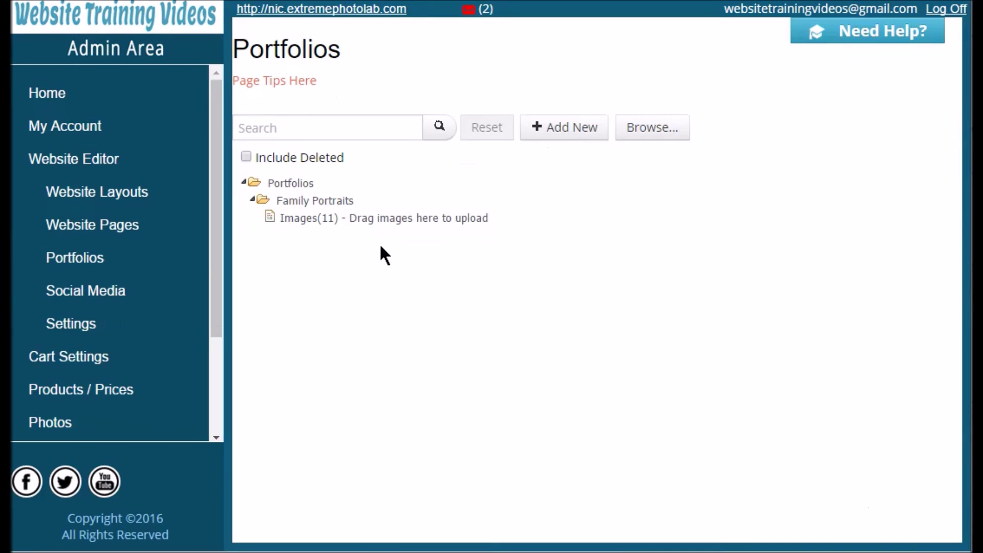
Open the Family Portraits gallery on the live site's Portfolio page.
click(339, 21)
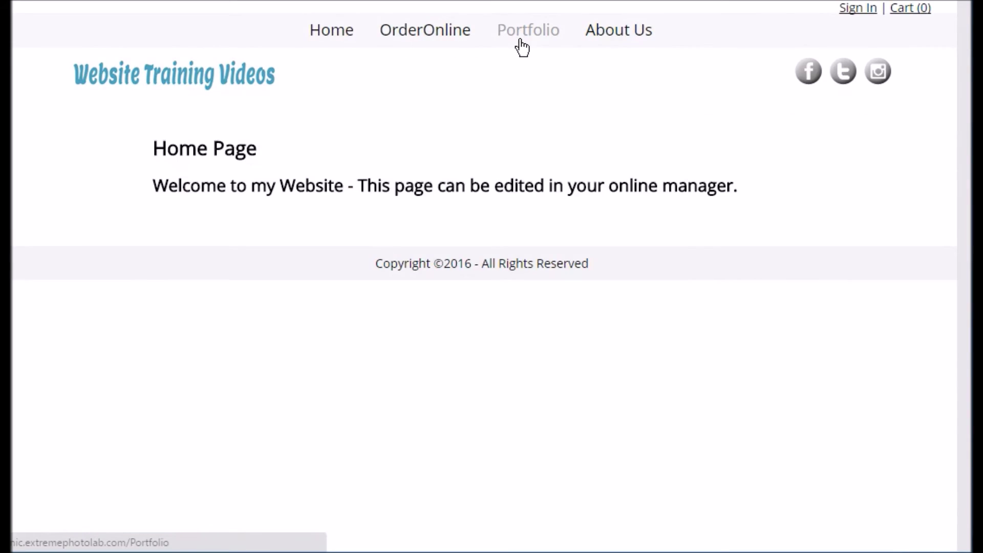
click(522, 47)
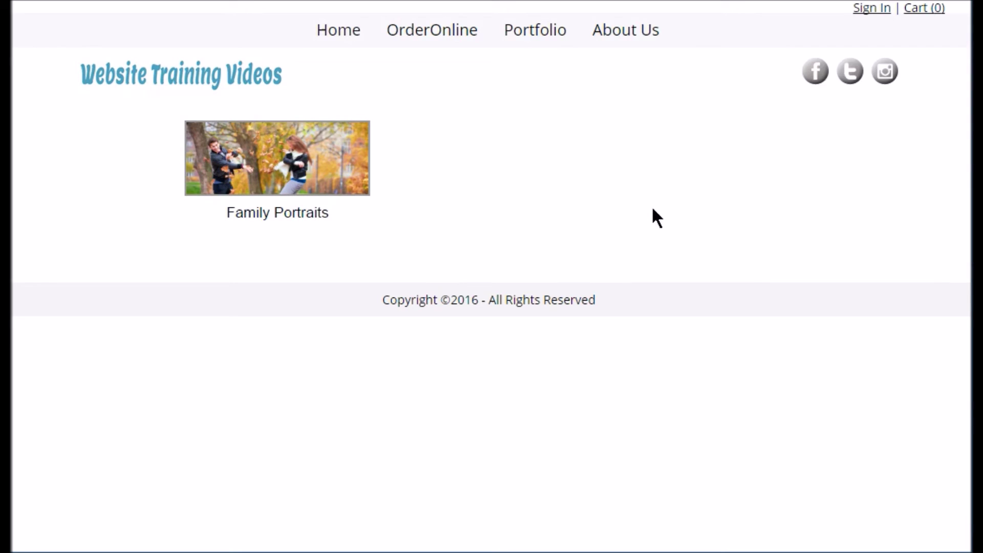
click(293, 174)
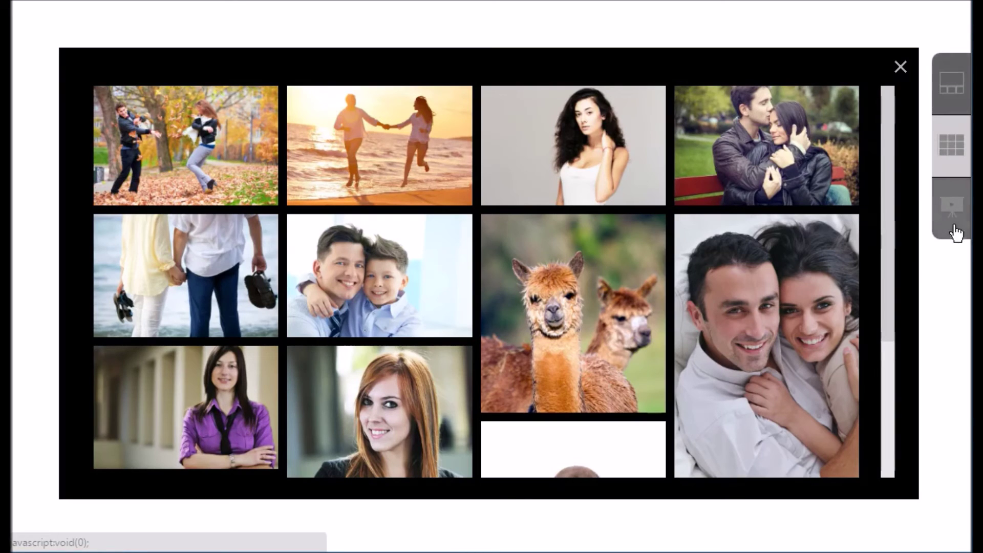
View the photos singly through the fourth, then as a grid, then start the slideshow.
click(963, 100)
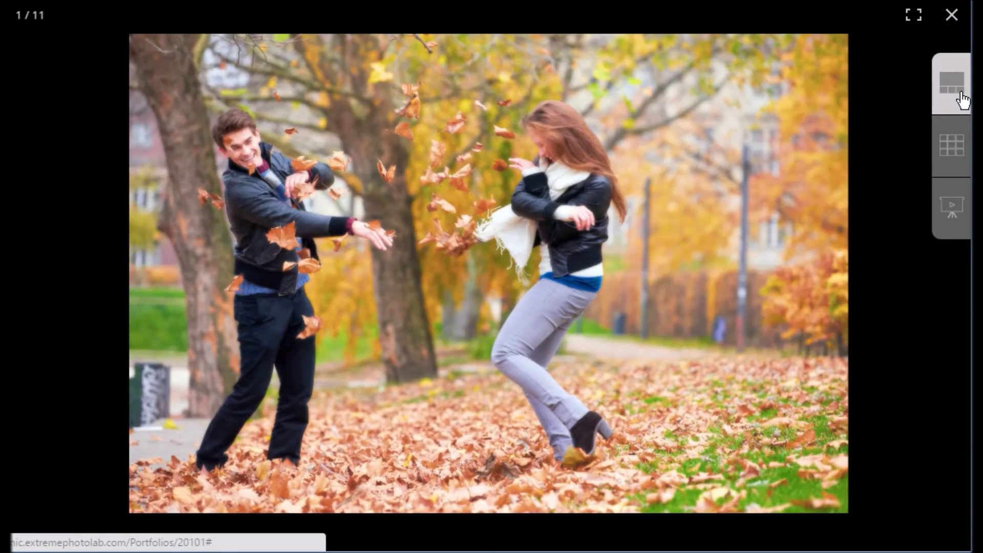
click(961, 287)
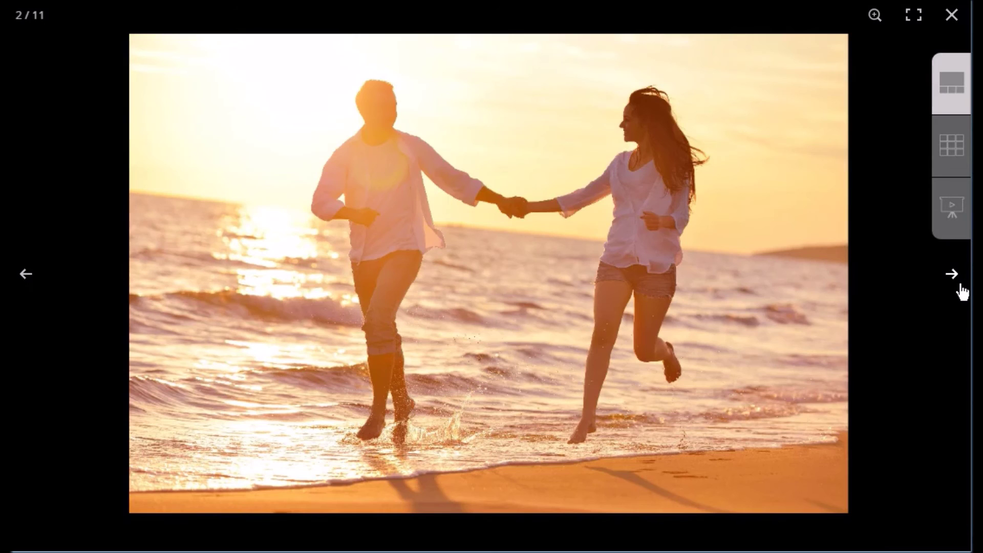
click(961, 286)
click(961, 287)
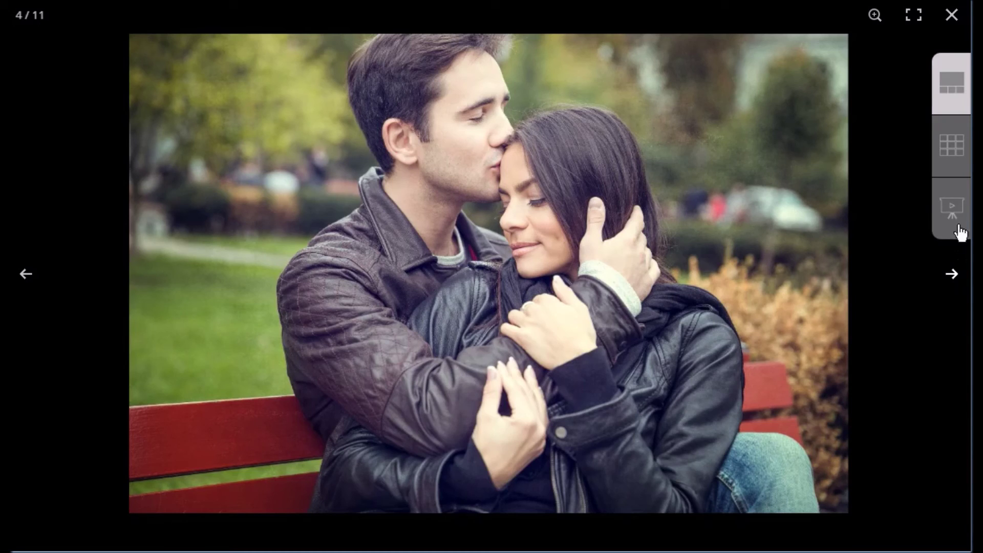
click(950, 154)
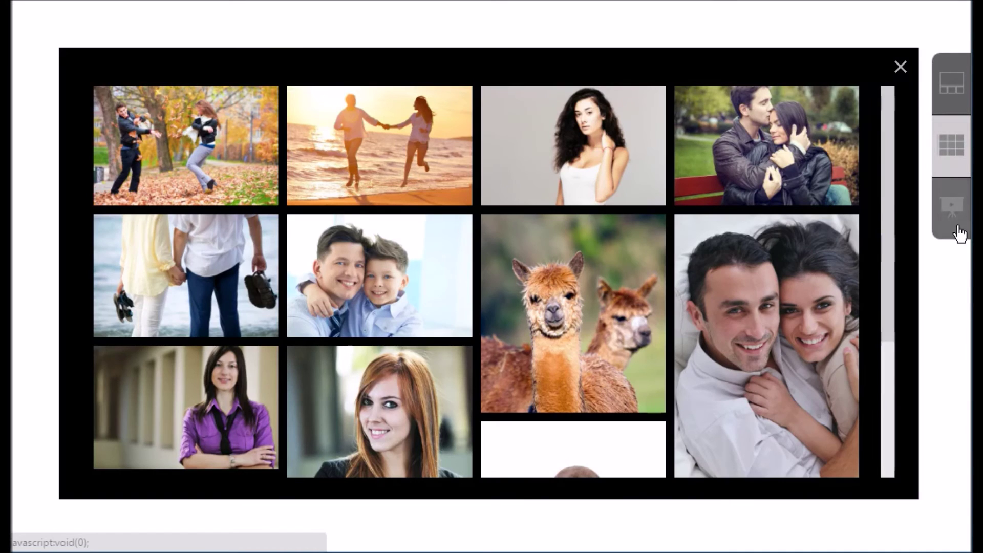
click(957, 230)
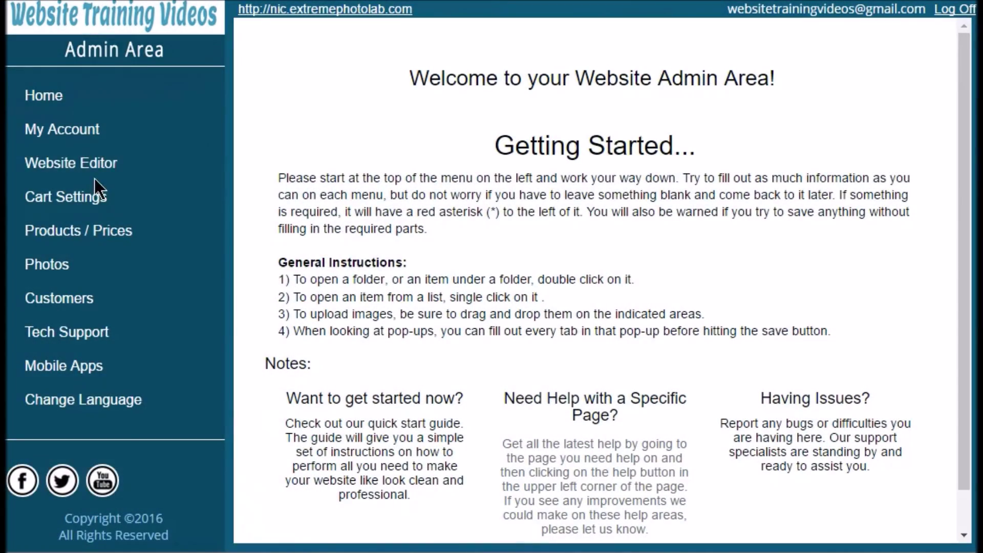
click(89, 163)
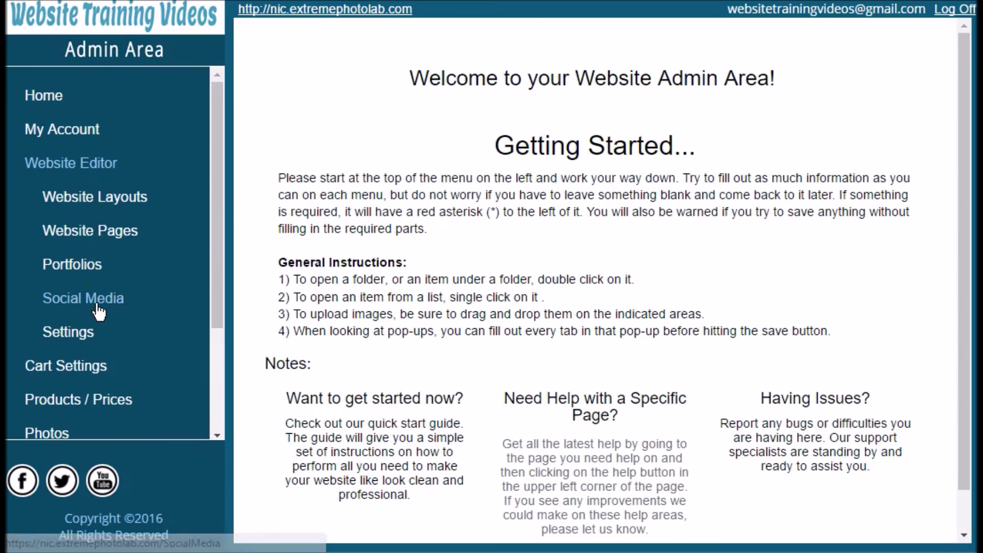
click(97, 303)
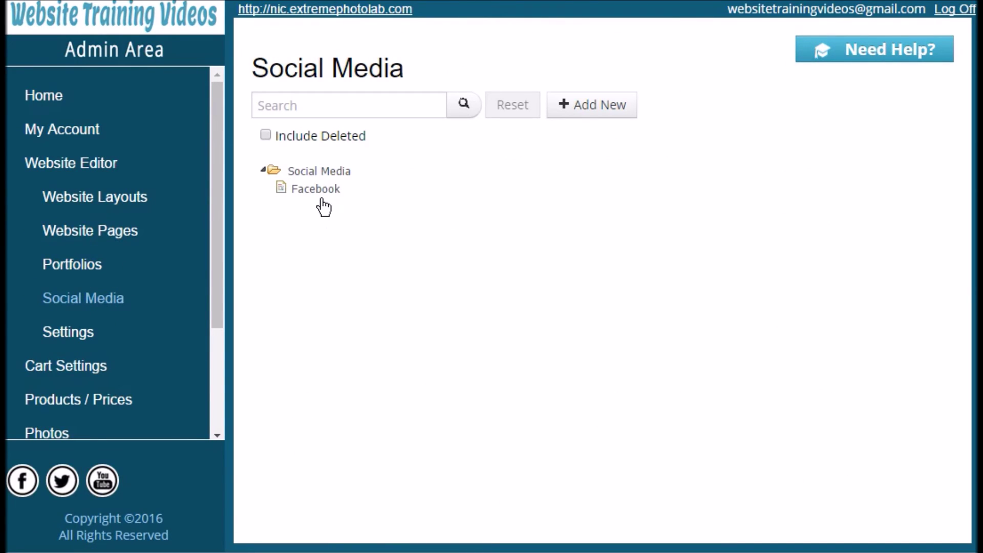
click(600, 117)
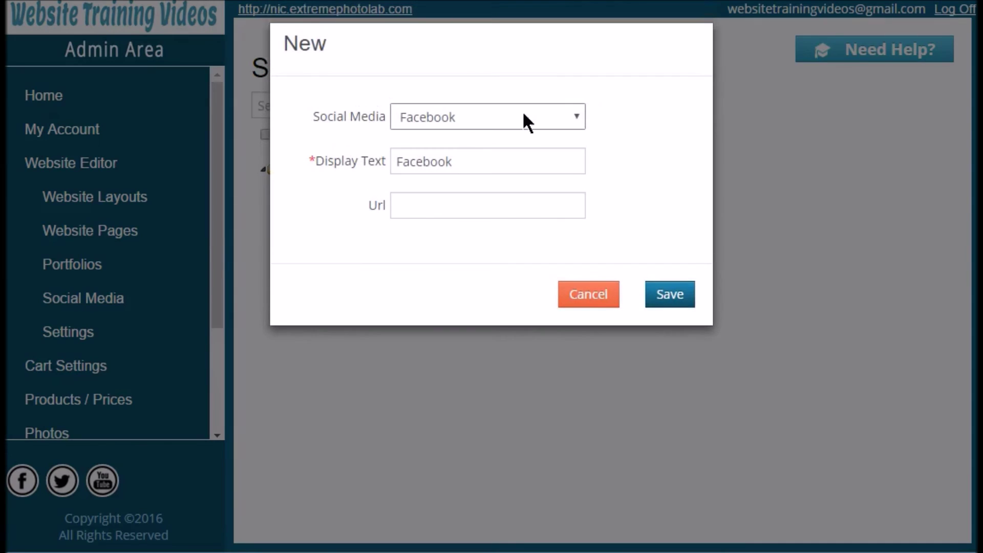
click(514, 121)
click(501, 157)
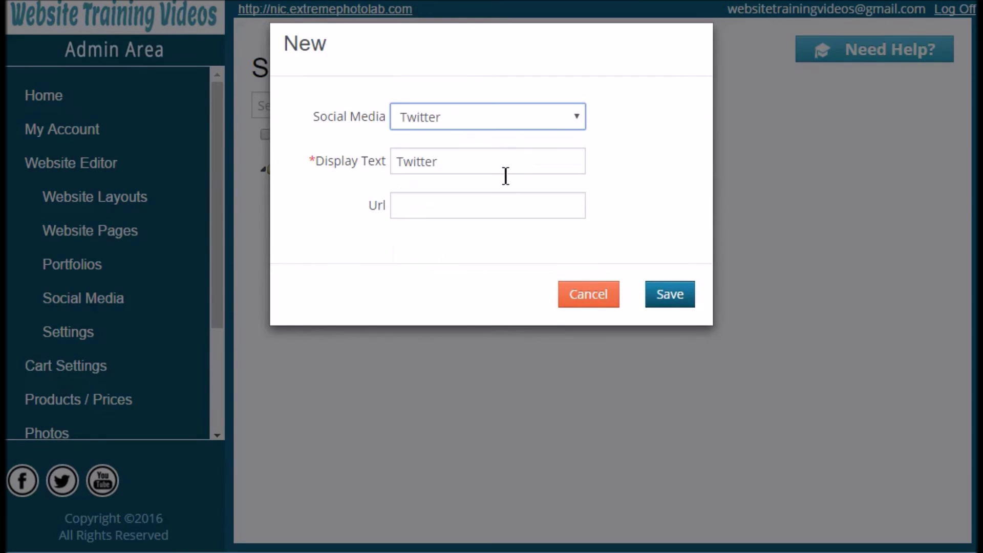
click(464, 214)
text(w)
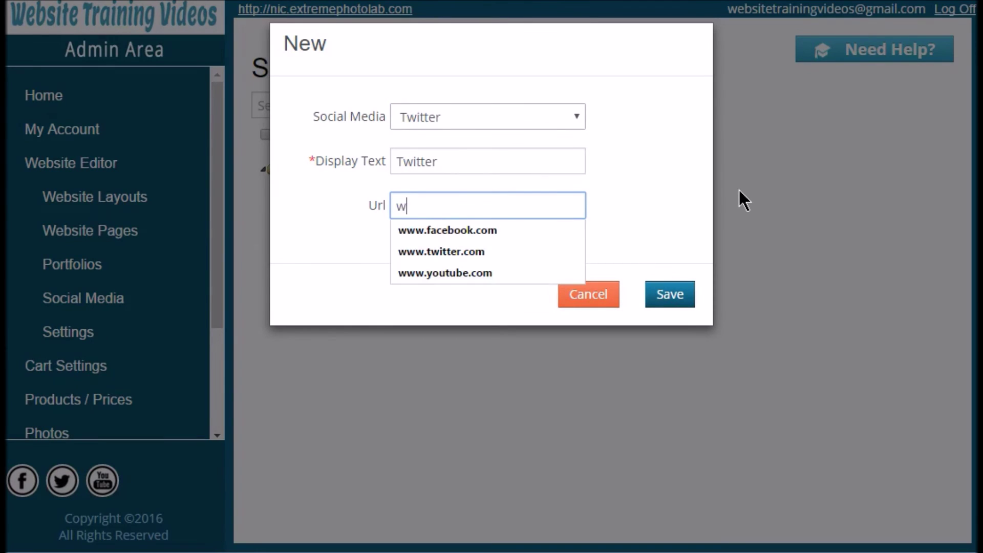
text(ww.t)
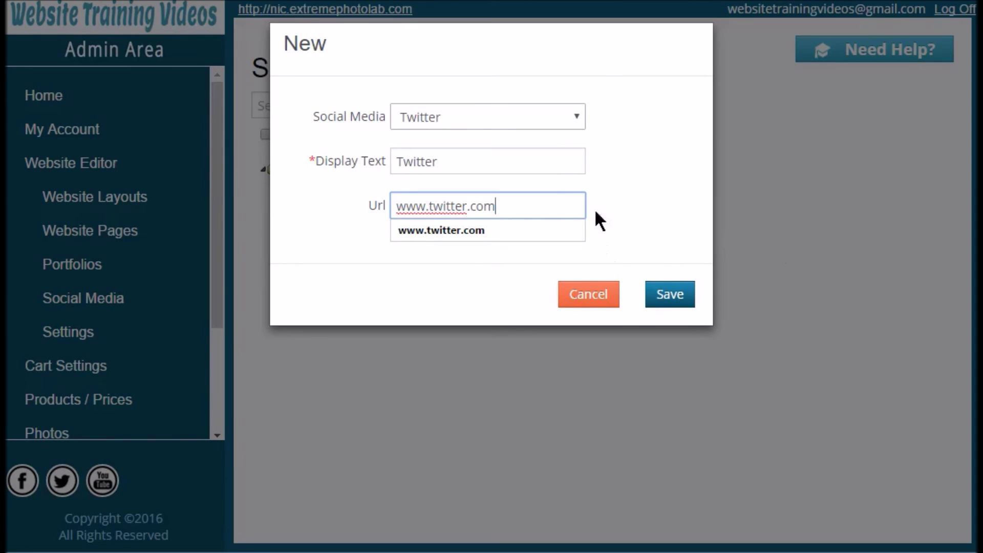
text(witter.com)
click(686, 297)
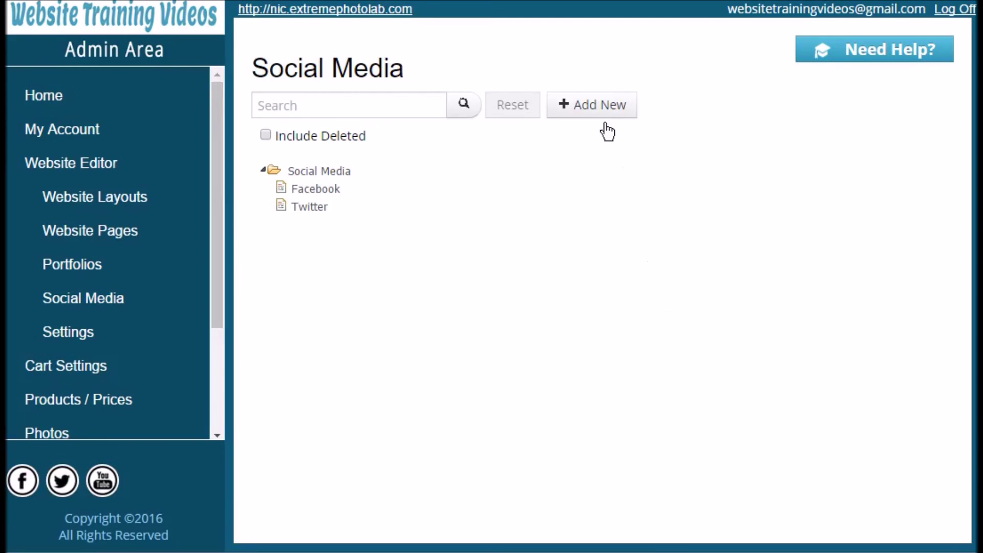
click(594, 109)
click(556, 117)
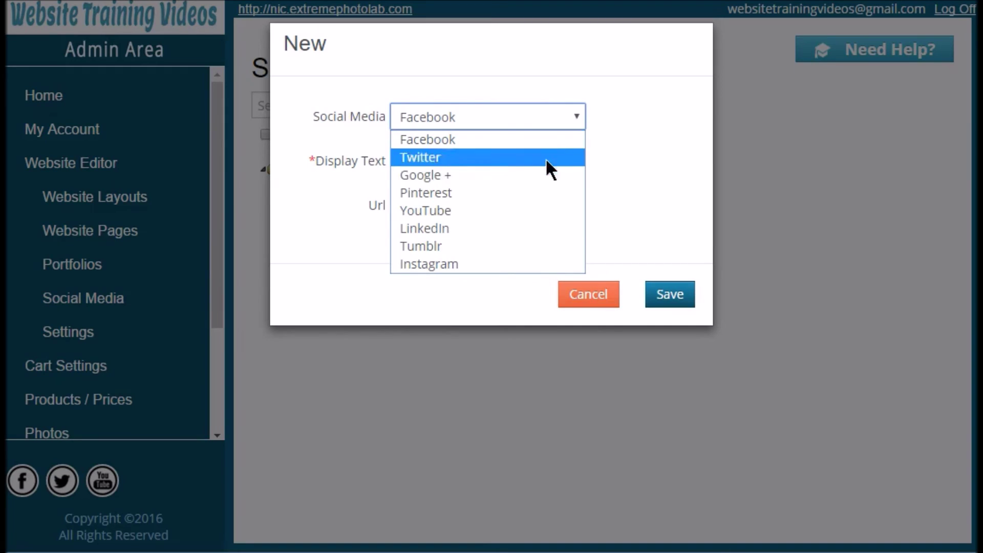
click(540, 263)
click(546, 218)
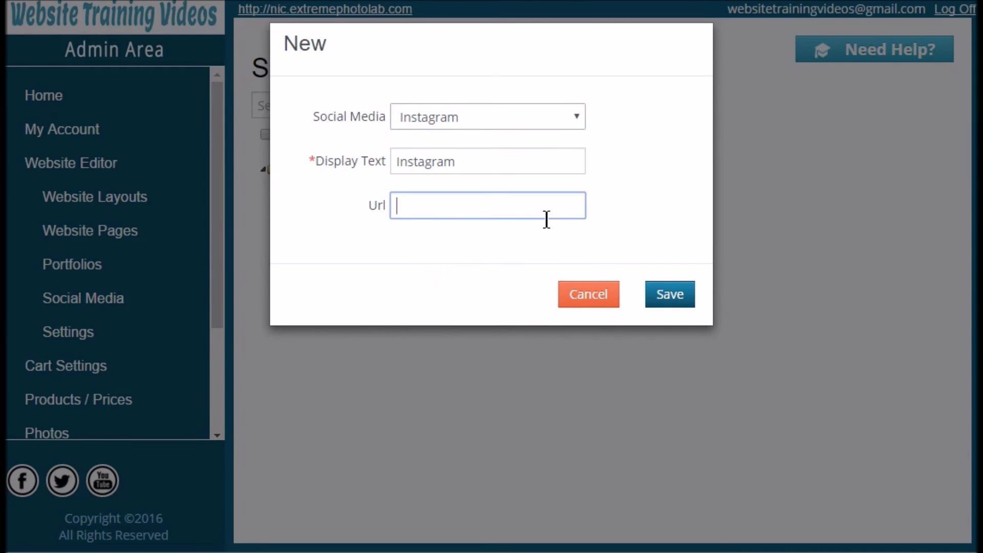
text(w)
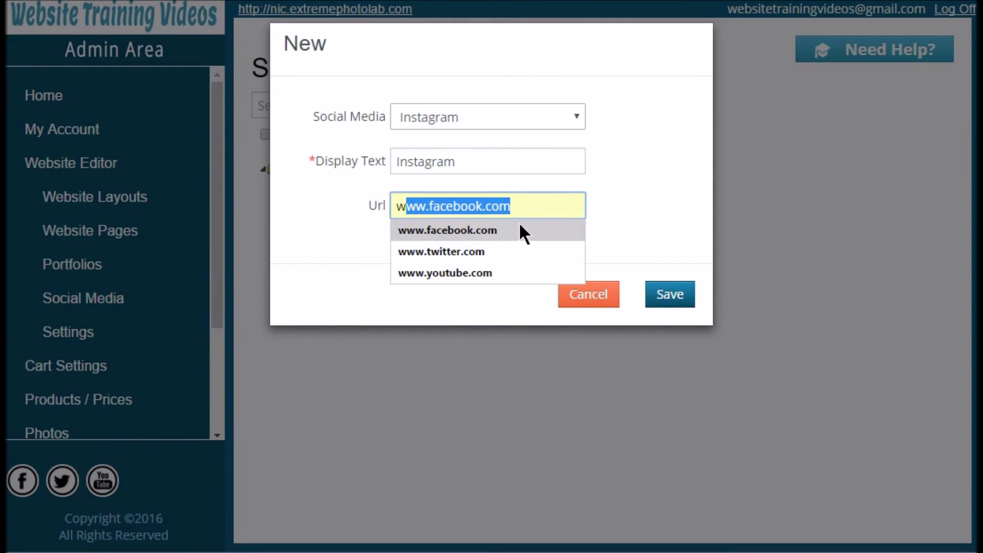
text(ww.in)
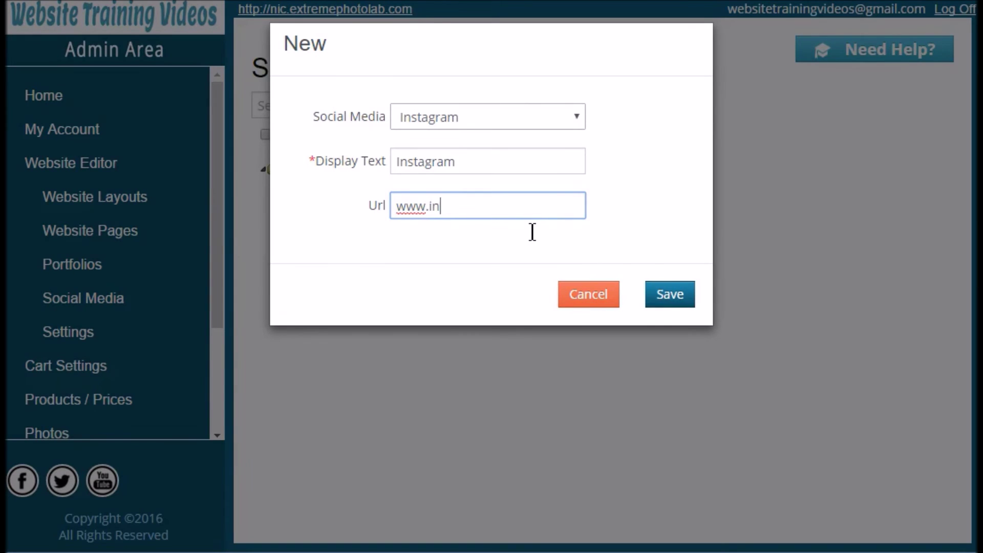
text(stagram.com)
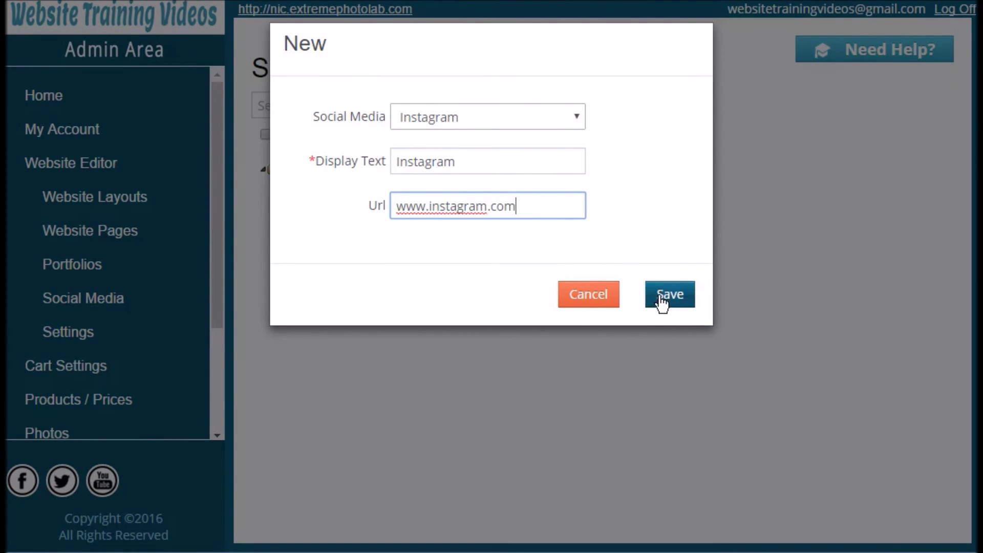
click(662, 297)
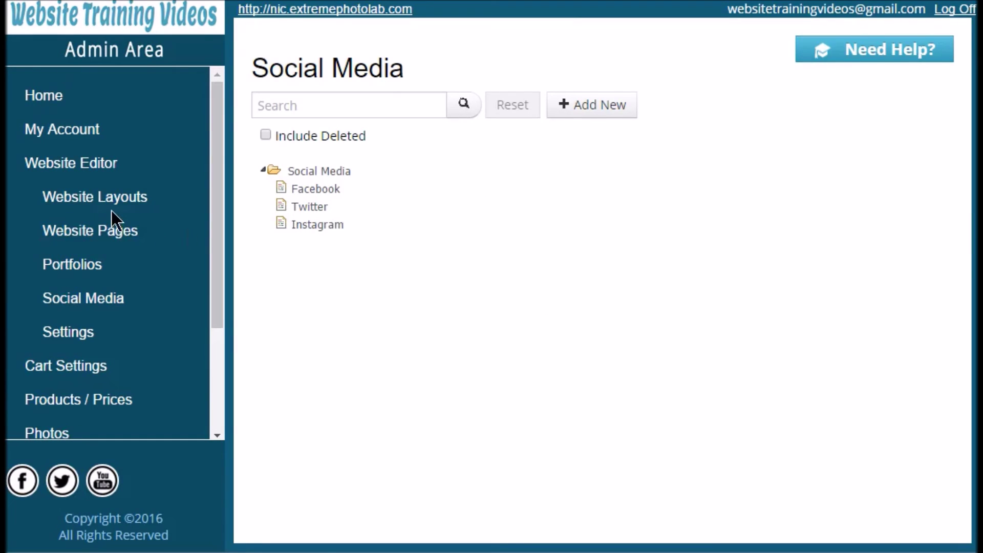
Enable Facebook, Twitter and Instagram on the Default Layout's Social tab and save the layout.
click(61, 201)
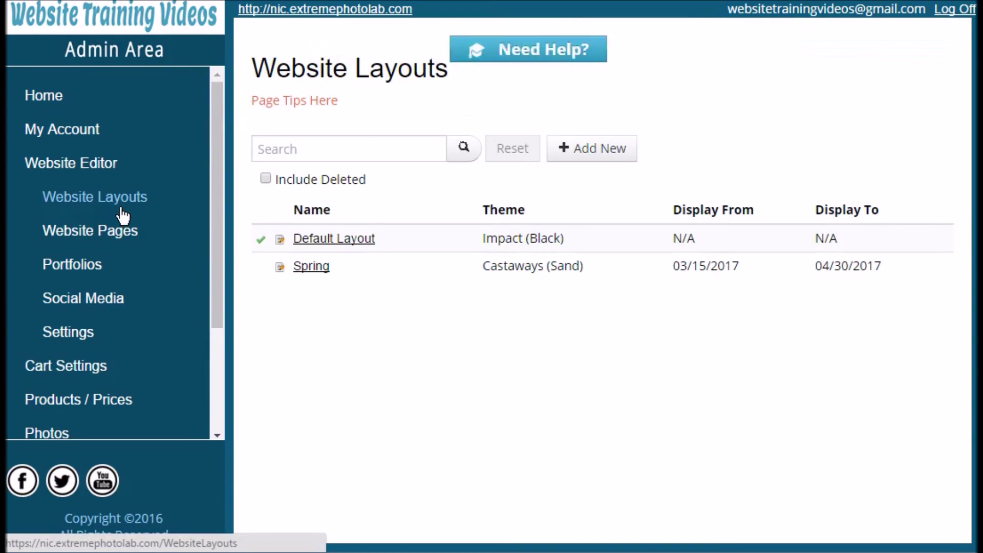
click(330, 247)
click(533, 109)
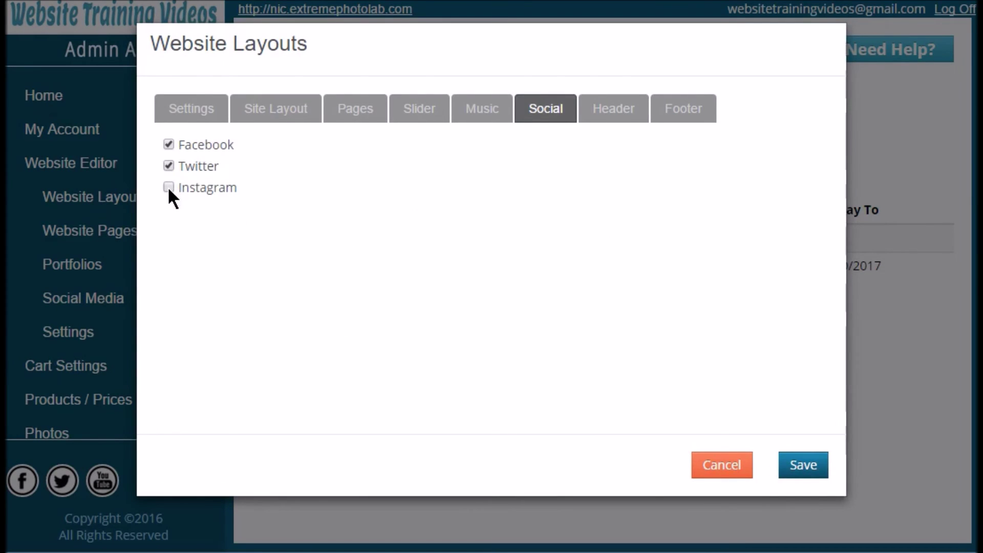
click(359, 113)
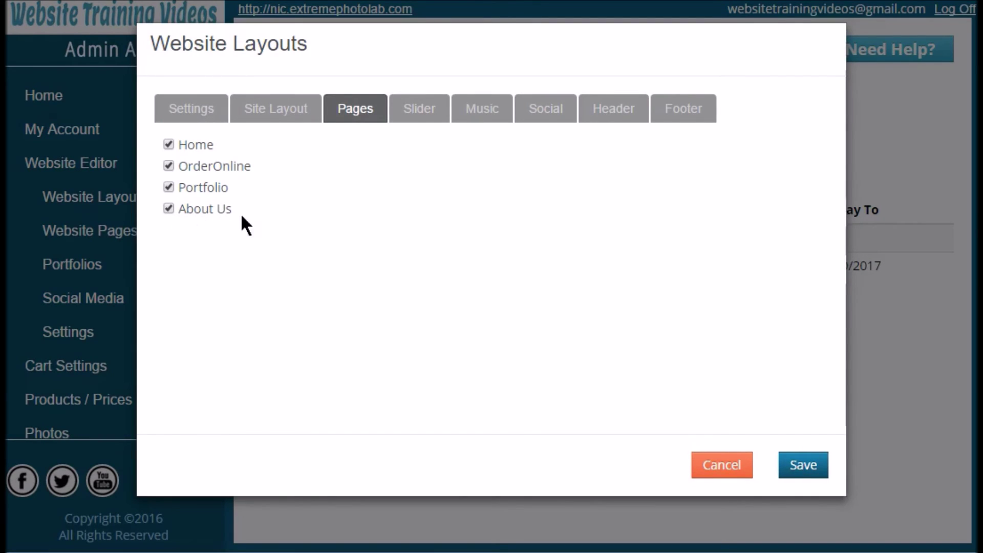
click(534, 118)
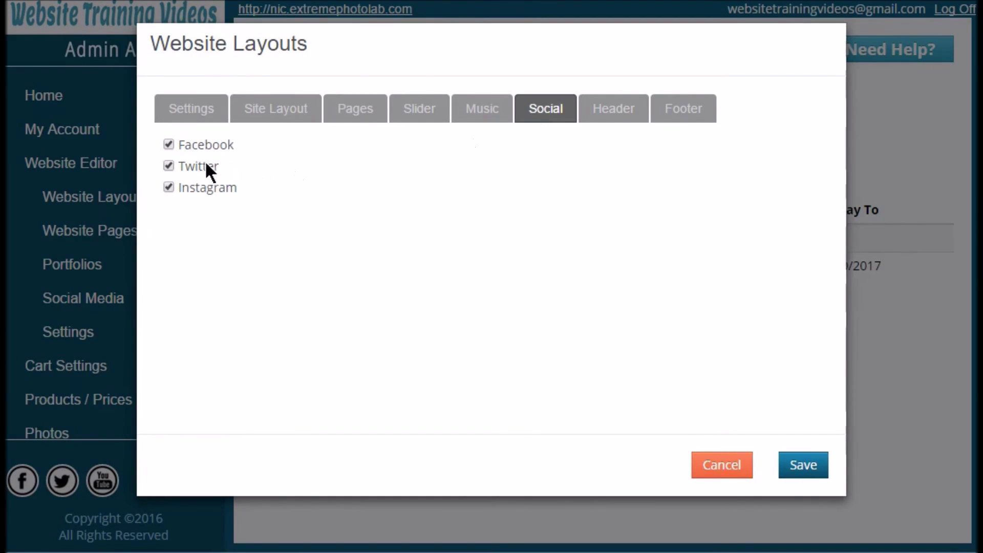
click(802, 471)
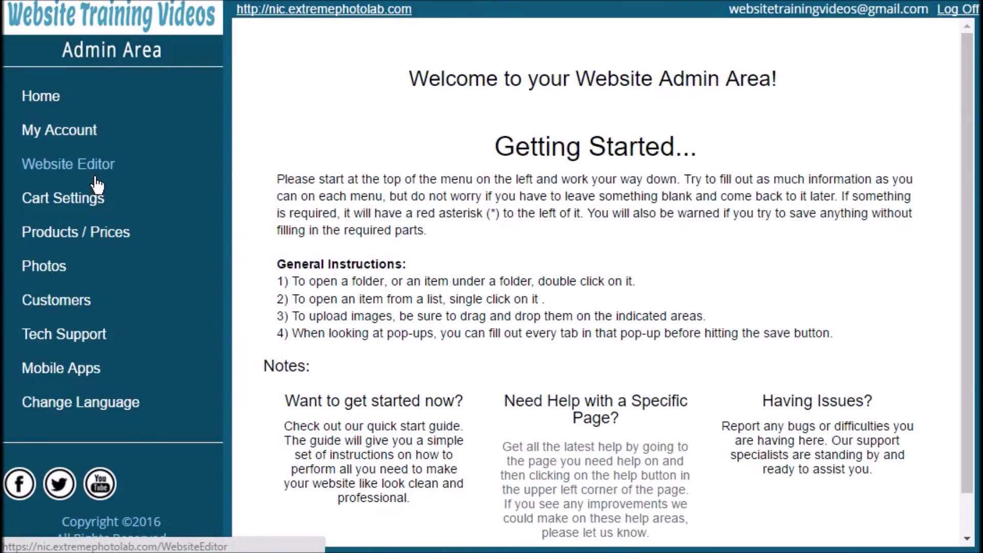
Open the site settings page and start editing the site settings.
click(95, 178)
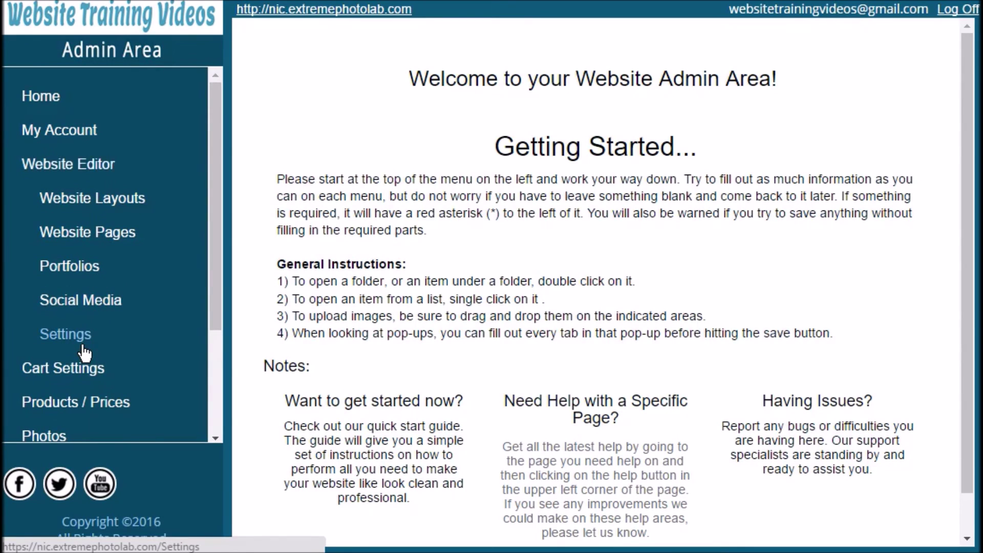
click(84, 347)
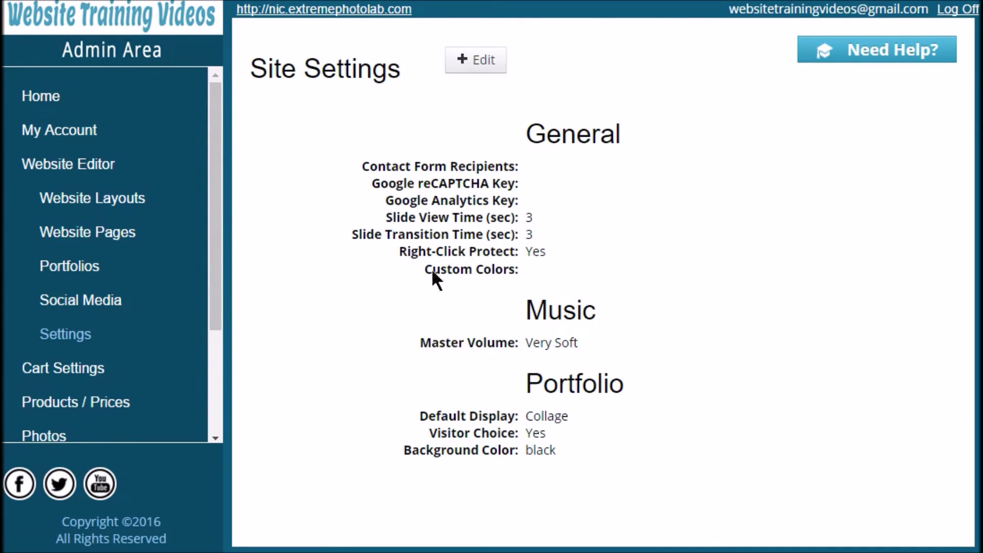
click(490, 73)
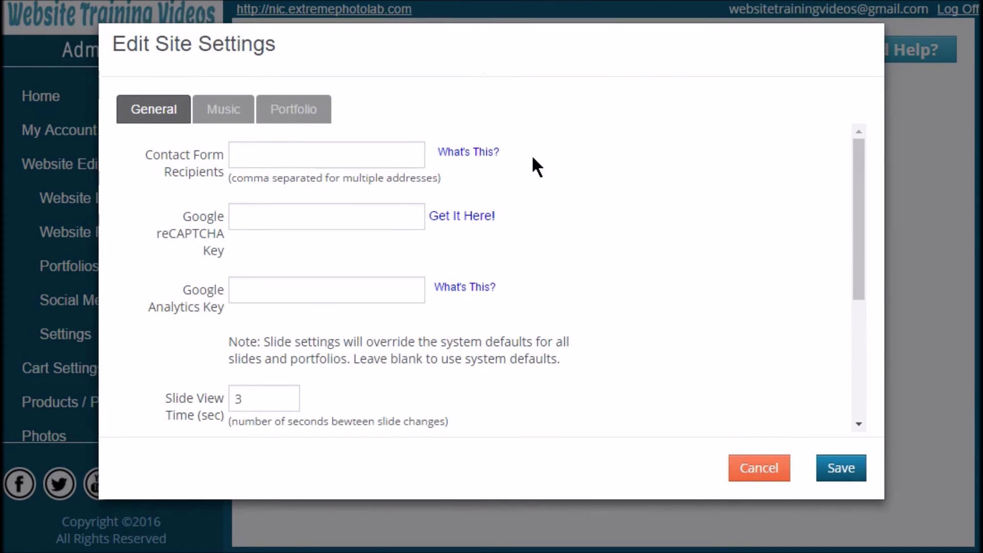
Enter two comma-separated studio e-mail addresses as the Contact Form Recipients.
click(405, 163)
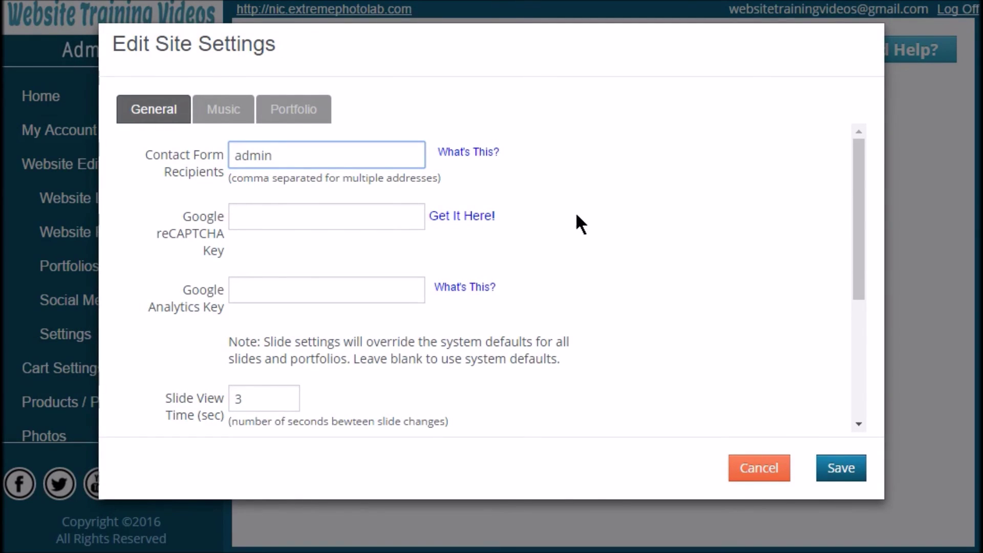
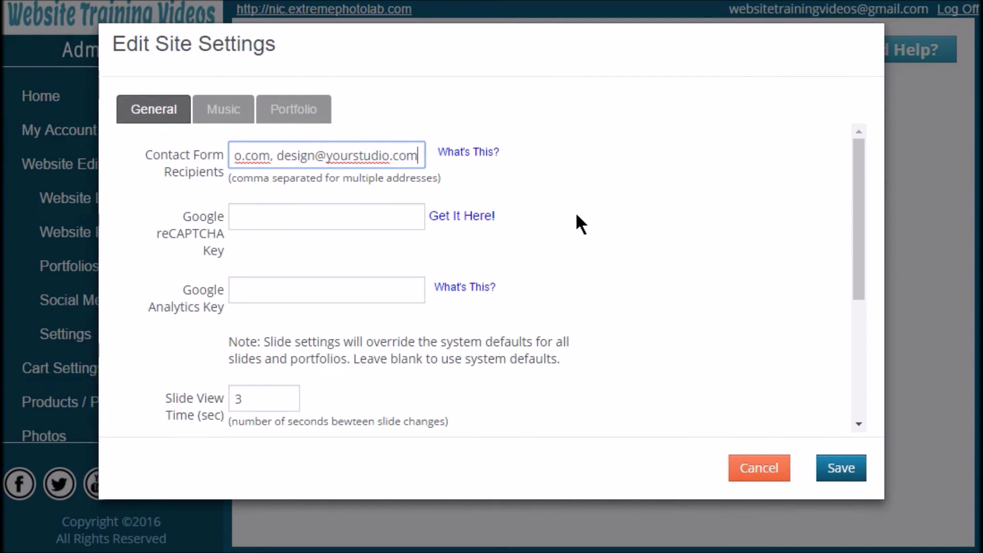
click(347, 229)
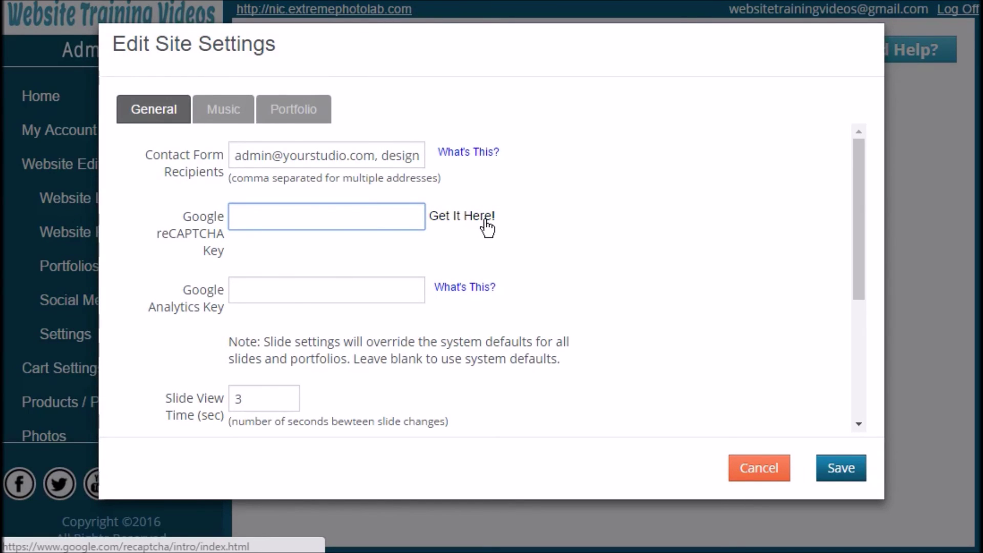
click(269, 302)
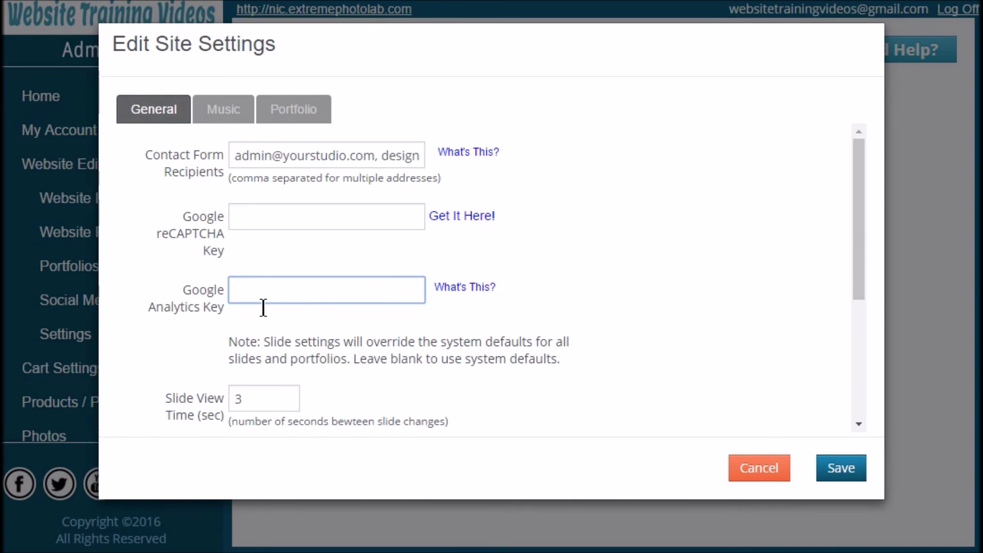
click(468, 295)
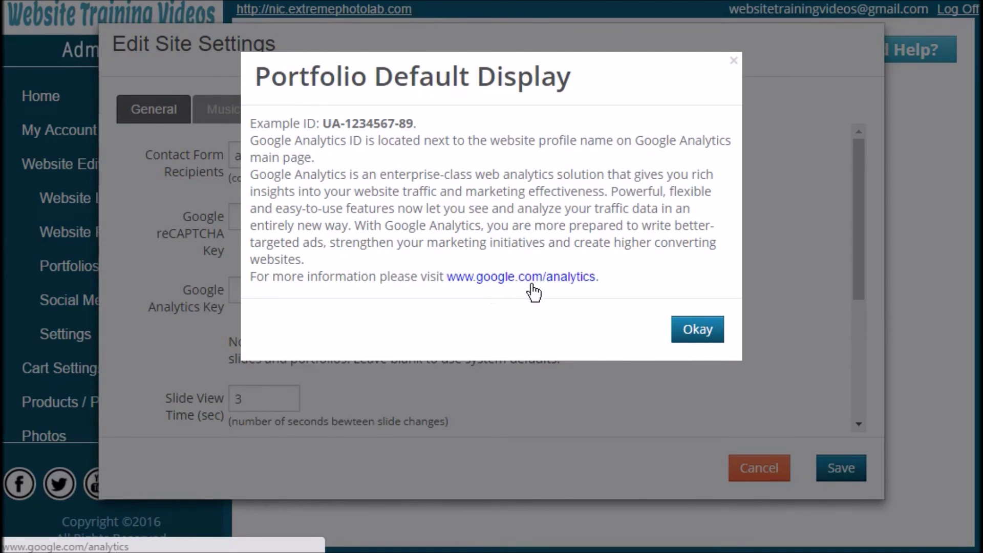
click(711, 338)
scroll(521, 333, down, 5)
scroll(521, 332, up, 2)
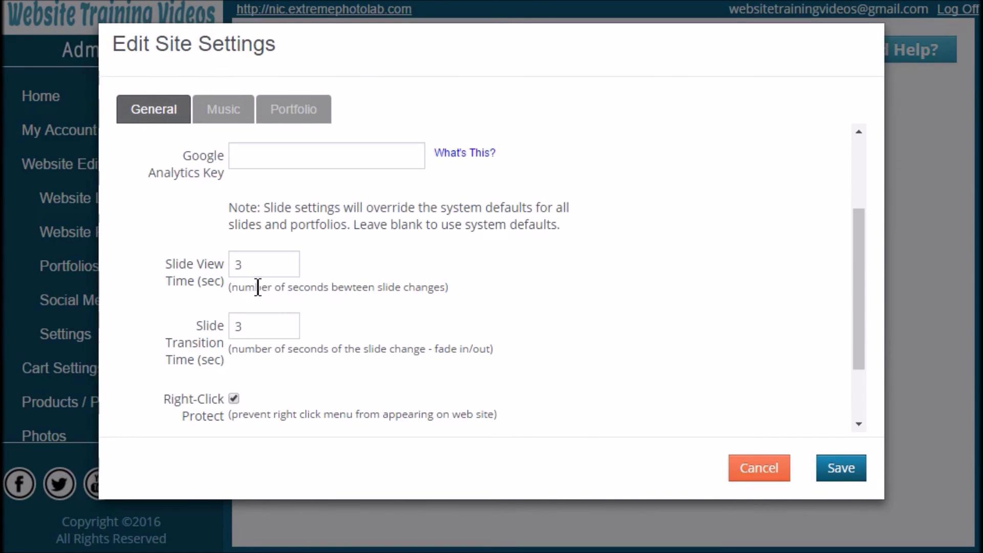
Set both Slide View Time and Slide Transition Time to 4 seconds.
double_click(238, 265)
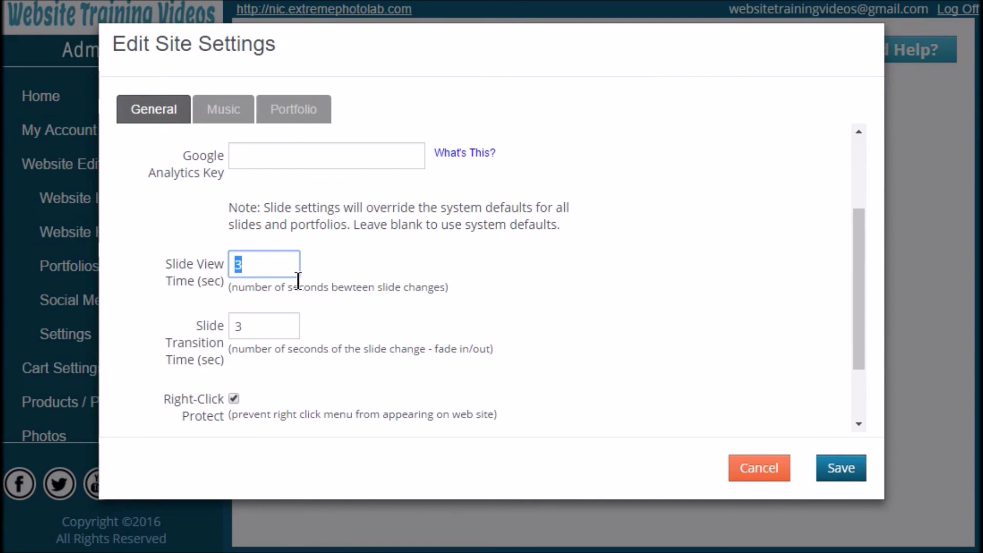
text(4)
double_click(264, 332)
text(4)
Add #4ca00b and #fji888 as the custom editor colours.
scroll(351, 327, down, 2)
click(230, 309)
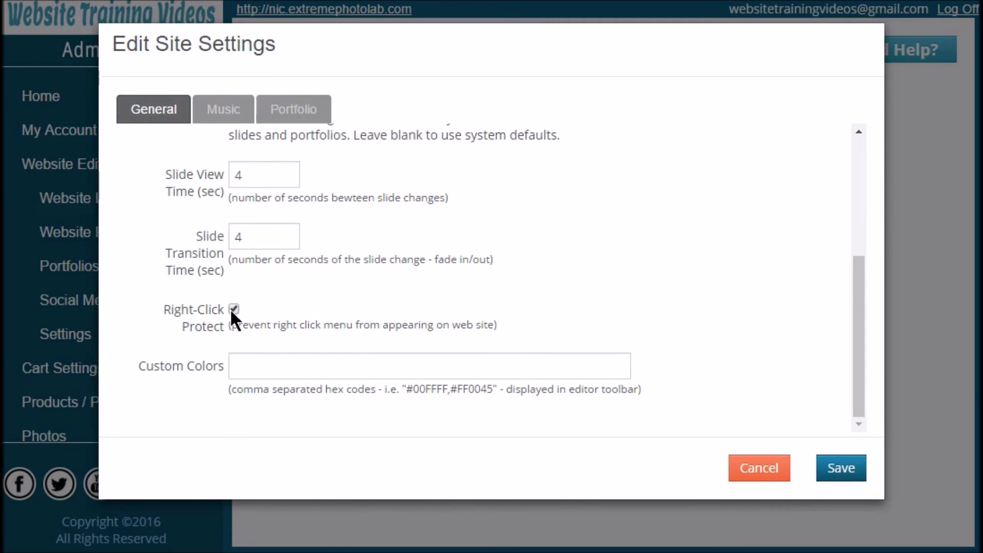
click(266, 377)
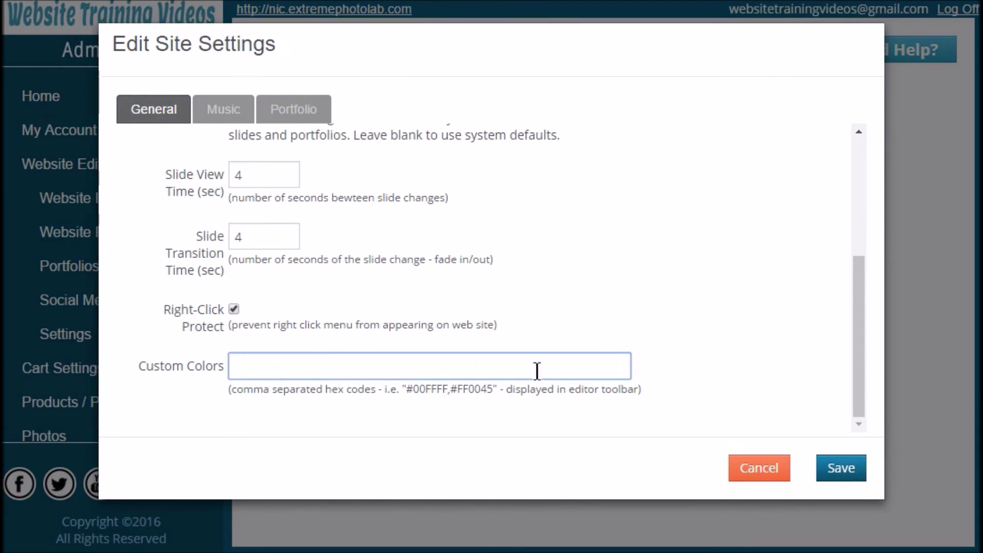
text(#4ca00b, )
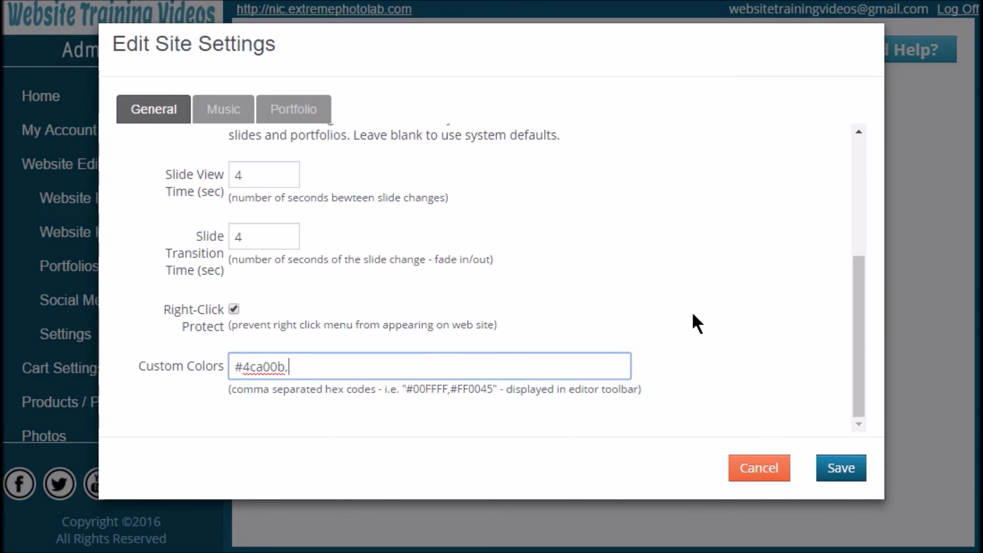
text(#fji888)
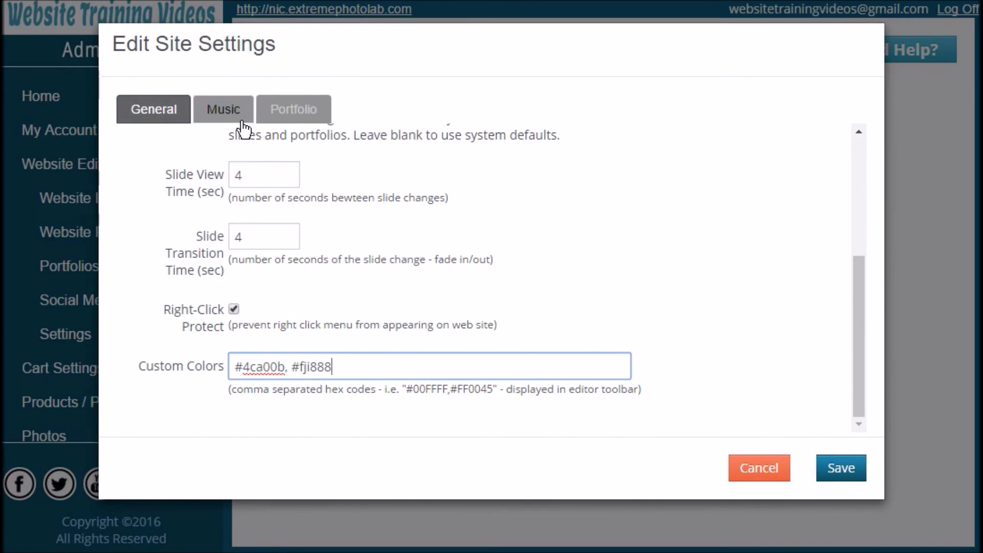
Keep the Music tab's Master Volume at Very Soft.
click(225, 118)
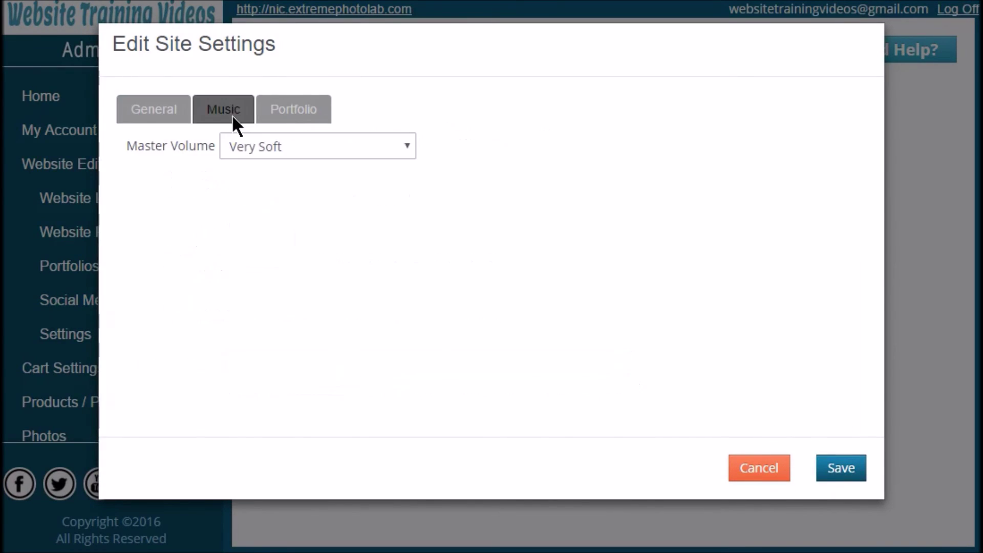
click(402, 148)
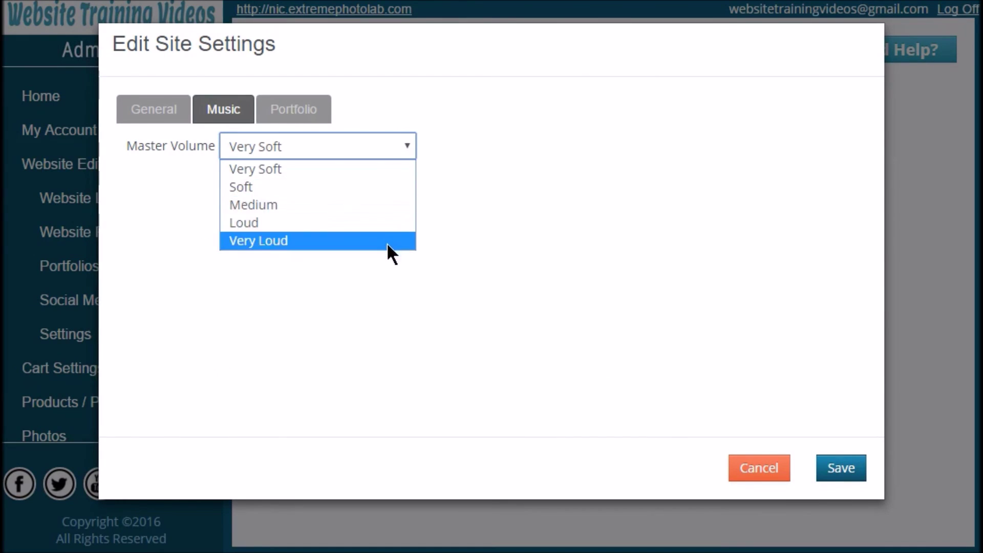
click(380, 144)
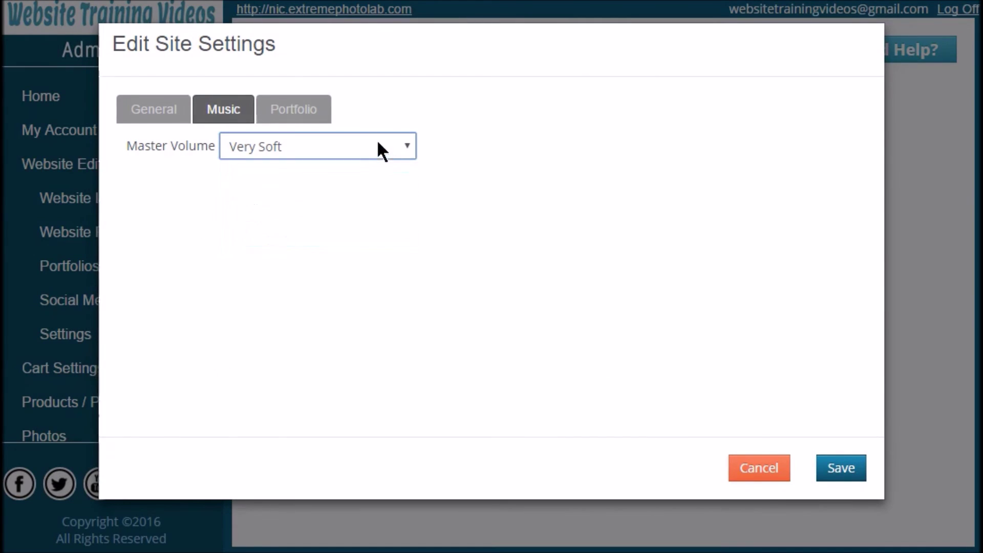
On the Portfolio tab, read the Default Display help and keep Collage as the default display.
click(327, 118)
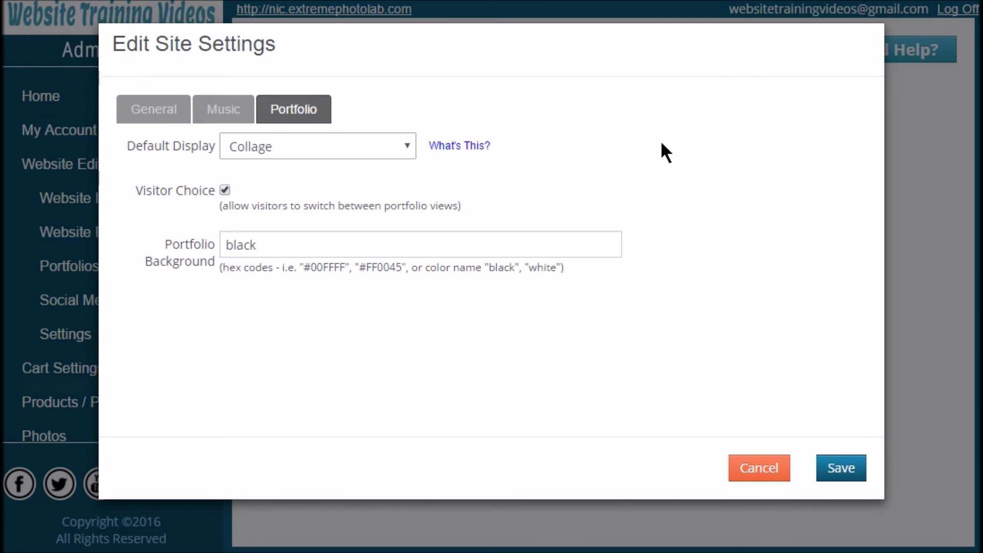
click(480, 161)
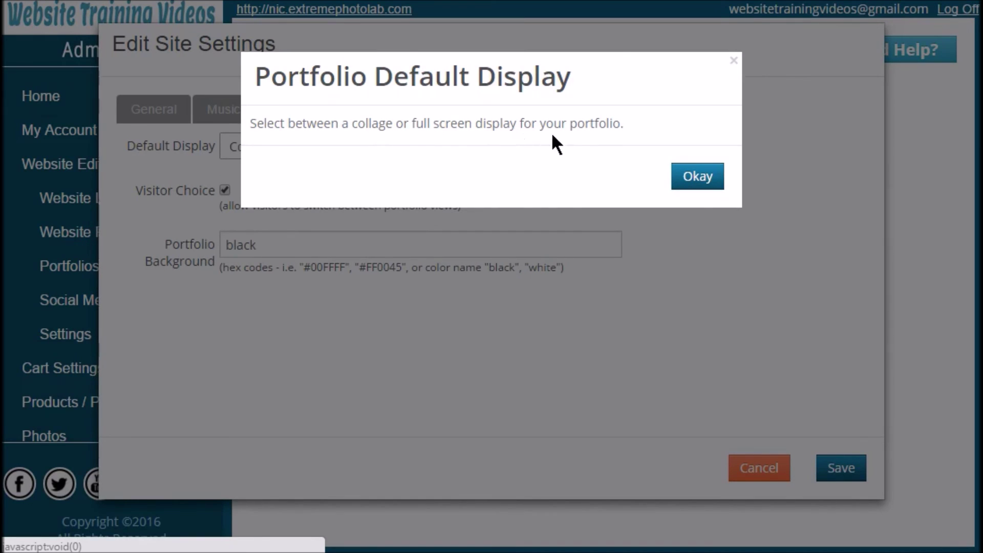
click(718, 179)
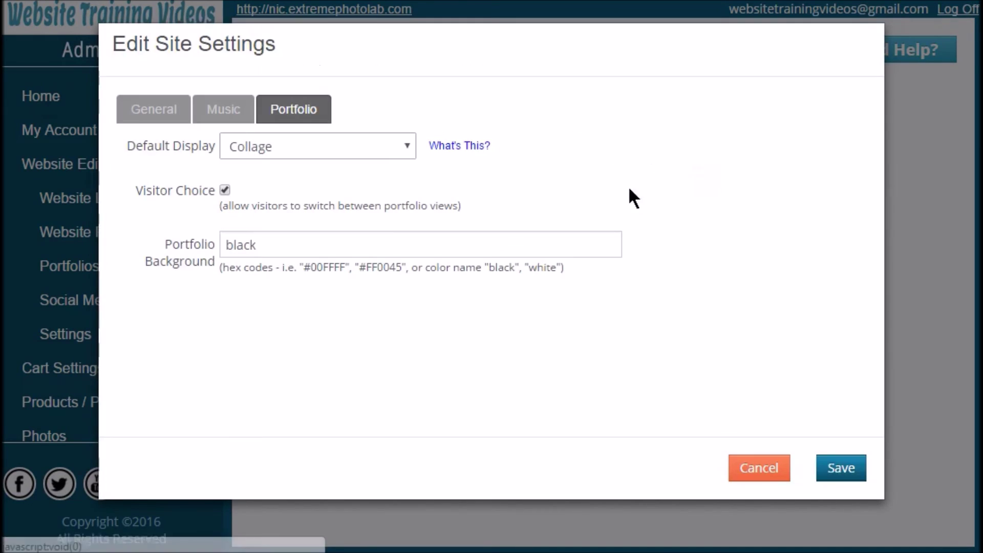
click(407, 156)
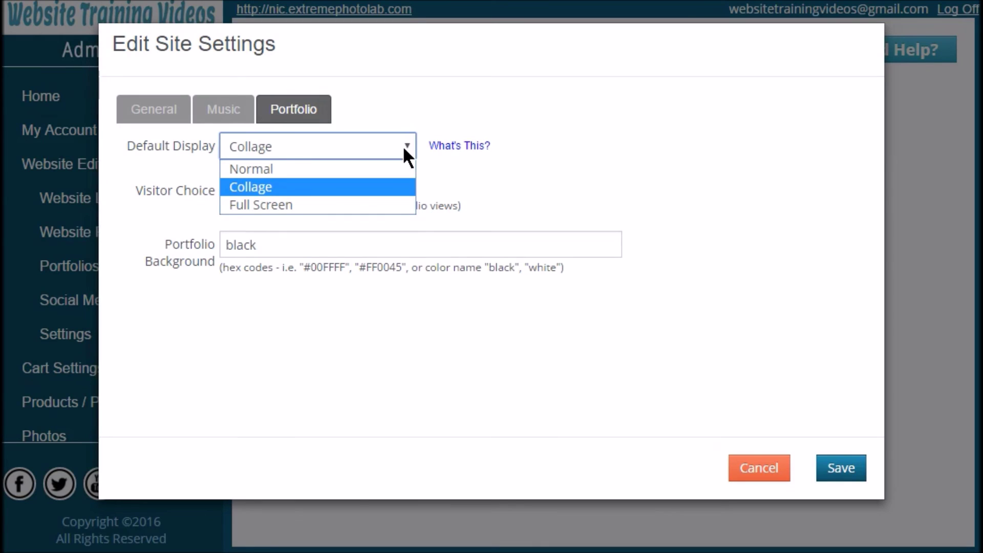
click(403, 150)
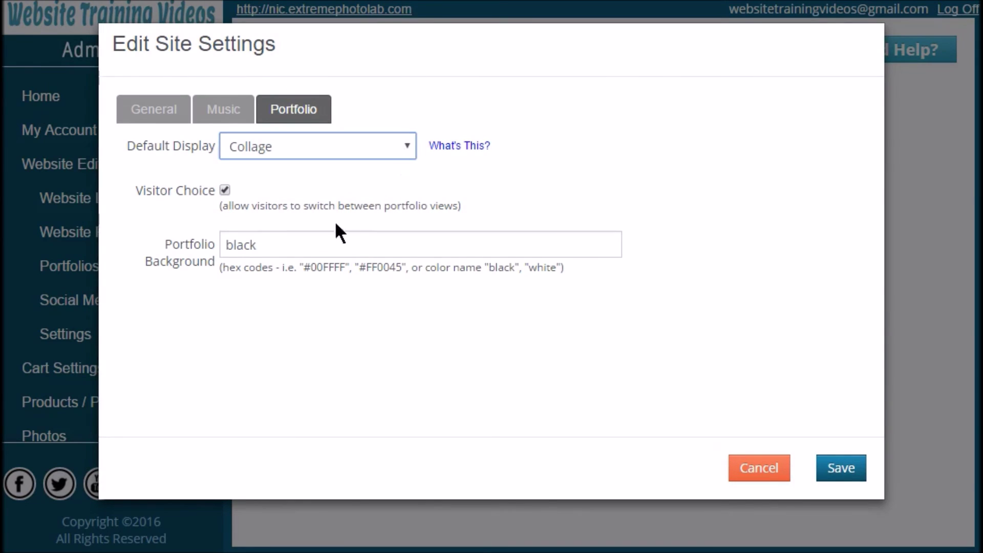
Enable Visitor Choice for portfolio views and leave the portfolio background black.
click(225, 190)
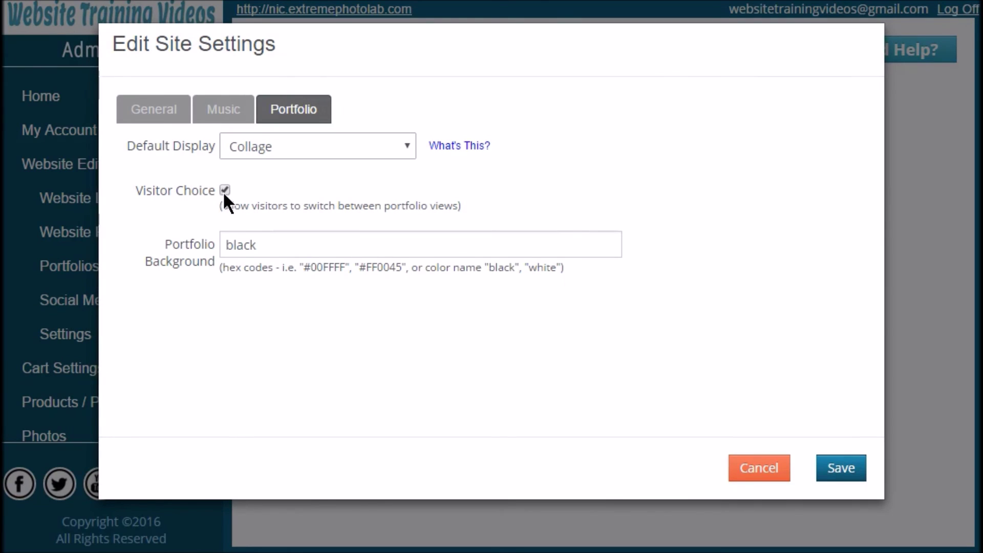
click(278, 259)
double_click(278, 259)
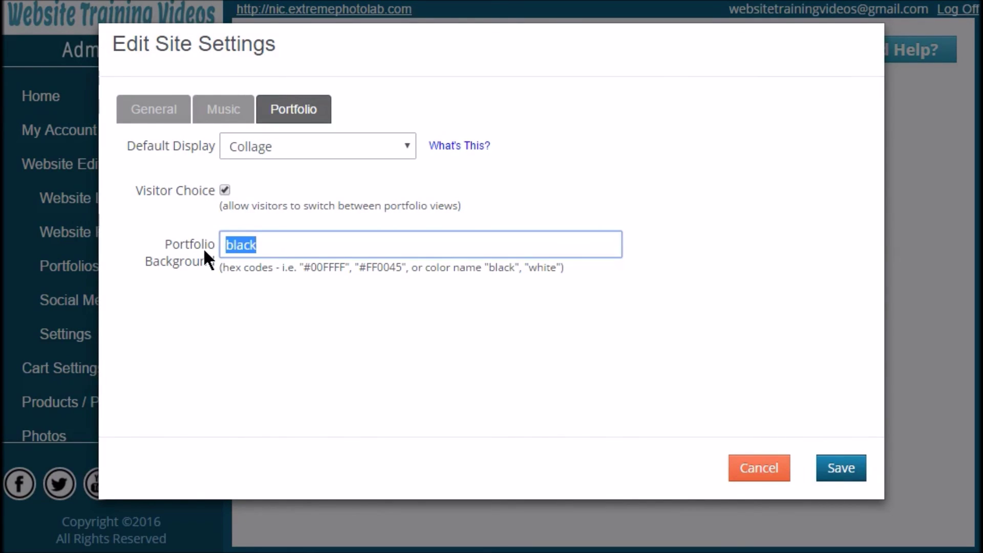
click(288, 259)
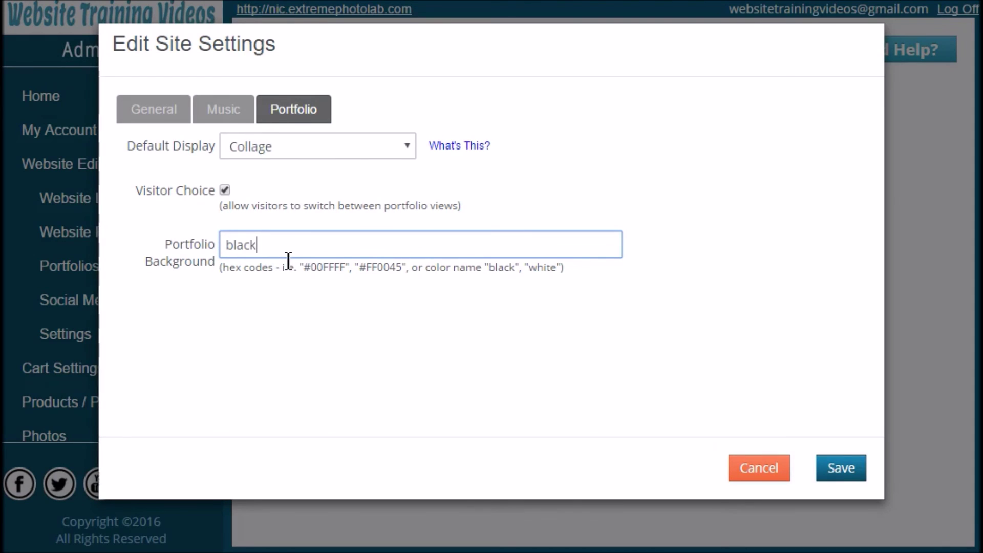
click(356, 272)
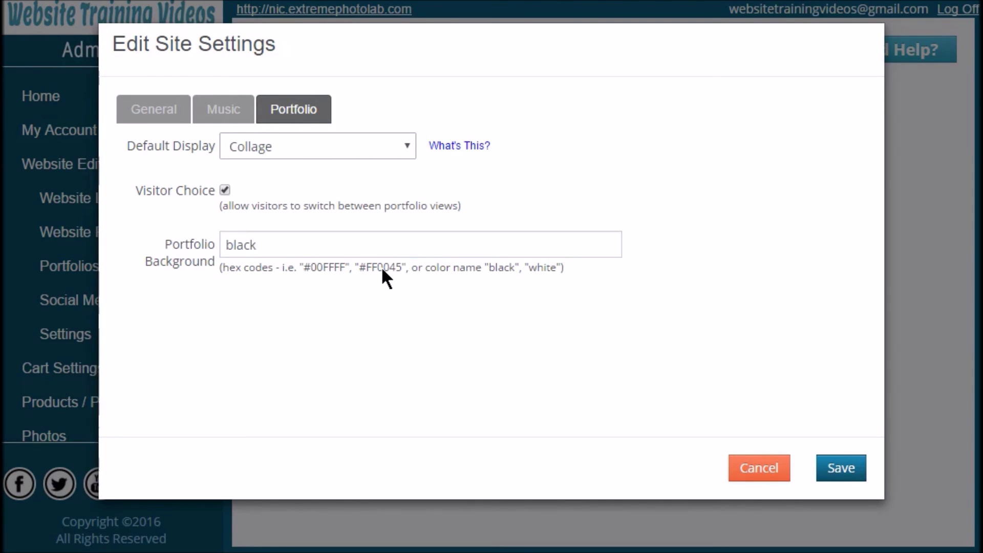